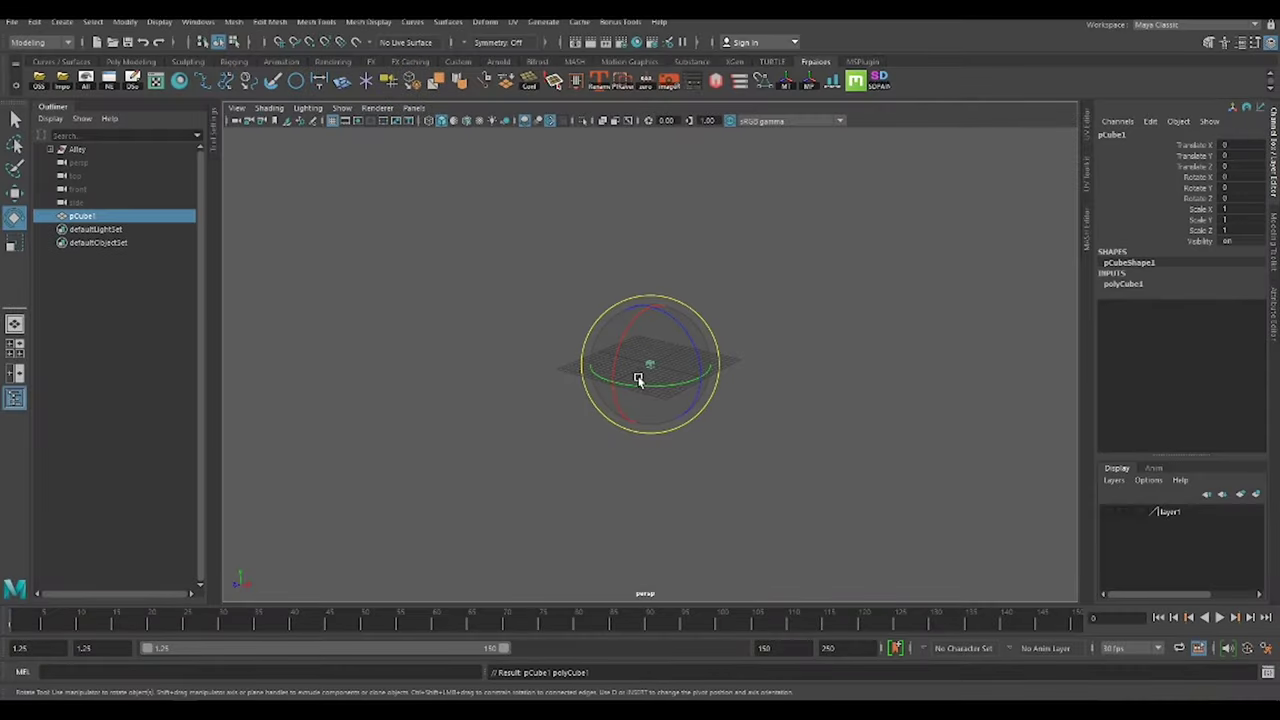
Scale the cube up into a long box
key("w")
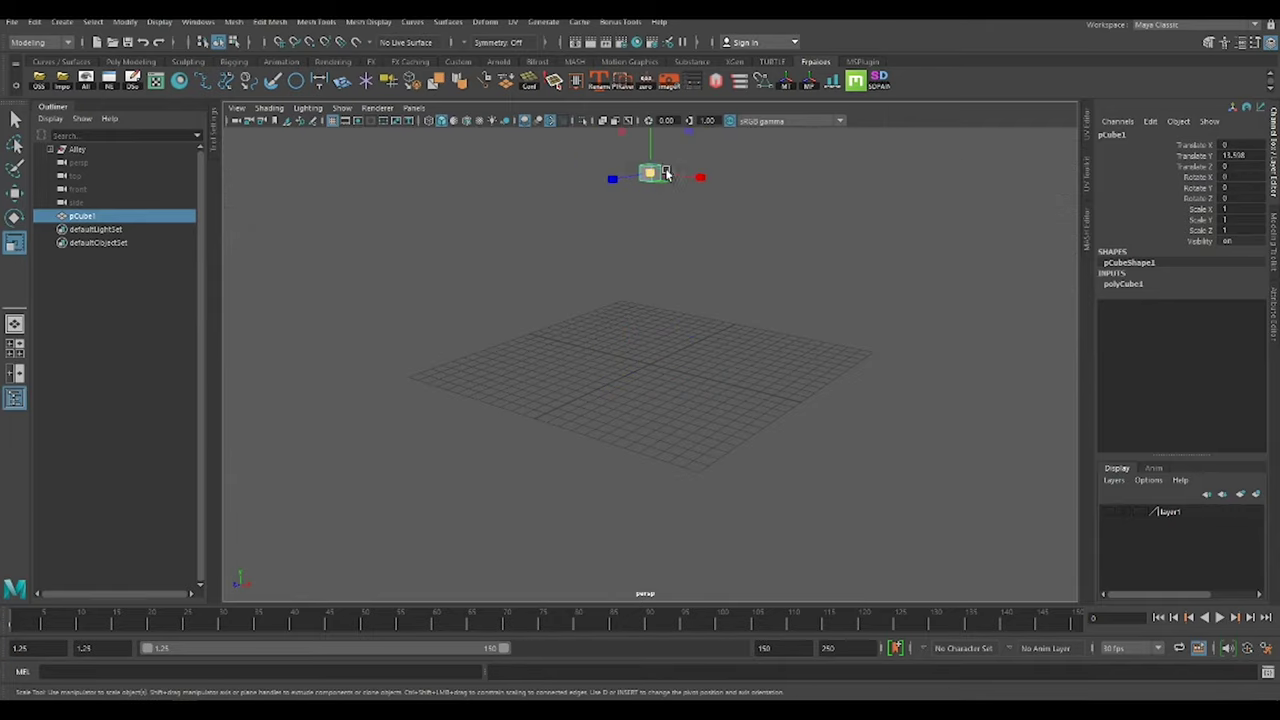
left_click_drag(667, 174, 632, 265)
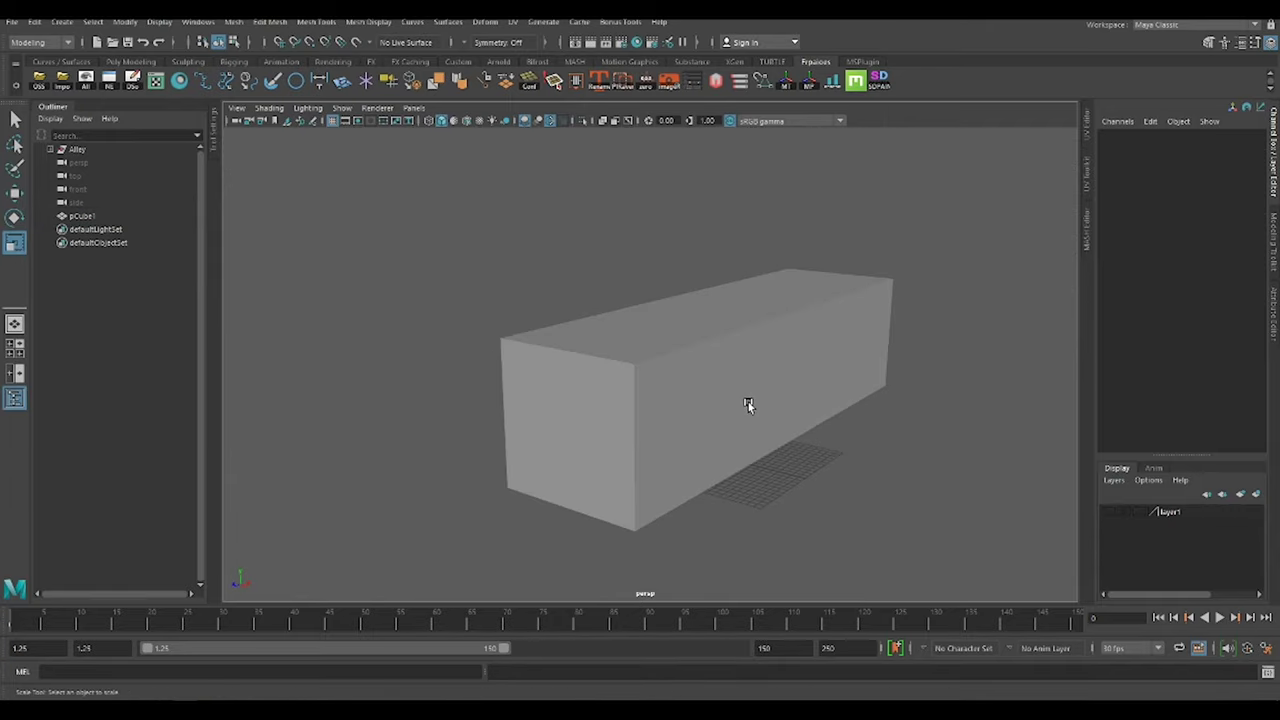
left_click(748, 404)
left_click_drag(624, 385, 568, 354, "alt")
Pull the top front corner vertex outward to slant the box's front end
key("F9")
left_click(514, 320)
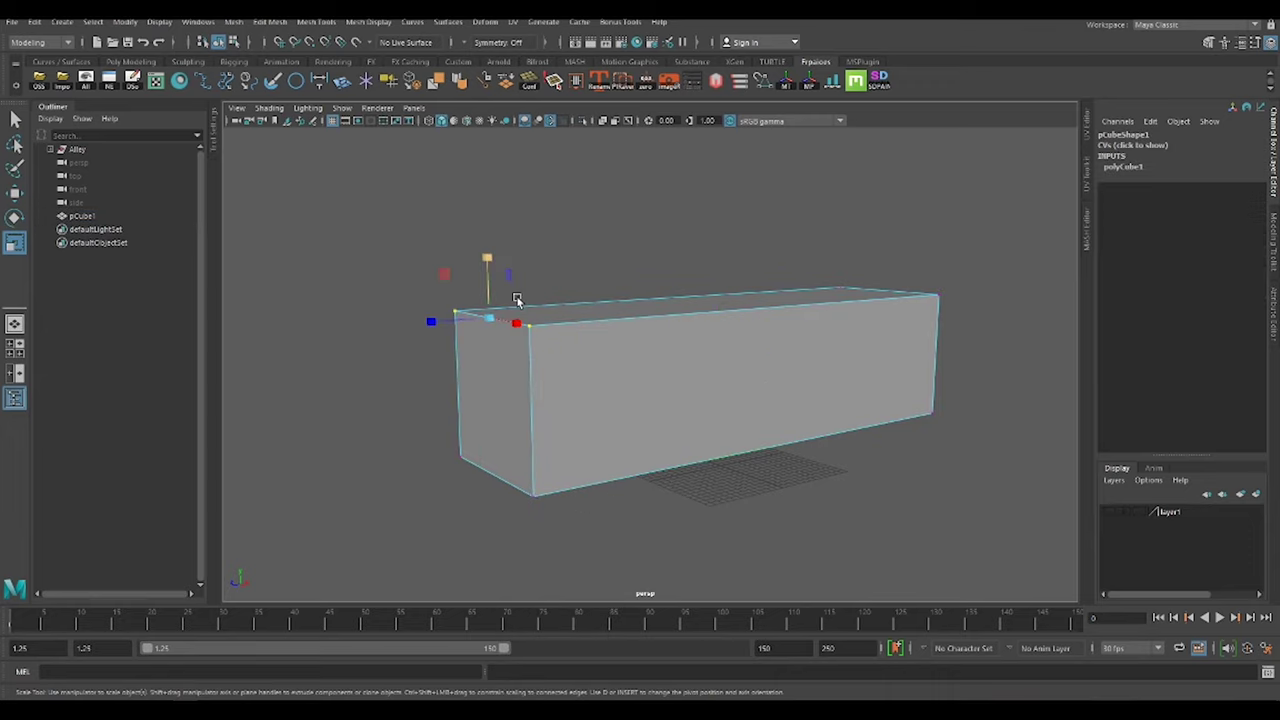
key("w")
middle_click_drag(514, 320, 535, 338)
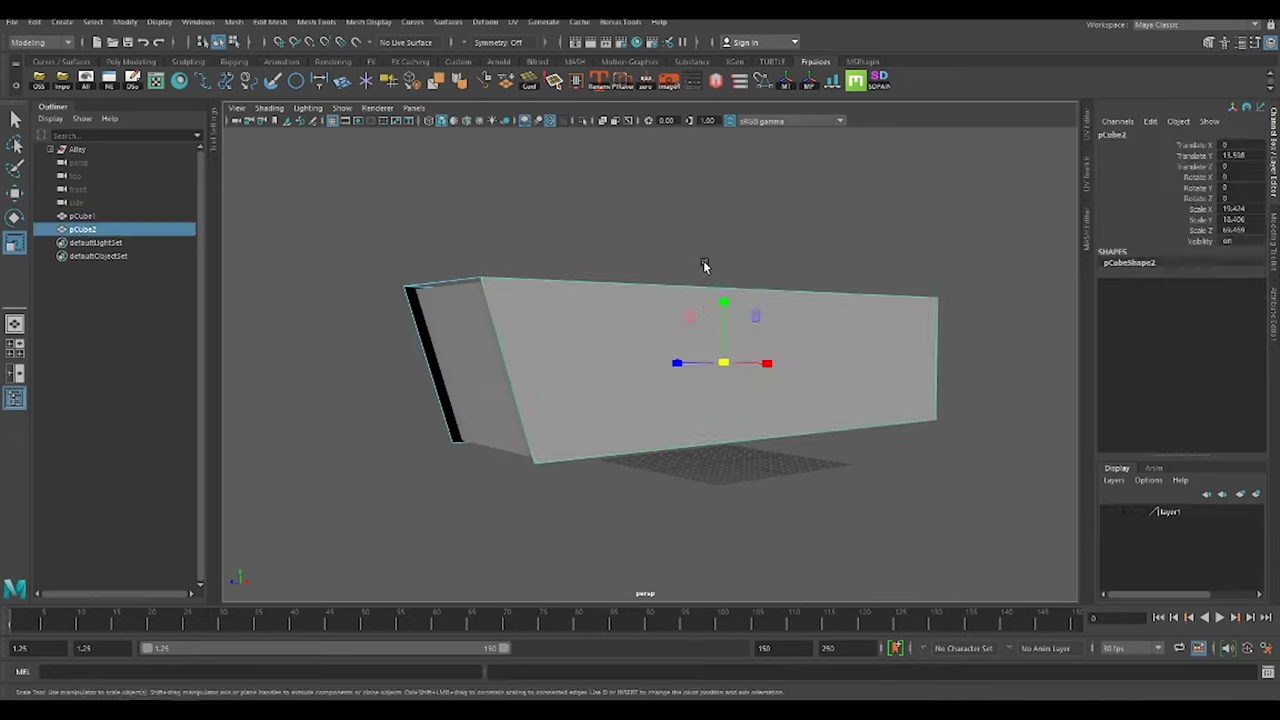
mouse_move(702, 337)
left_mouse_down("alt")
mouse_move(646, 360)
mouse_move(780, 271)
left_mouse_up("alt")
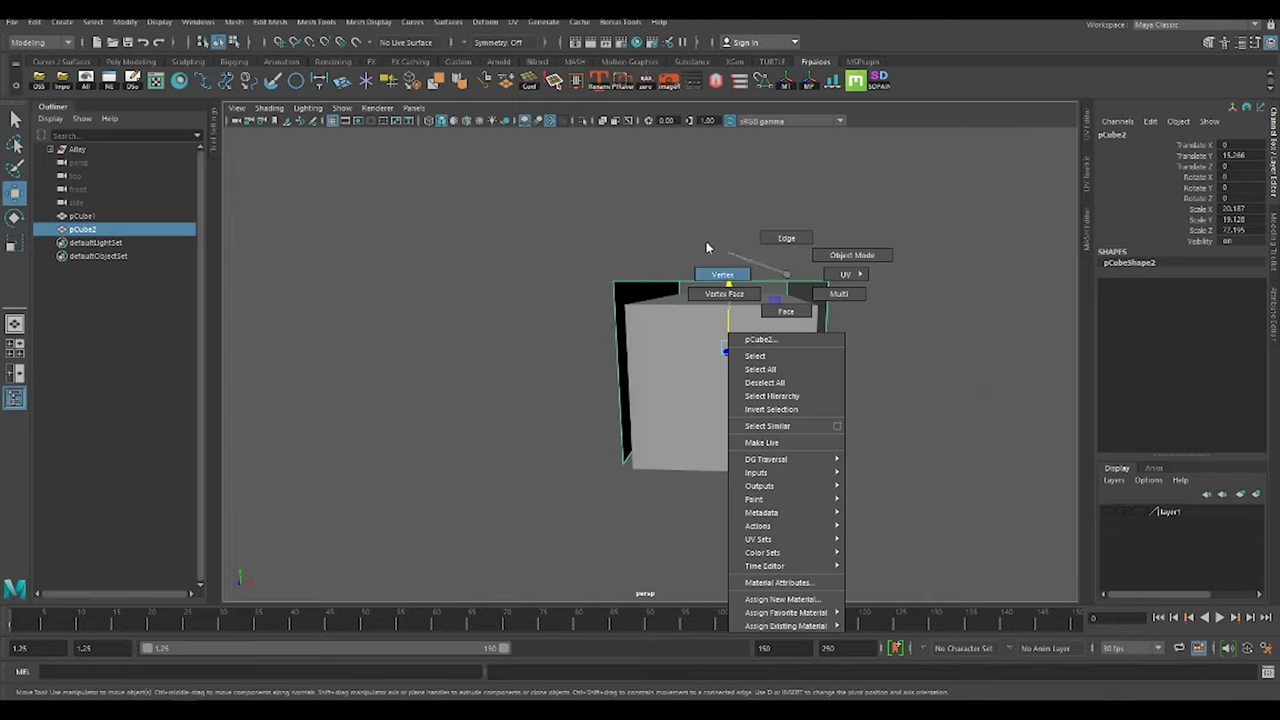
mouse_move(780, 271)
right_mouse_down()
mouse_move(714, 271)
mouse_move(798, 283)
right_mouse_up()
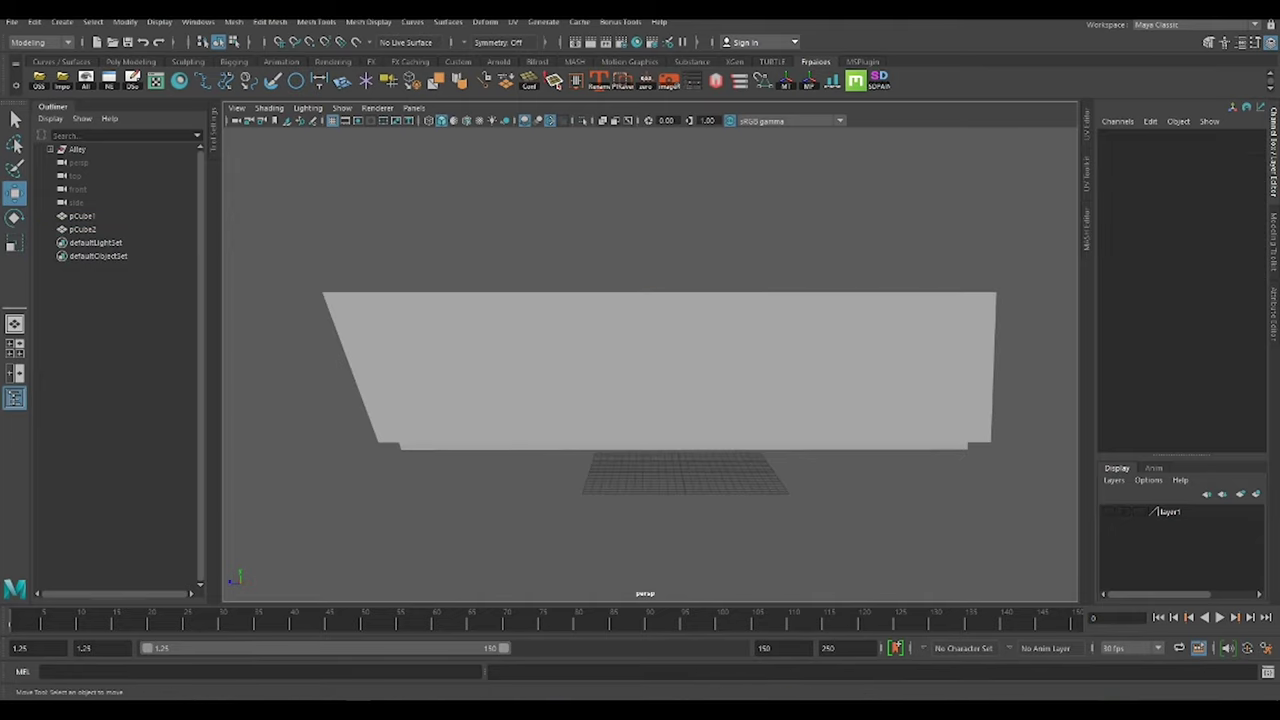
left_click_drag(840, 470, 880, 500, "alt")
Multi-cut two new edge lines across the box's side face
right_click_drag(714, 423, 669, 357)
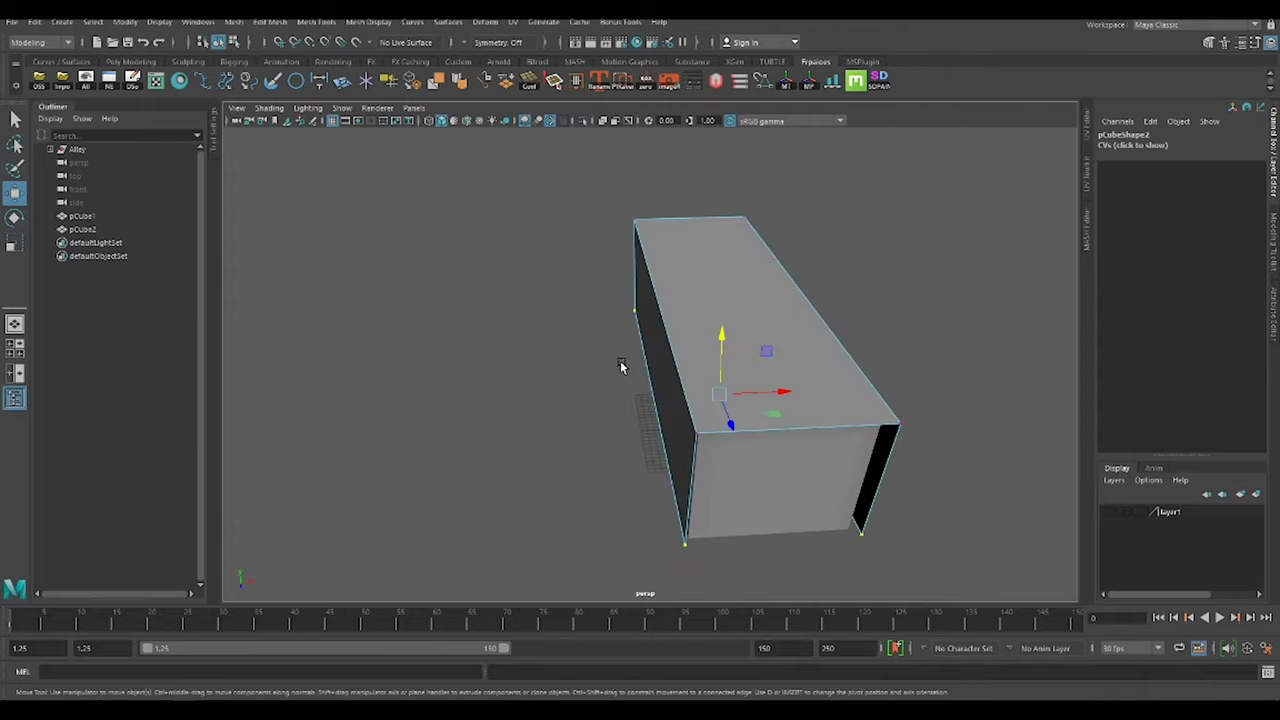
key("w")
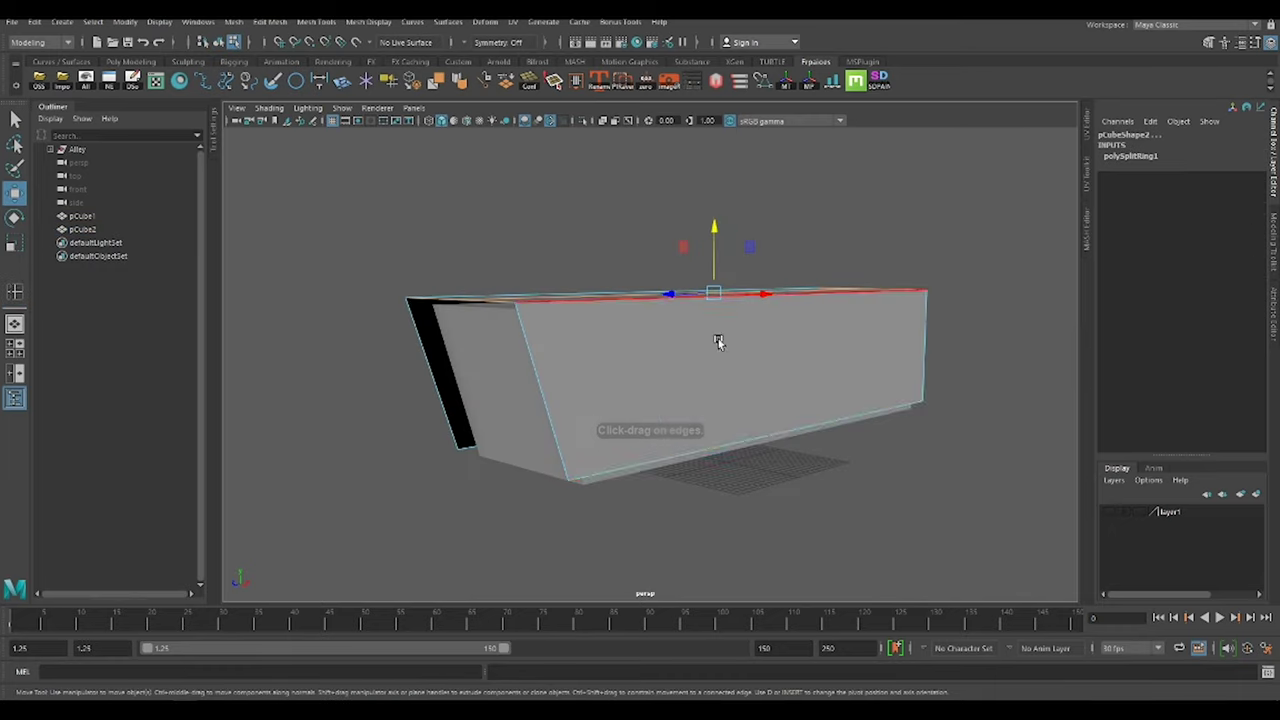
right_click_drag(582, 425, 500, 395, "shift")
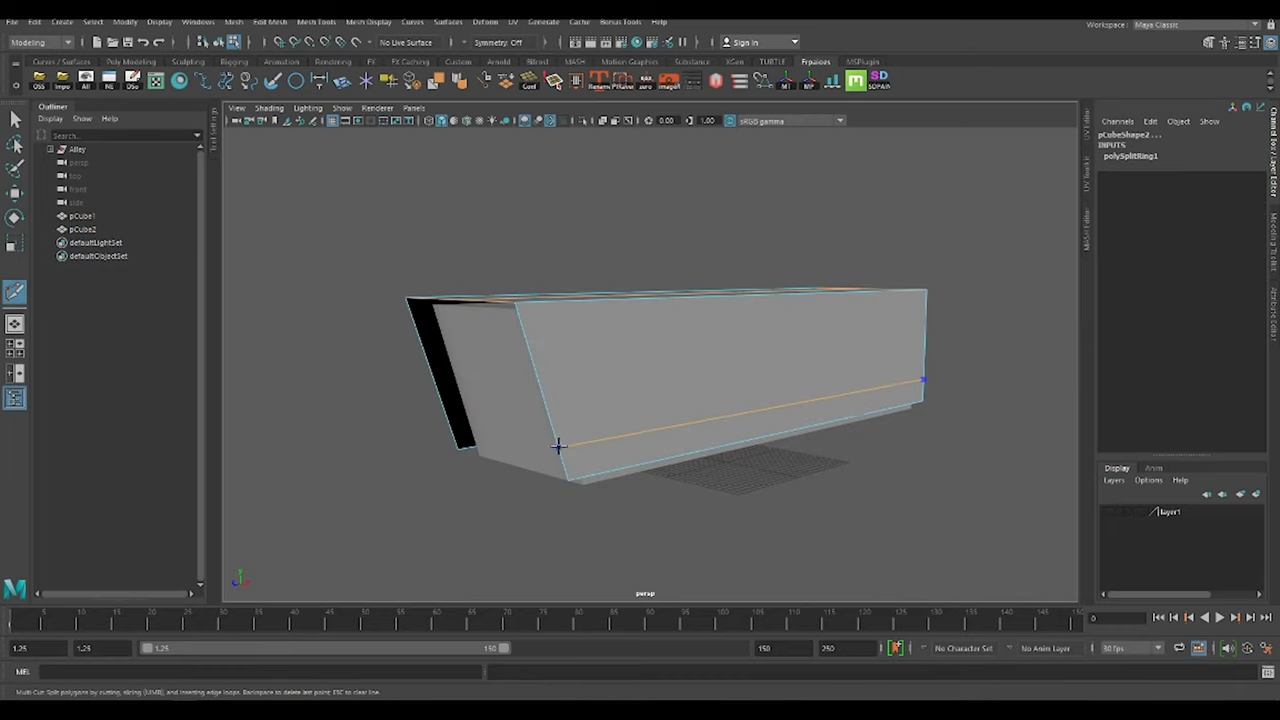
left_click(558, 446, "ctrl")
key("w")
mouse_move(634, 355)
right_mouse_down()
mouse_move(672, 358)
mouse_move(688, 422)
right_mouse_up()
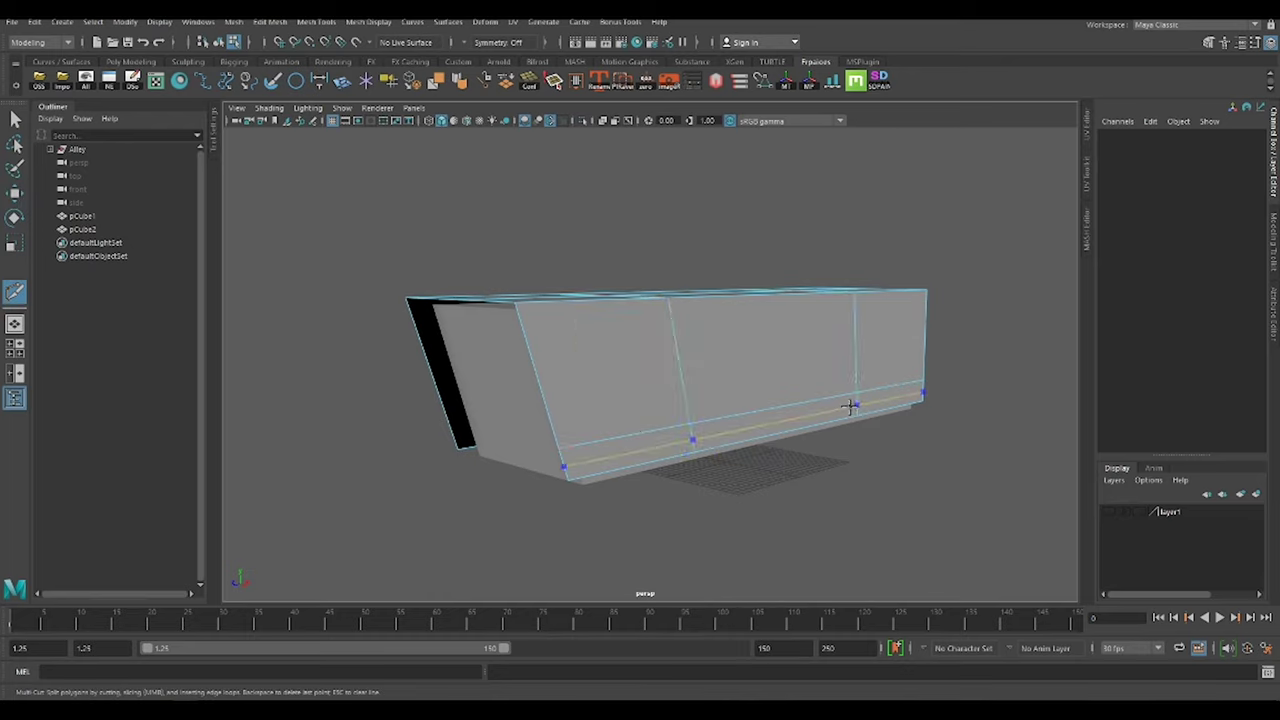
key("Return")
Move the bottom strip of faces and reshape the box's lower back corner
right_click_drag(709, 357, 709, 392)
left_click(752, 429)
key("w")
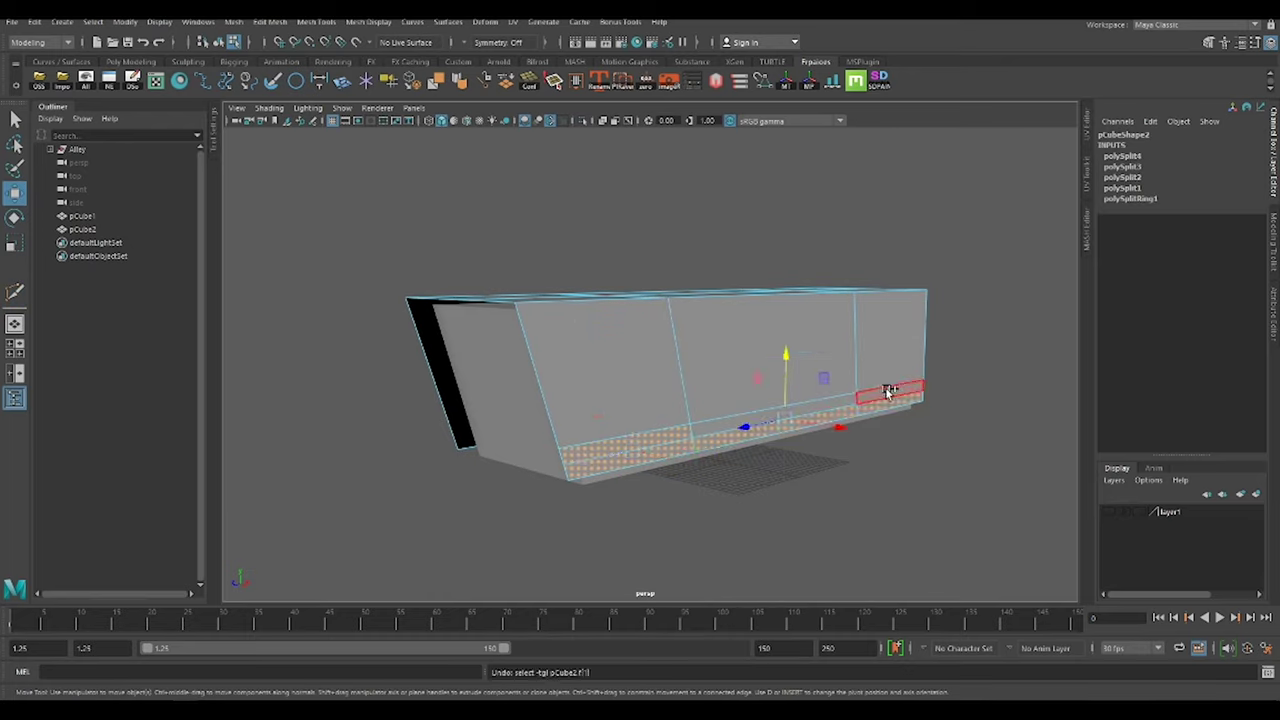
left_click(1013, 434)
left_click(928, 300)
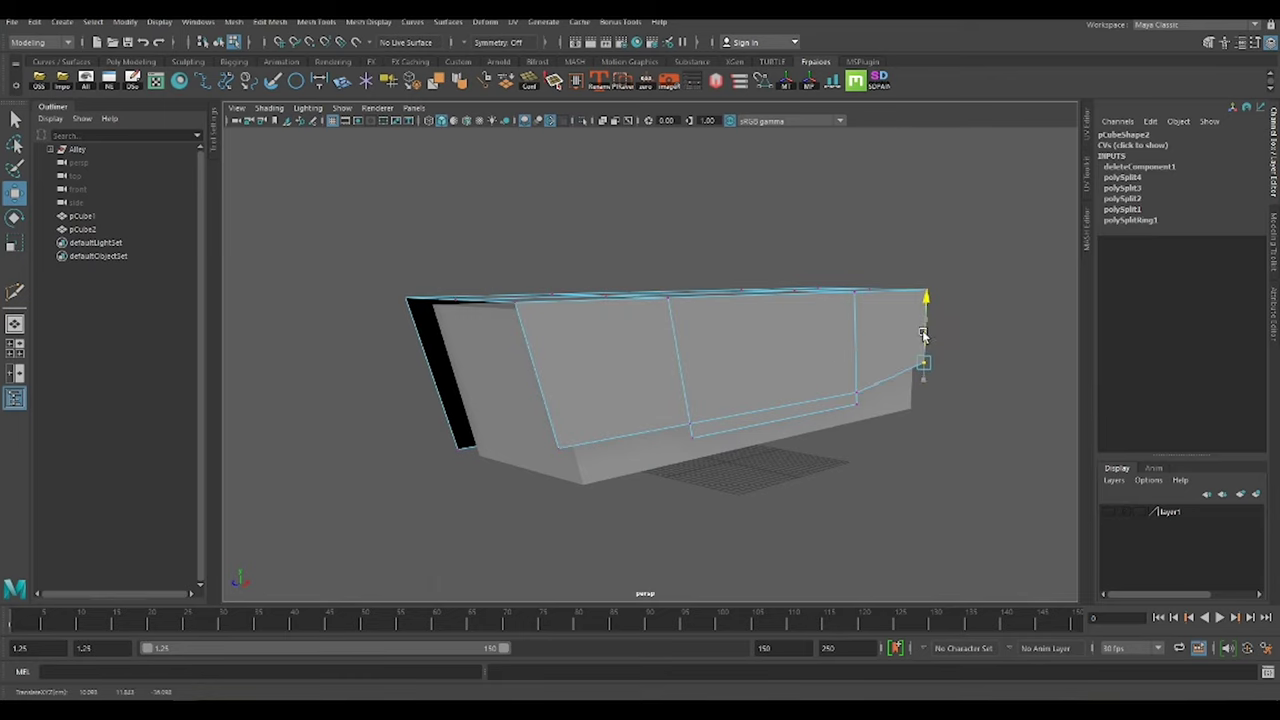
Bevel the box's top edges into a rounded 4-segment bevel
left_click(606, 323)
left_click_drag(606, 323, 760, 334, "alt")
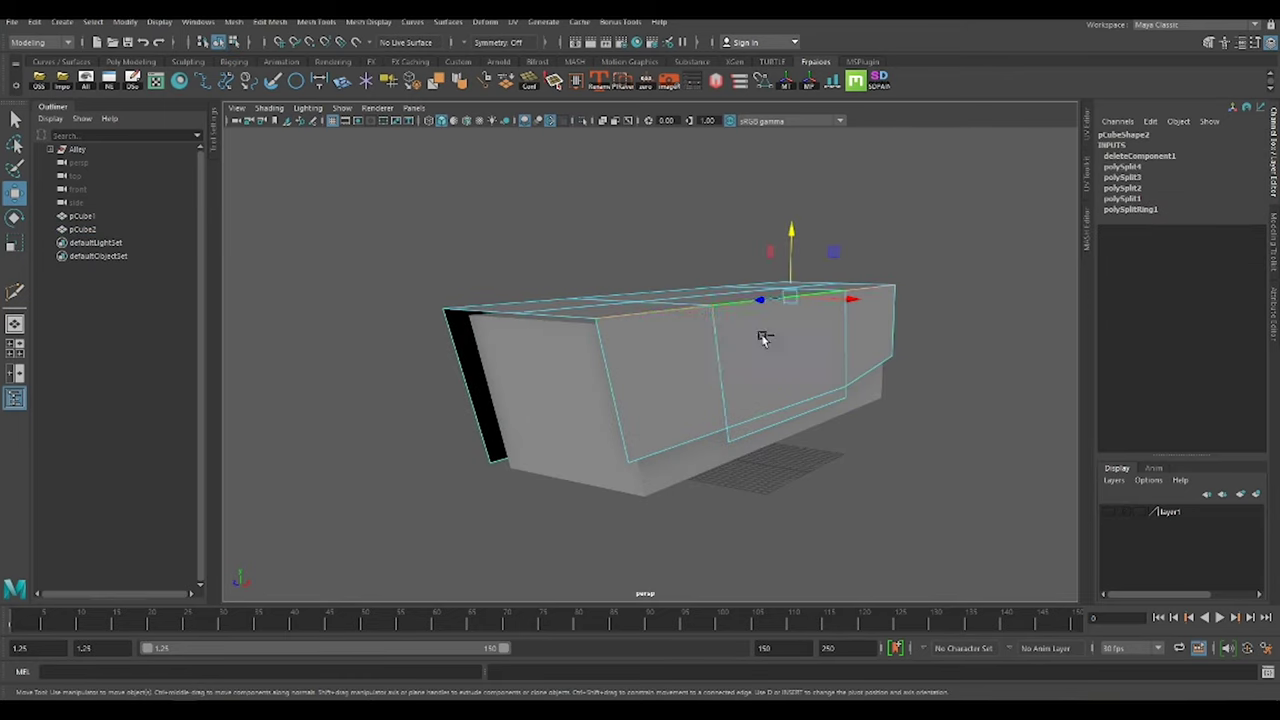
key("ctrl+b")
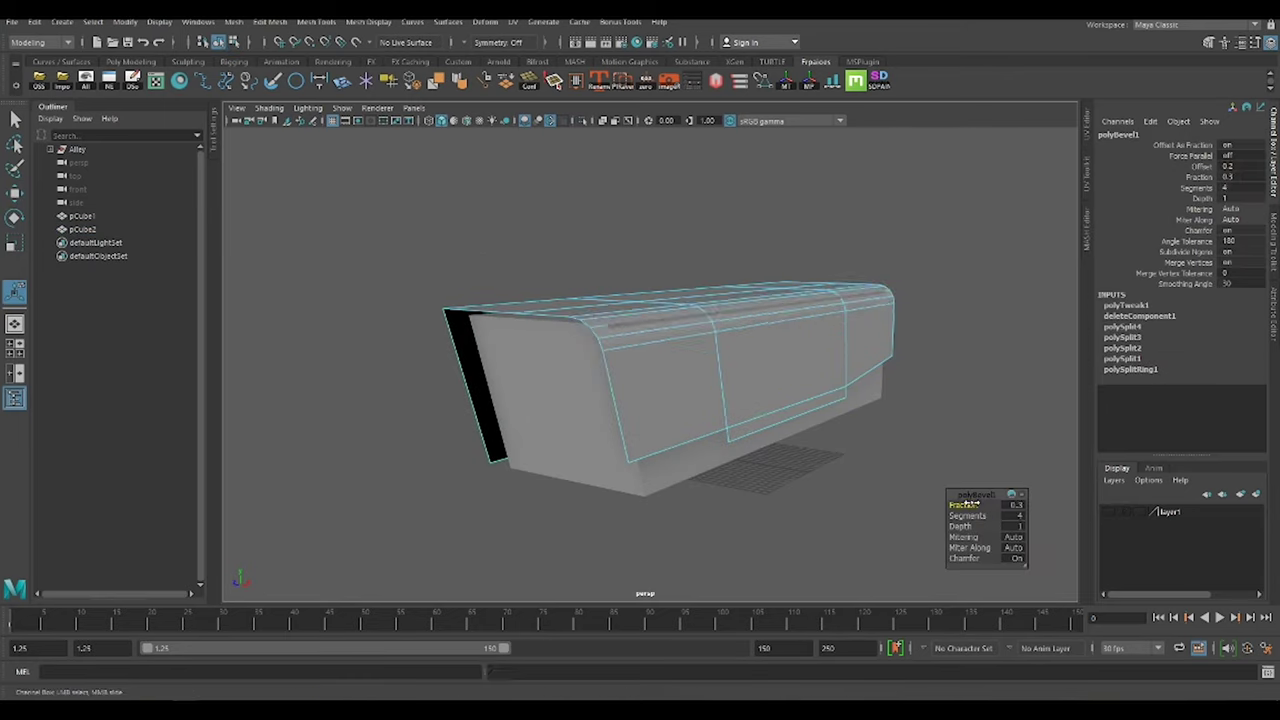
Isolate the cube and bevel its front edges with 3 segments
key("ctrl+1")
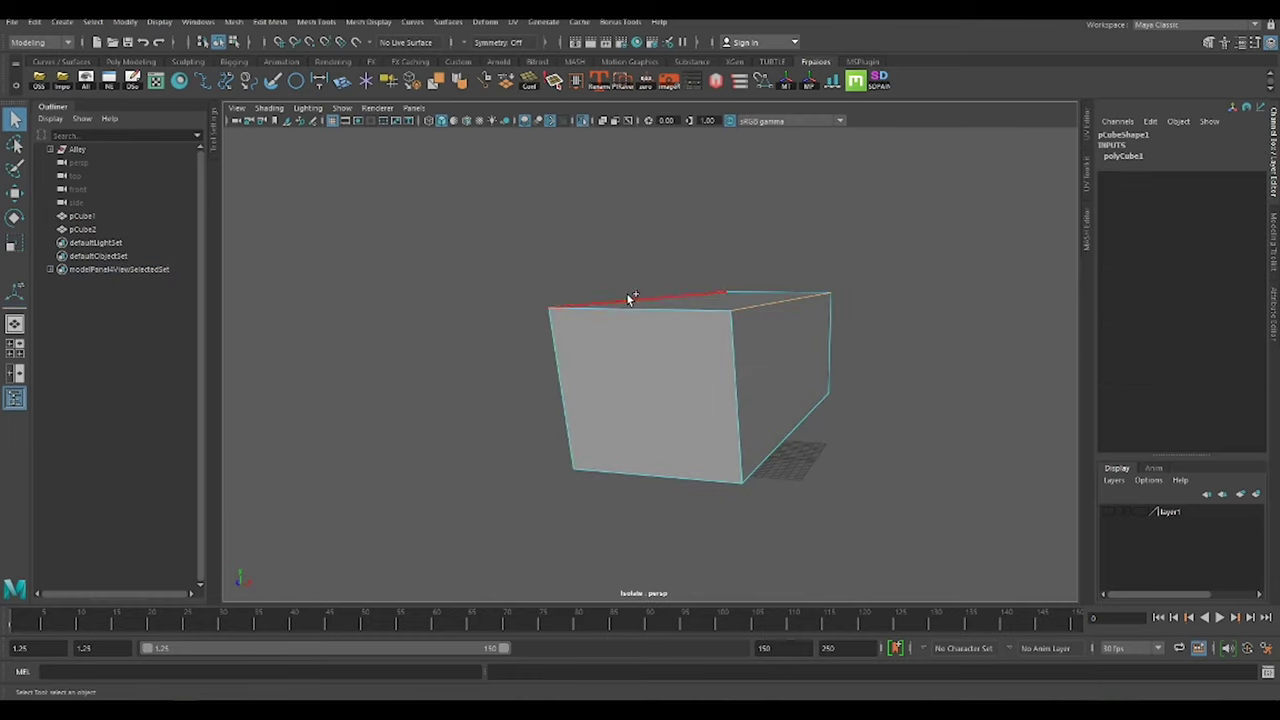
right_click_drag(628, 298, 812, 338, "shift")
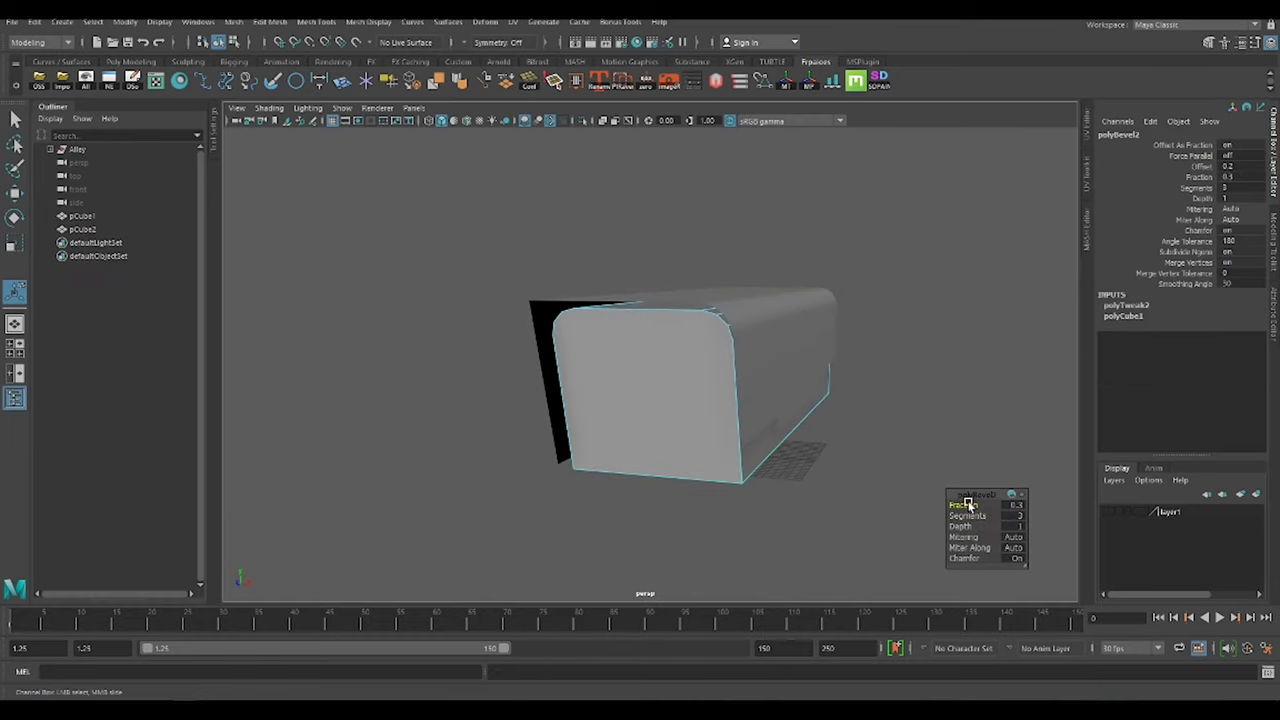
scroll(790, 420, "up", 5)
left_click(460, 157)
left_click_drag(460, 157, 687, 262, "alt")
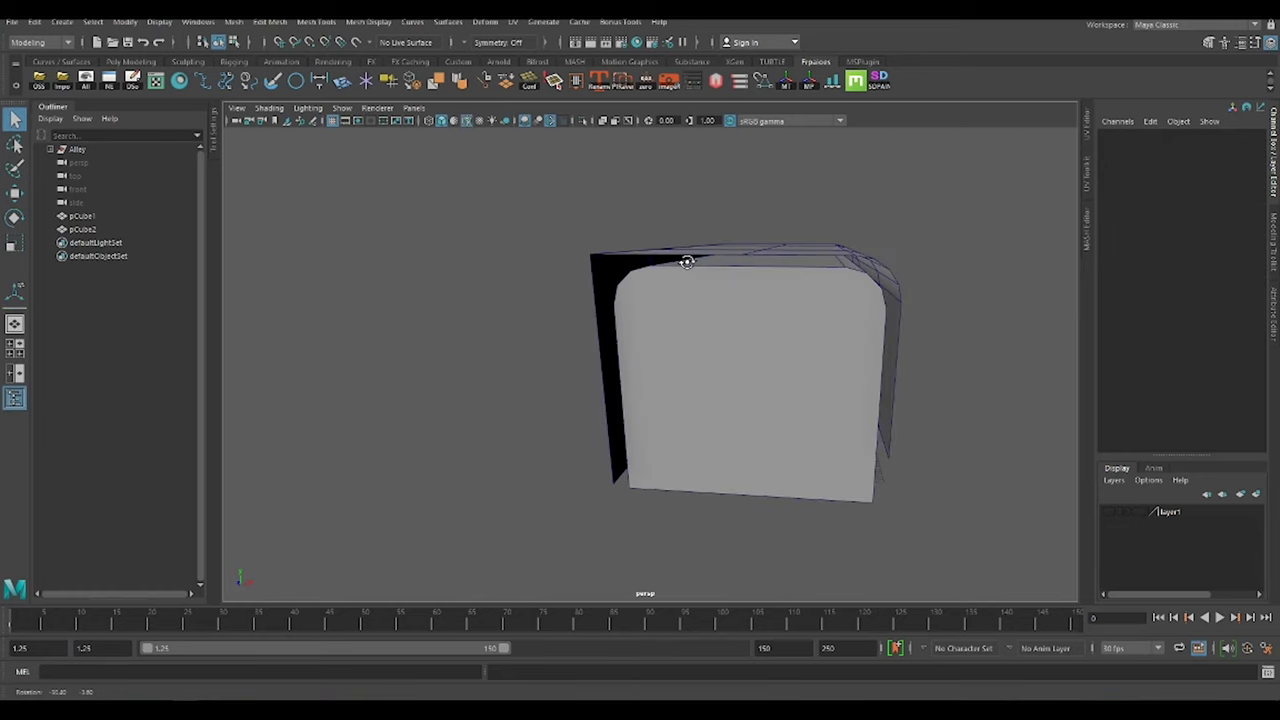
scroll(791, 369, "up", 5)
Extrude the strip of faces along the housing's underside
left_click_drag(791, 369, 731, 400, "alt")
scroll(808, 380, "up", 3)
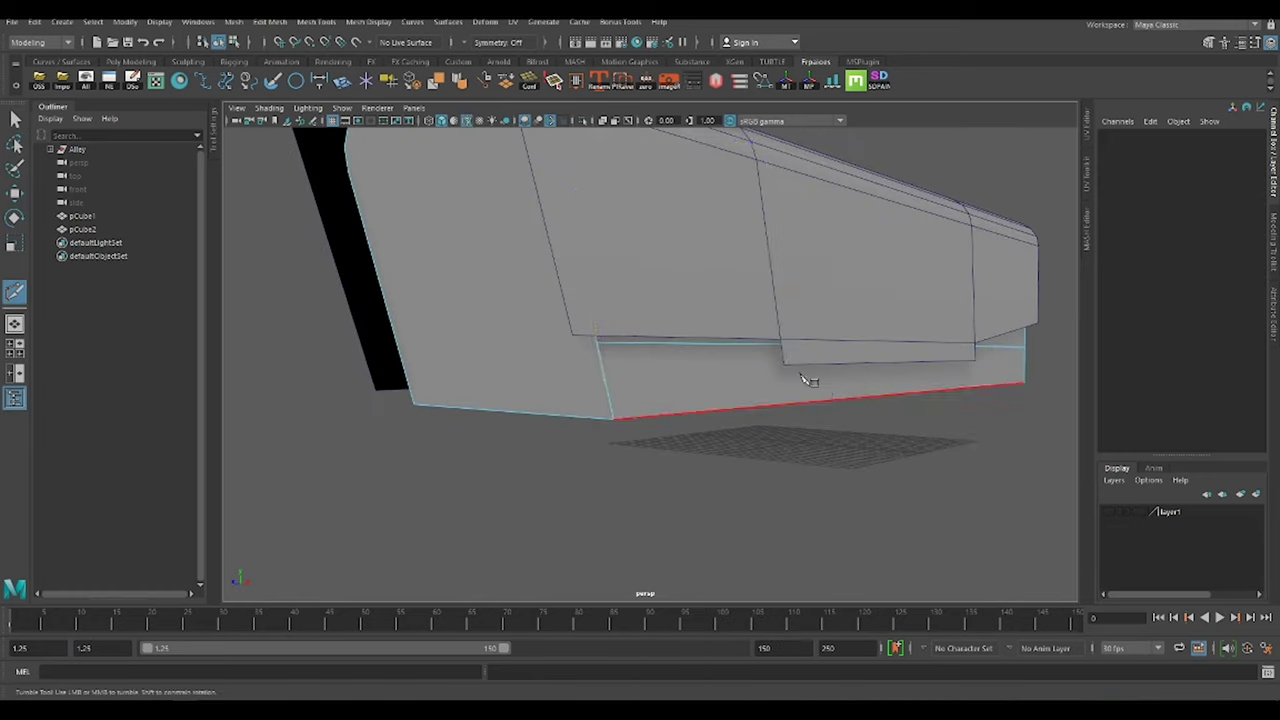
left_click_drag(808, 380, 740, 360, "alt")
scroll(740, 360, "up", 5)
scroll(659, 378, "down", 8)
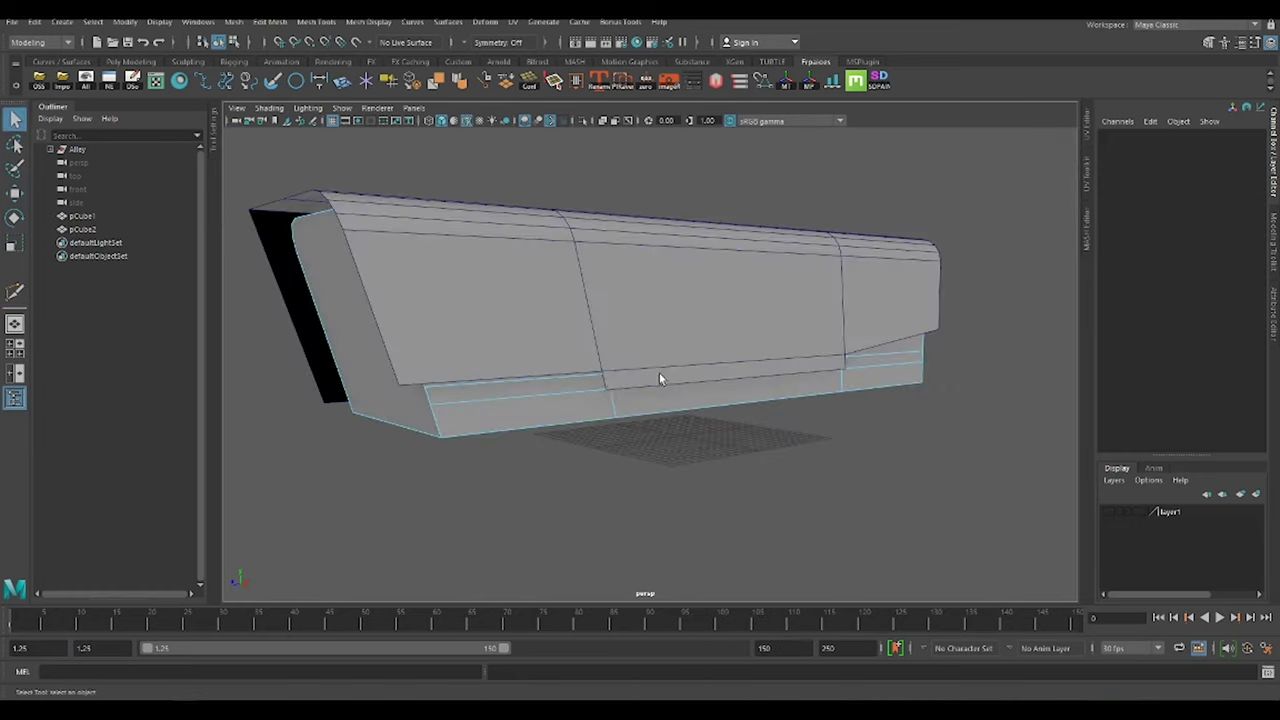
key("ctrl+e")
left_click_drag(789, 417, 771, 400, "alt")
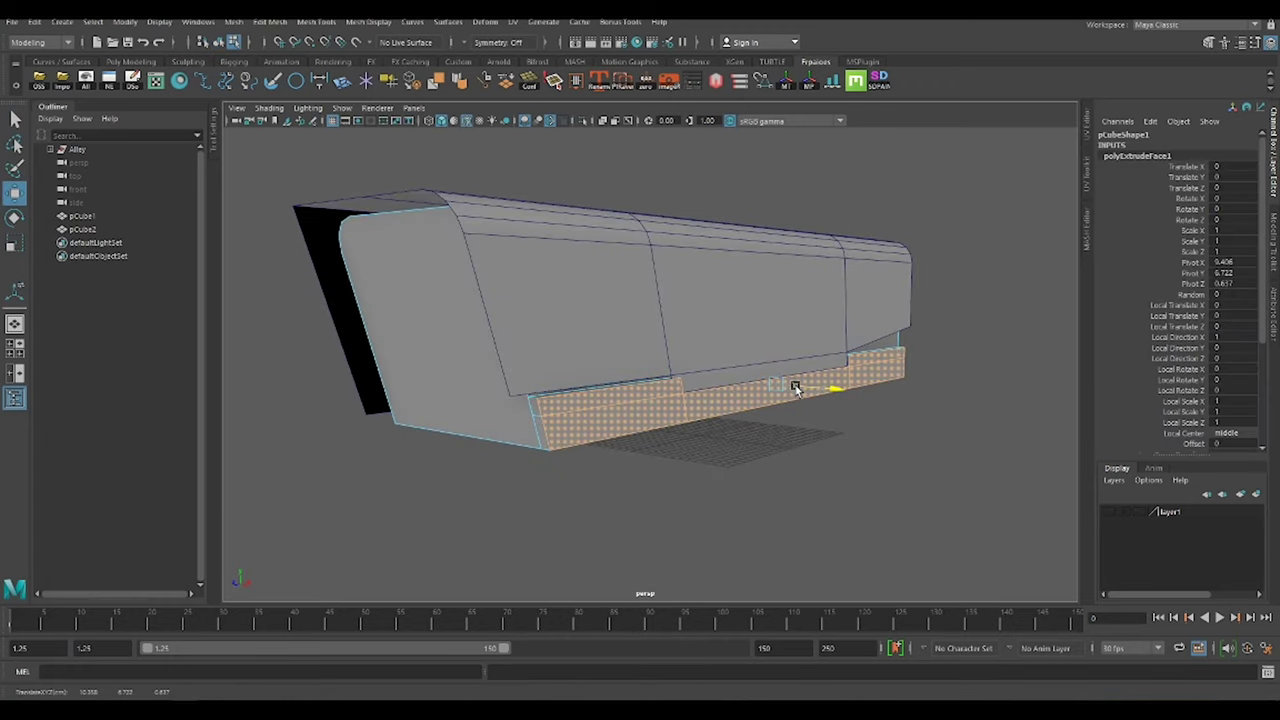
Clear the extruded face selection and work around to the housing's far end
scroll(796, 388, "up", 3)
left_click(394, 400)
scroll(443, 414, "up", 2)
scroll(855, 390, "down", 3)
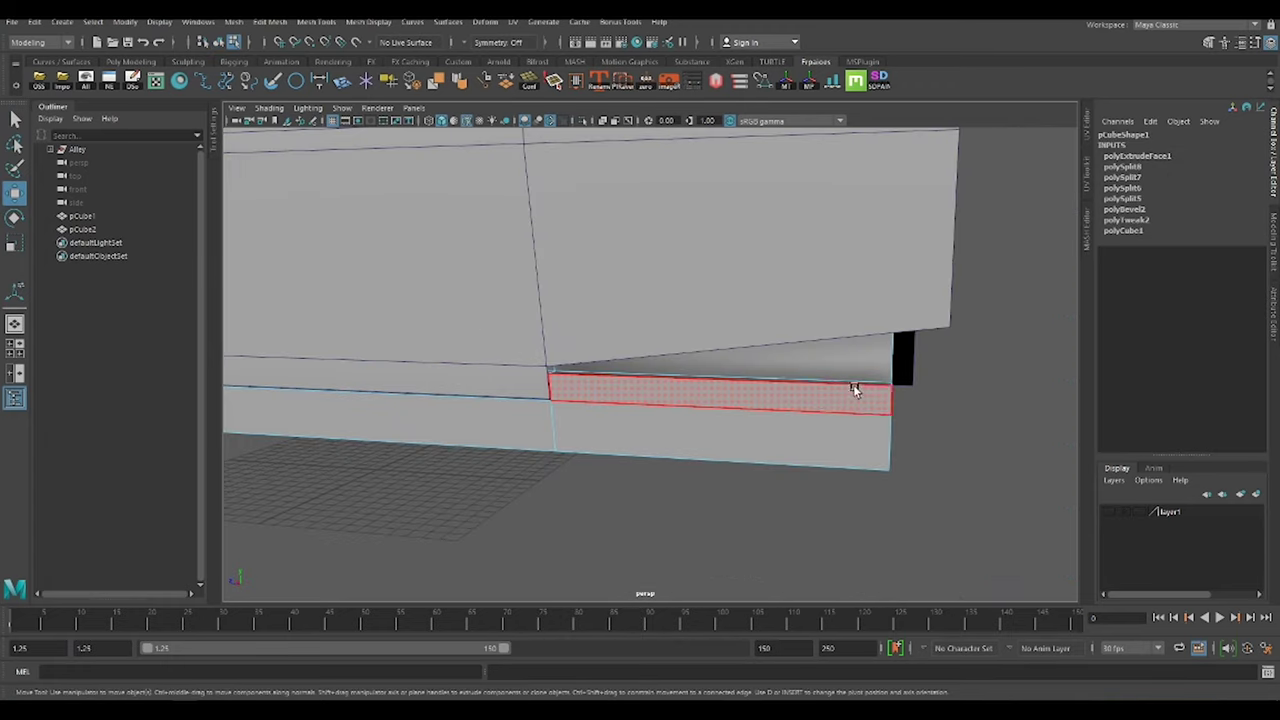
left_click_drag(855, 390, 492, 402, "alt")
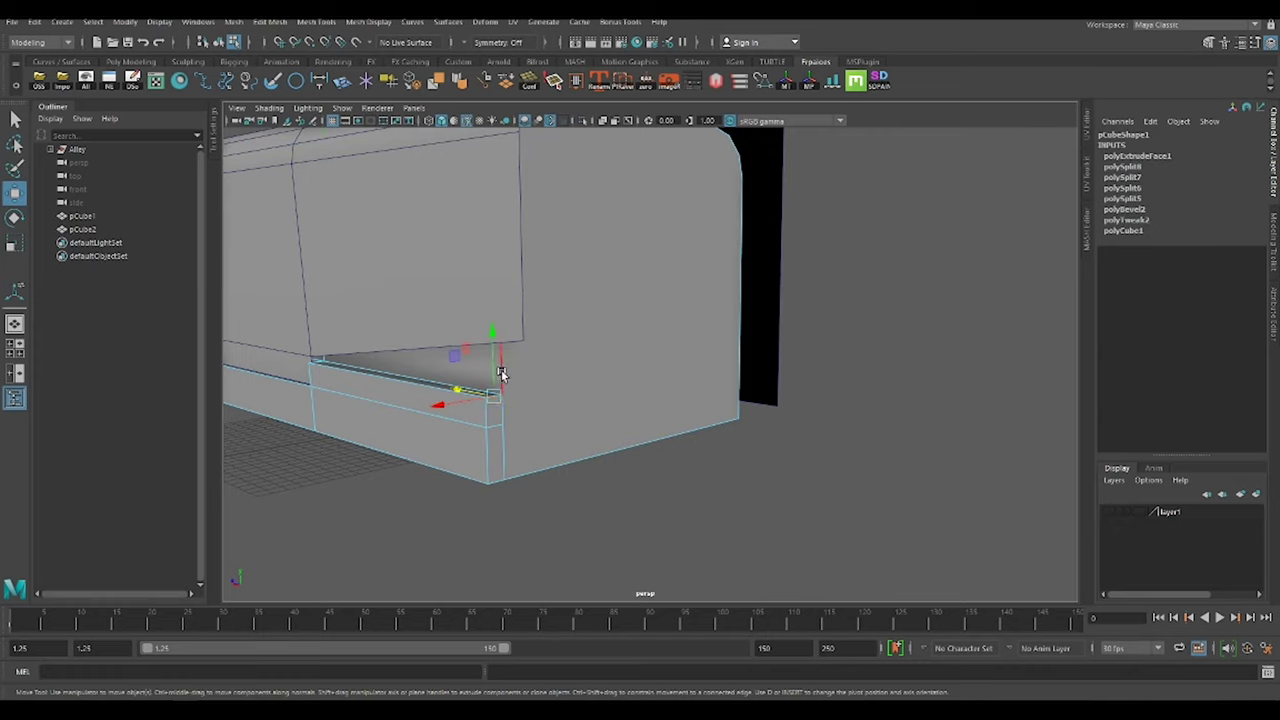
mouse_move(495, 312)
left_mouse_down("alt")
mouse_move(600, 380)
mouse_move(1020, 309)
mouse_move(800, 391)
left_mouse_up("alt")
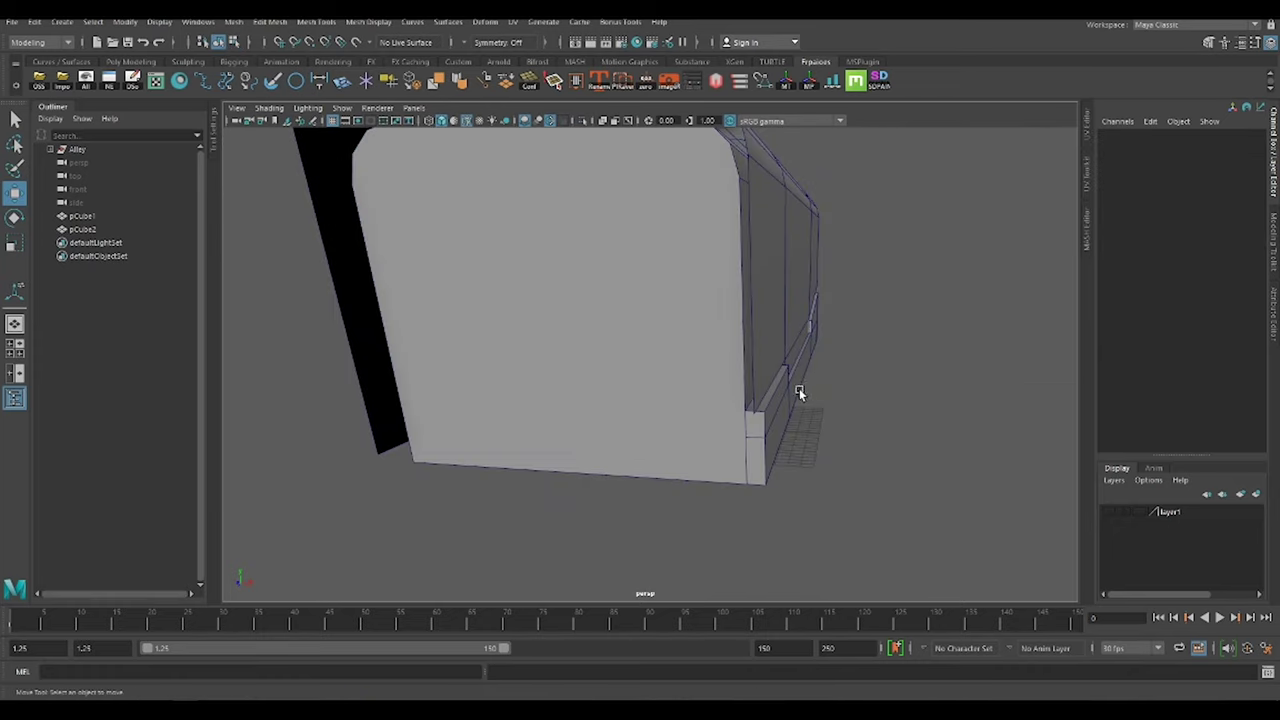
left_click(769, 411)
key("F8")
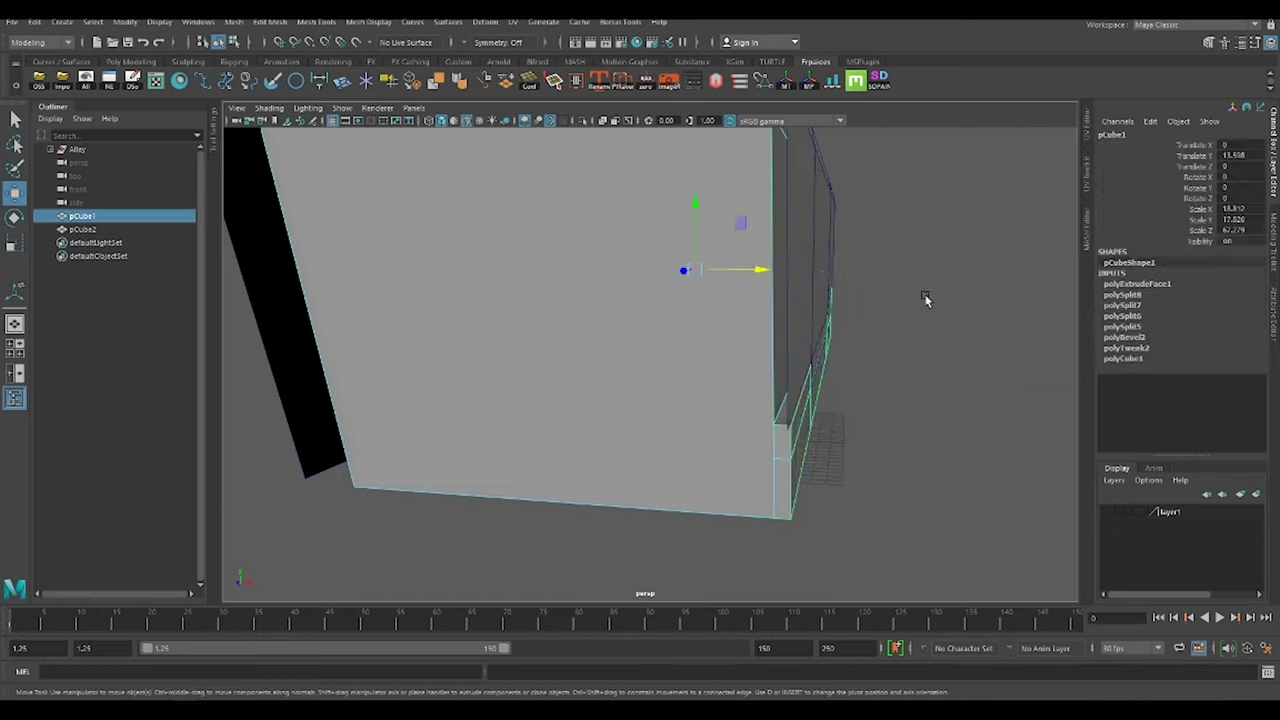
left_click(923, 297)
mouse_move(923, 297)
left_mouse_down("alt")
mouse_move(629, 337)
mouse_move(728, 364)
mouse_move(600, 380)
mouse_move(846, 271)
mouse_move(951, 261)
mouse_move(857, 291)
left_mouse_up("alt")
left_click(728, 364)
left_click(846, 271)
Bevel the housing's underside edge with 3 segments
scroll(857, 291, "up", 3)
left_click(837, 277)
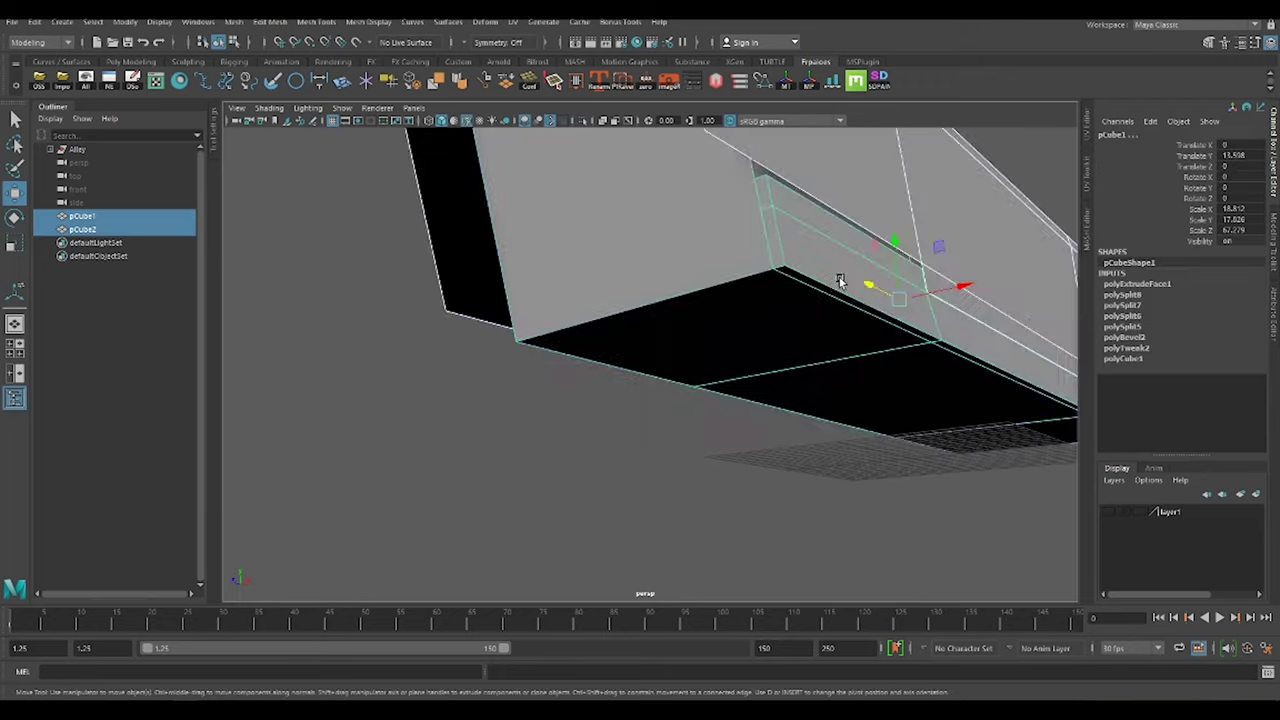
scroll(827, 268, "up", 2)
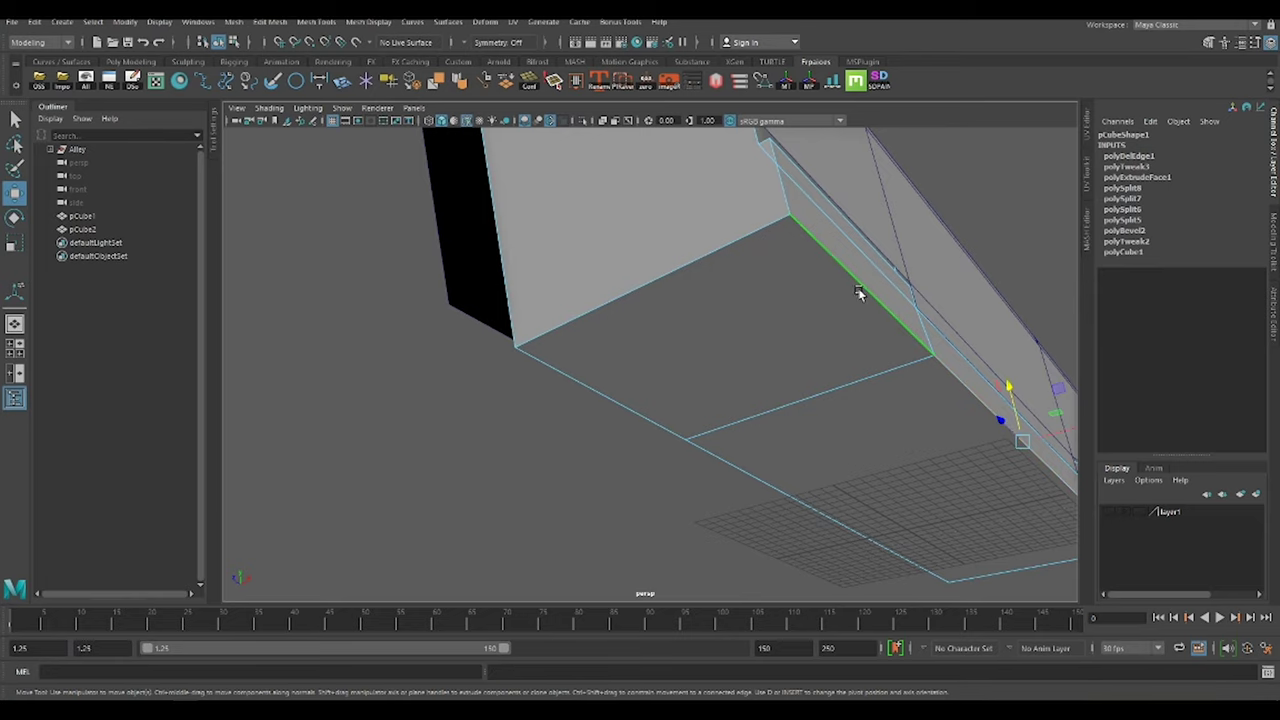
left_click(858, 292)
key("ctrl+b")
left_click_drag(980, 515, 1000, 515)
scroll(871, 437, "down", 3)
Orbit around the bevelled housing to check its top and side
mouse_move(871, 437)
left_mouse_down("alt")
mouse_move(809, 366)
mouse_move(851, 429)
left_mouse_up("alt")
right_click_drag(711, 355, 715, 393)
left_click(848, 399)
mouse_move(848, 399)
left_mouse_down("alt")
mouse_move(877, 403)
mouse_move(652, 370)
mouse_move(866, 423)
mouse_move(651, 343)
left_mouse_up("alt")
scroll(831, 406, "up", 3)
scroll(652, 370, "down", 3)
left_click(866, 423)
left_click(651, 343)
left_click(898, 398)
mouse_move(756, 380)
left_mouse_down("alt")
mouse_move(898, 398)
mouse_move(886, 400)
mouse_move(851, 343)
left_mouse_up("alt")
Scale a new cube and centre it under the housing
right_click_drag(851, 343, 830, 323, "shift")
key("r")
left_click_drag(723, 386, 773, 374)
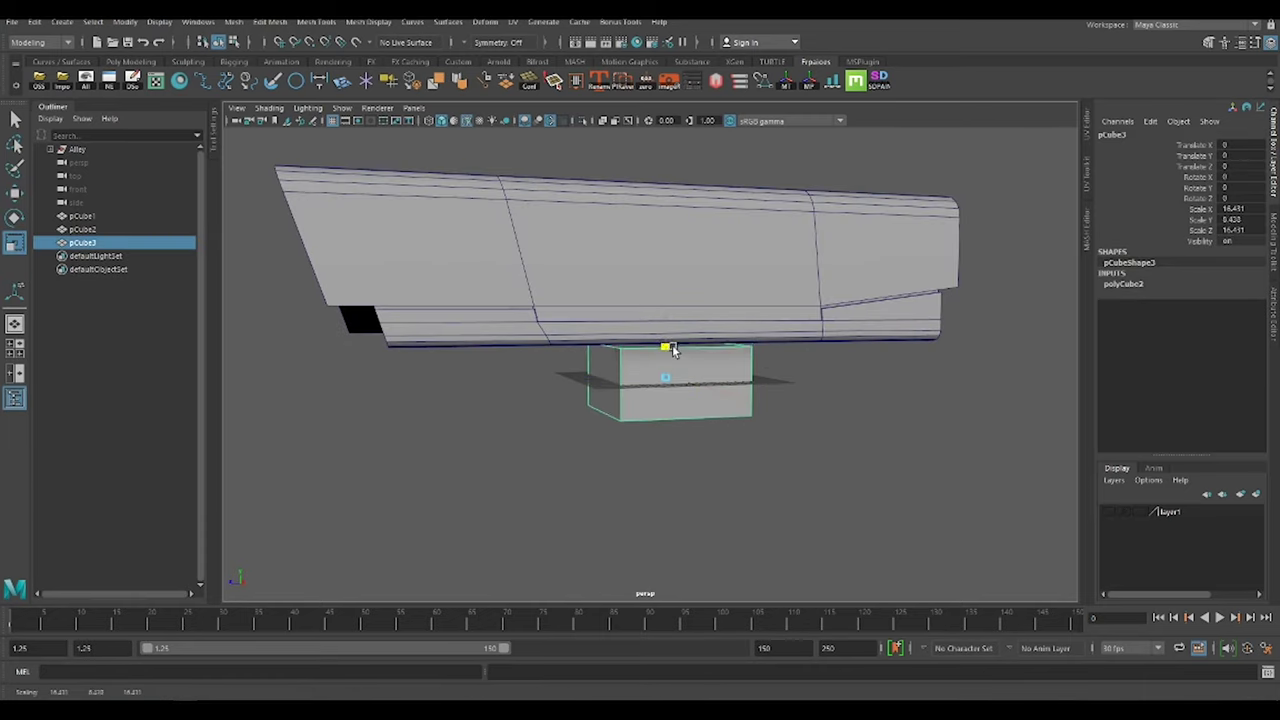
mouse_move(690, 381)
left_mouse_down()
mouse_move(740, 350)
mouse_move(703, 374)
left_mouse_up()
mouse_move(633, 397)
left_mouse_down("alt")
mouse_move(677, 370)
mouse_move(678, 385)
left_mouse_up("alt")
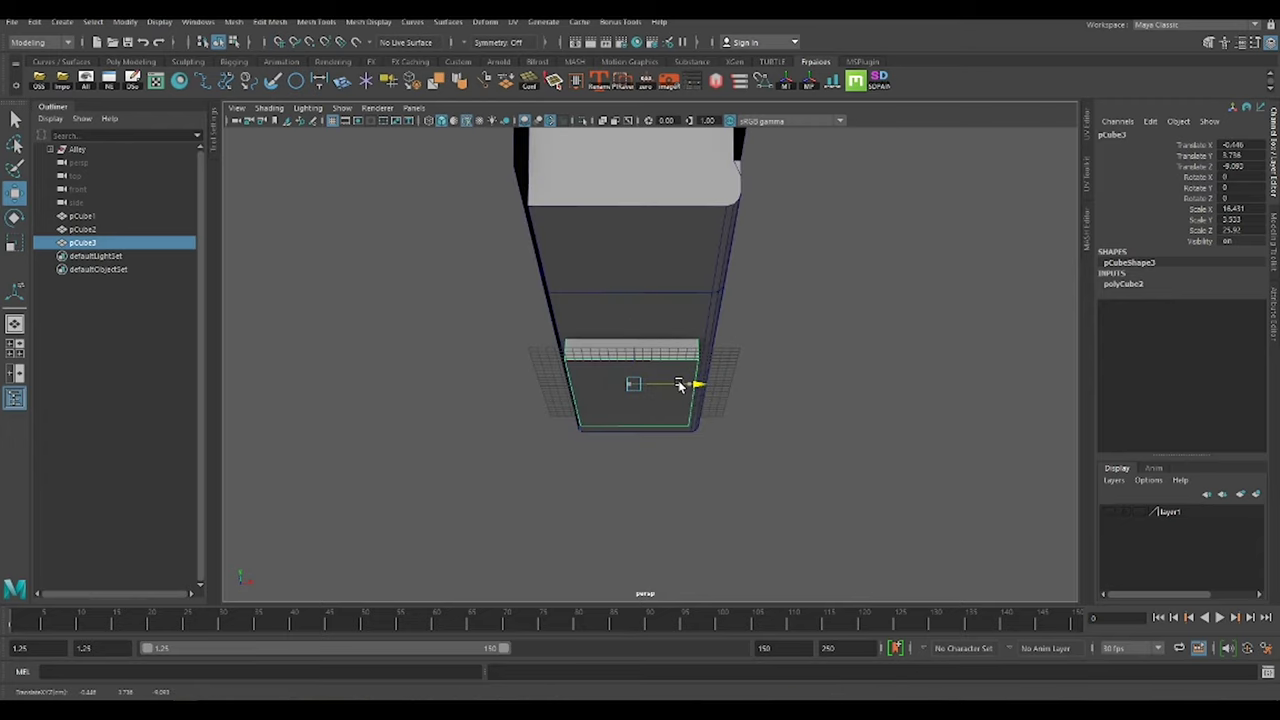
Duplicate the lower mount box pCube3 and place the copy beneath it
left_click(678, 320)
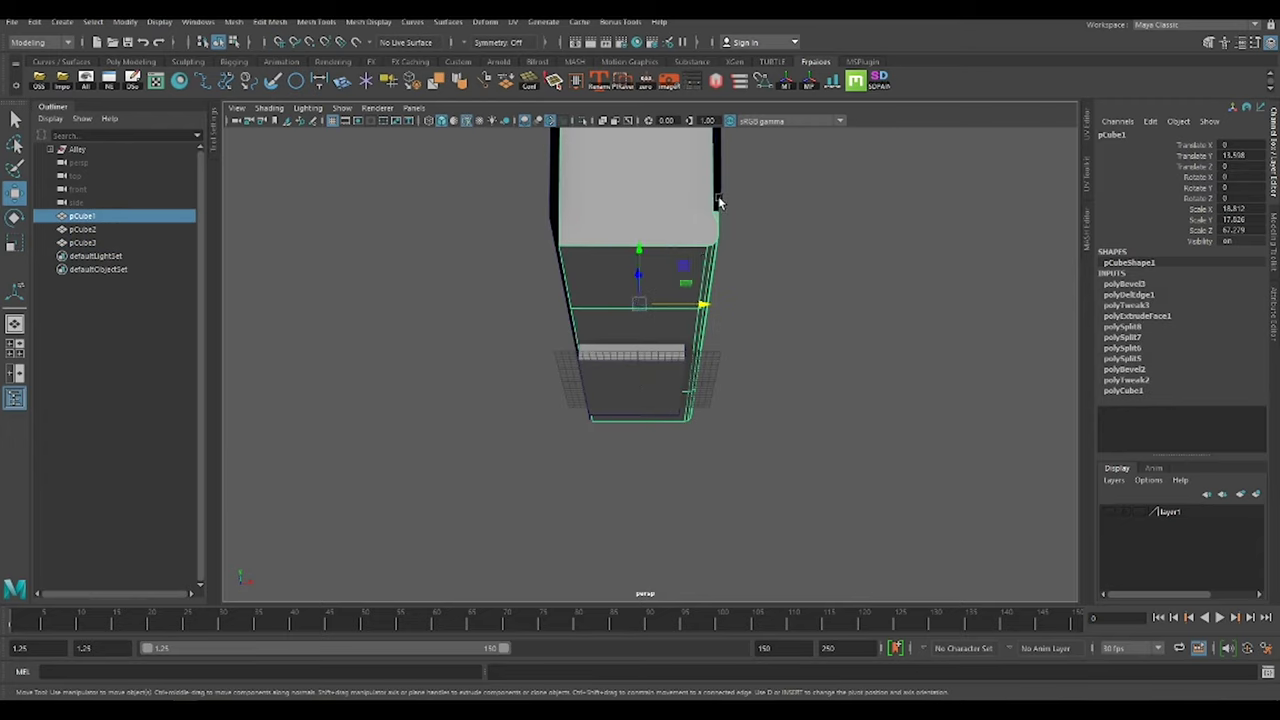
scroll(643, 380, "up", 3)
left_click(954, 420)
left_click(659, 407)
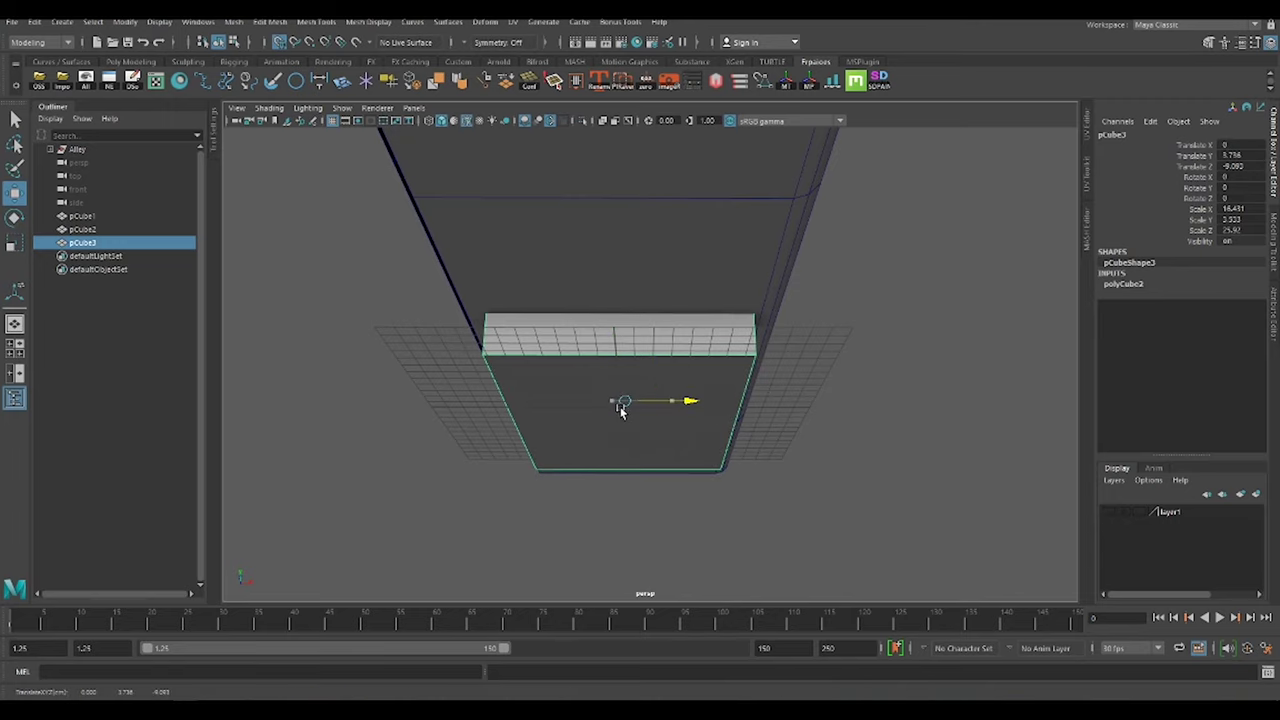
mouse_move(621, 409)
left_mouse_down("alt")
mouse_move(829, 343)
mouse_move(808, 329)
mouse_move(851, 391)
mouse_move(798, 331)
mouse_move(810, 368)
left_mouse_up("alt")
key("ctrl+d")
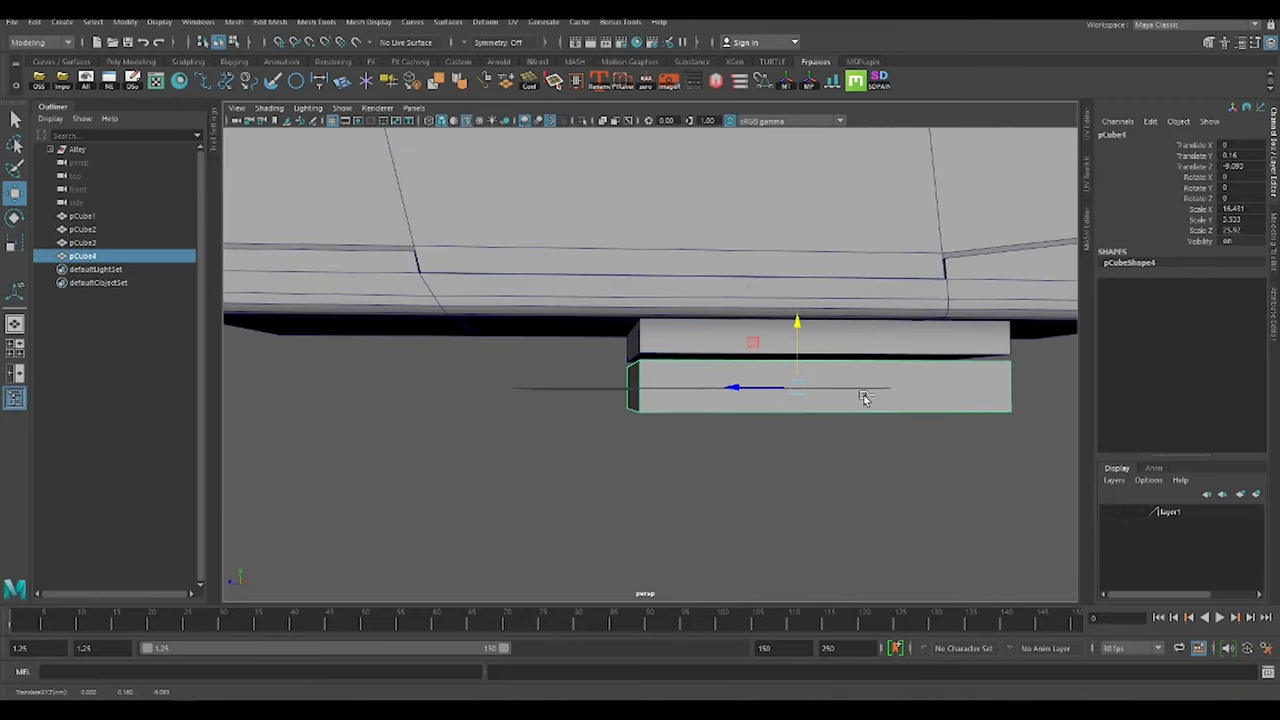
Split the copy with three connecting vertical edge loops
left_click(868, 386, "ctrl")
right_click_drag(828, 381, 800, 592, "shift")
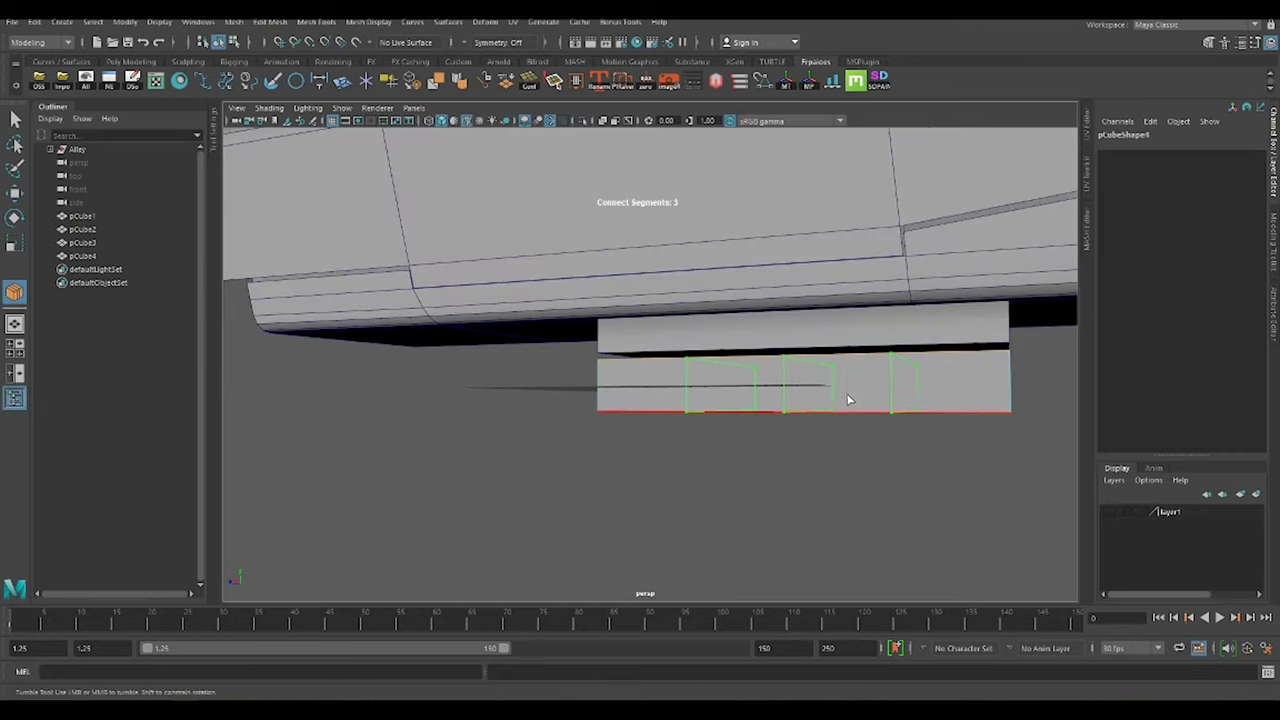
key("w")
right_click_drag(810, 372, 786, 406, "alt")
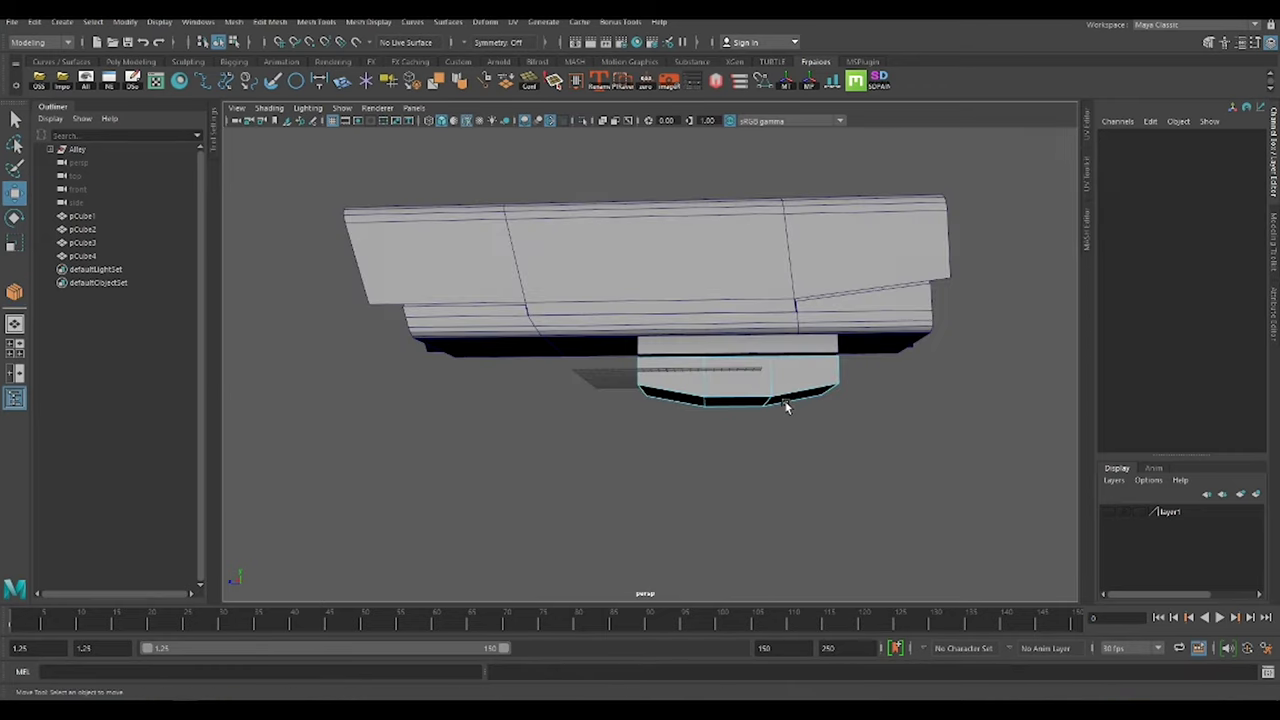
left_click_drag(786, 406, 851, 374, "alt")
mouse_move(851, 374)
right_mouse_down("alt")
mouse_move(662, 356)
mouse_move(646, 318)
right_mouse_up("alt")
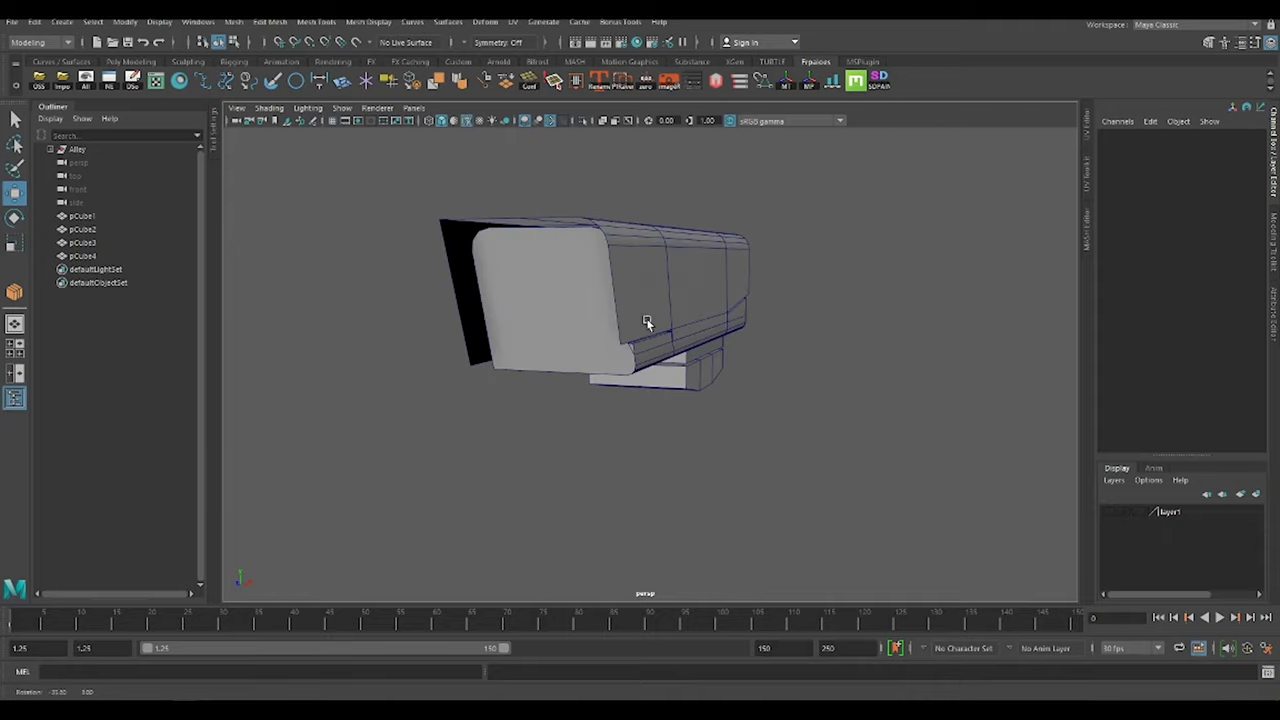
Insert an edge loop across the camera housing pCube1
left_click(607, 265)
key("F11")
left_click(641, 258)
left_click_drag(641, 258, 723, 323, "alt")
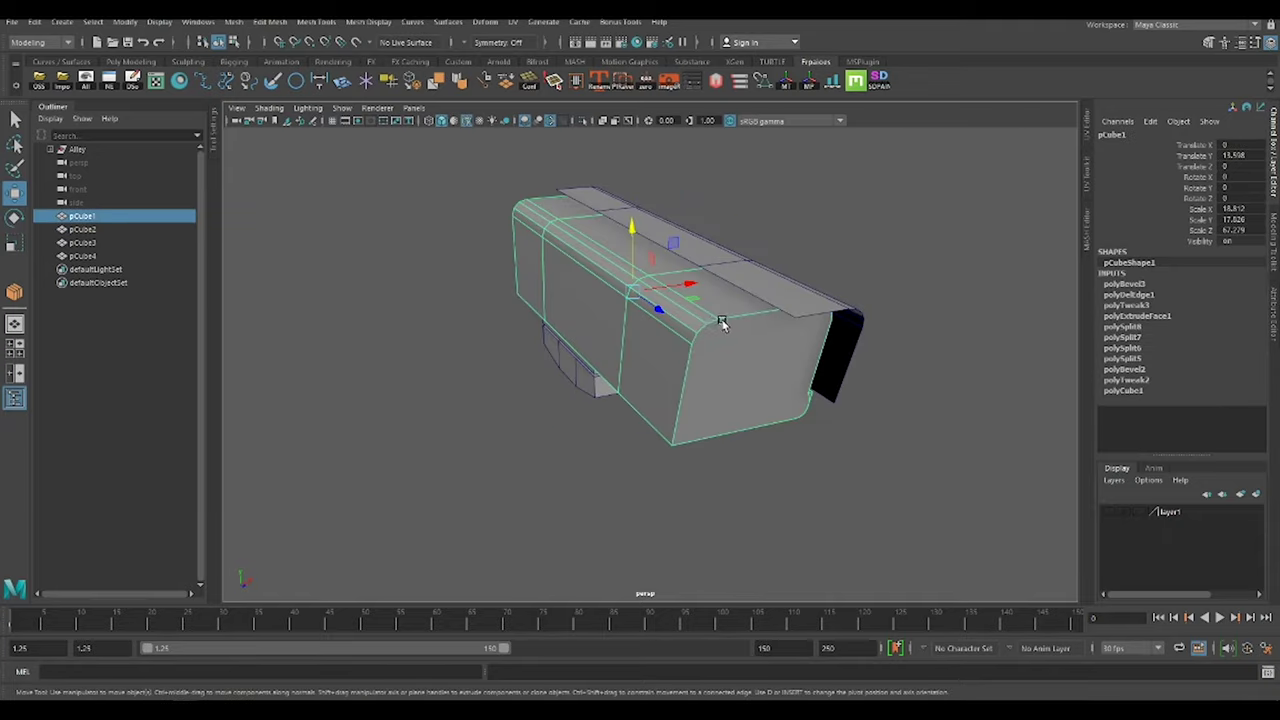
right_click_drag(723, 323, 669, 277, "shift")
left_click_drag(652, 235, 701, 289, "alt")
left_click(672, 253)
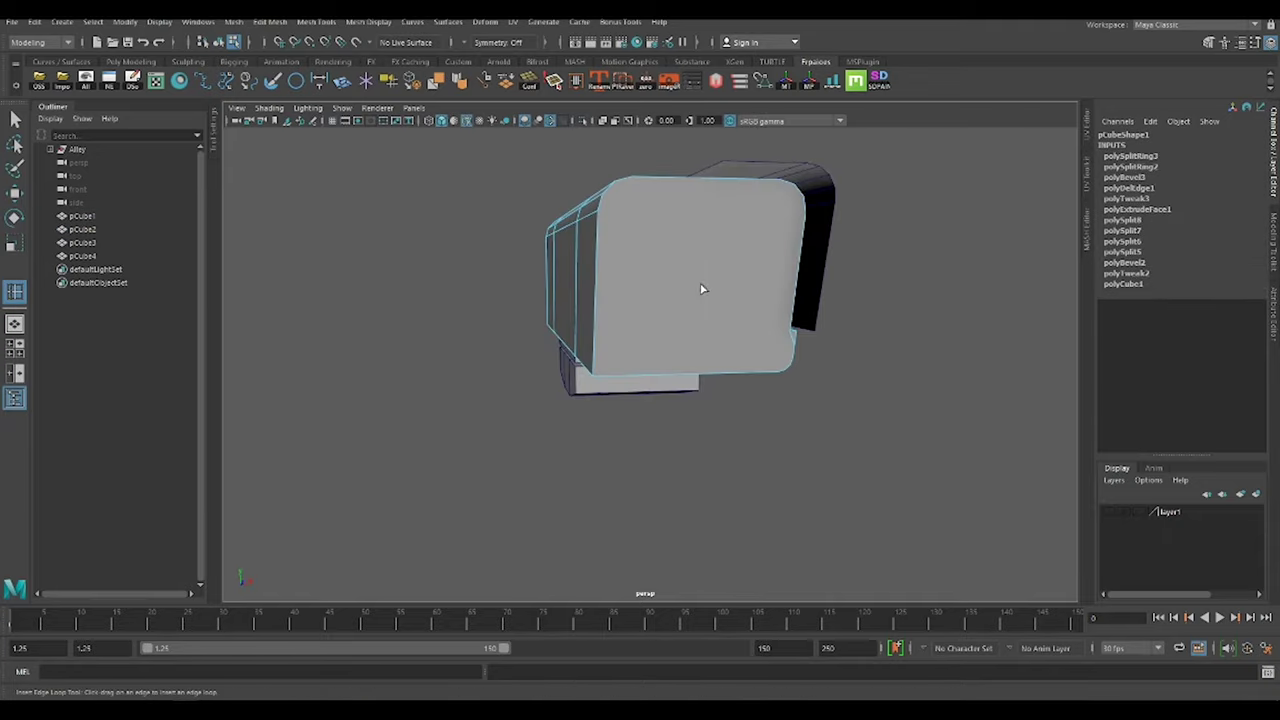
Delete the lower front faces of the housing
mouse_move(728, 374)
left_mouse_down("alt")
mouse_move(680, 200)
mouse_move(606, 400)
mouse_move(628, 243)
mouse_move(457, 240)
mouse_move(622, 366)
left_mouse_up("alt")
left_click(567, 232)
left_click(615, 254)
left_click(460, 245)
key("Delete")
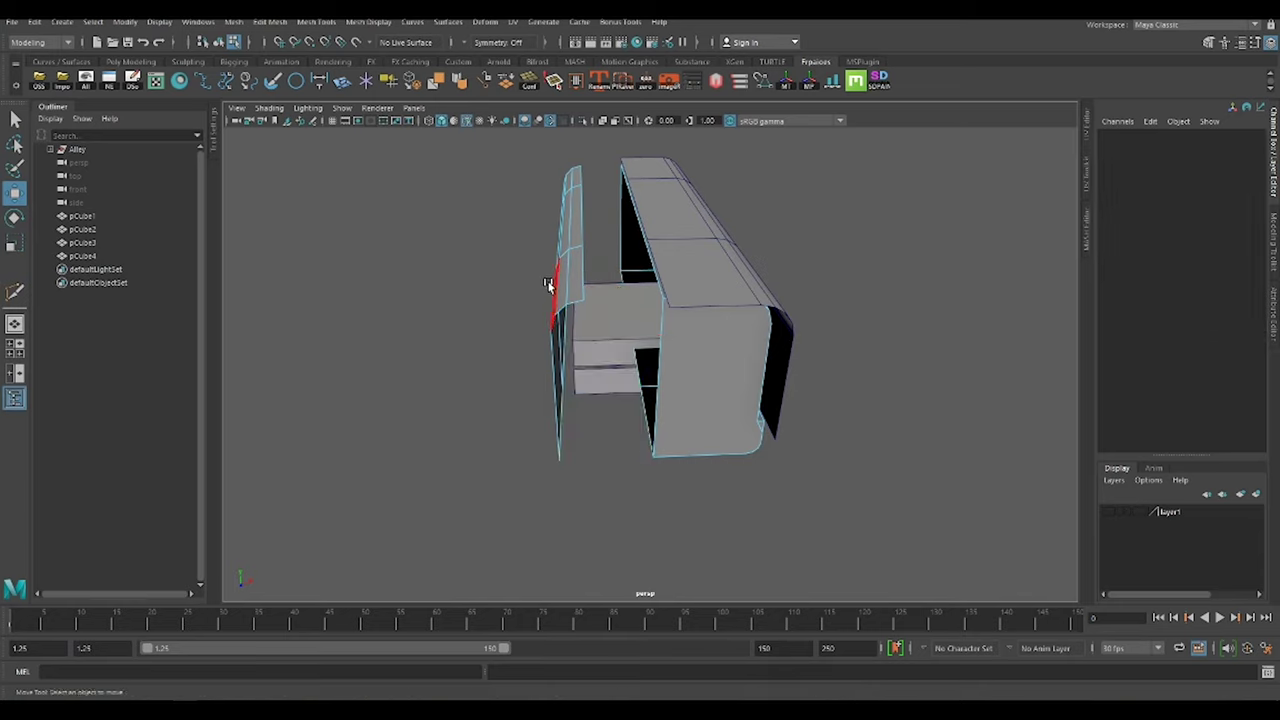
Multi-cut a new edge line across the housing's front face
left_click_drag(814, 231, 766, 354, "alt")
right_click_drag(766, 354, 854, 457, "alt")
mouse_move(854, 457)
left_mouse_down("alt")
mouse_move(700, 394)
mouse_move(735, 391)
left_mouse_up("alt")
left_click(735, 391)
right_click_drag(735, 391, 720, 405, "shift")
left_click(714, 410)
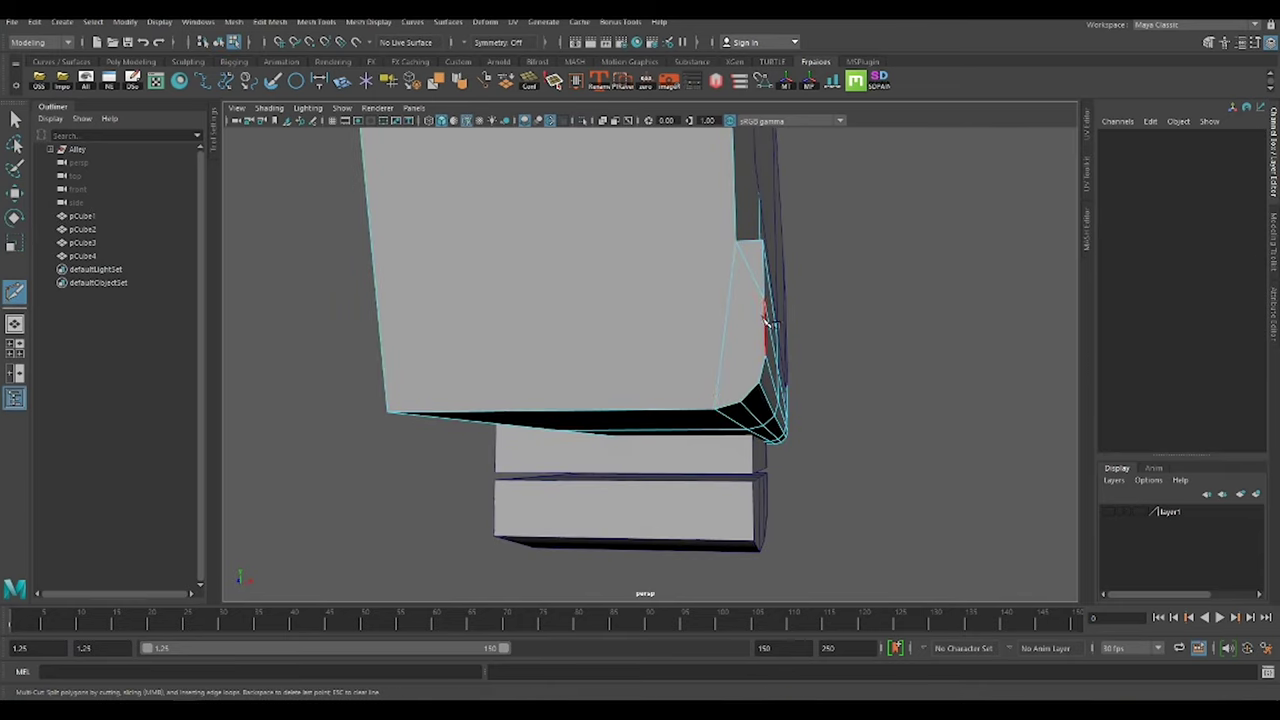
left_click_drag(765, 320, 770, 368, "alt")
left_click_drag(428, 368, 726, 397, "alt")
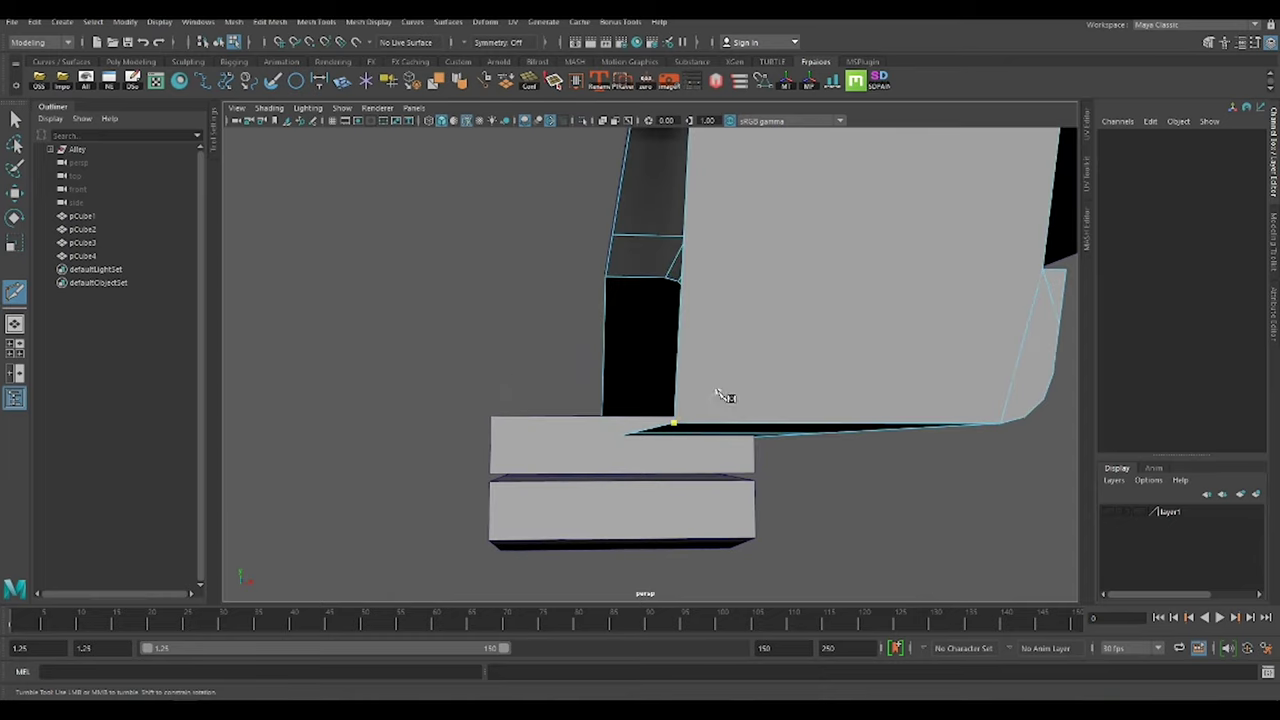
middle_click_drag(726, 397, 638, 377, "alt")
left_click_drag(578, 366, 351, 351, "alt")
key("q")
Move a vertex to reshape the lower side corner and delete the unneeded edge
key("w")
left_click(313, 378)
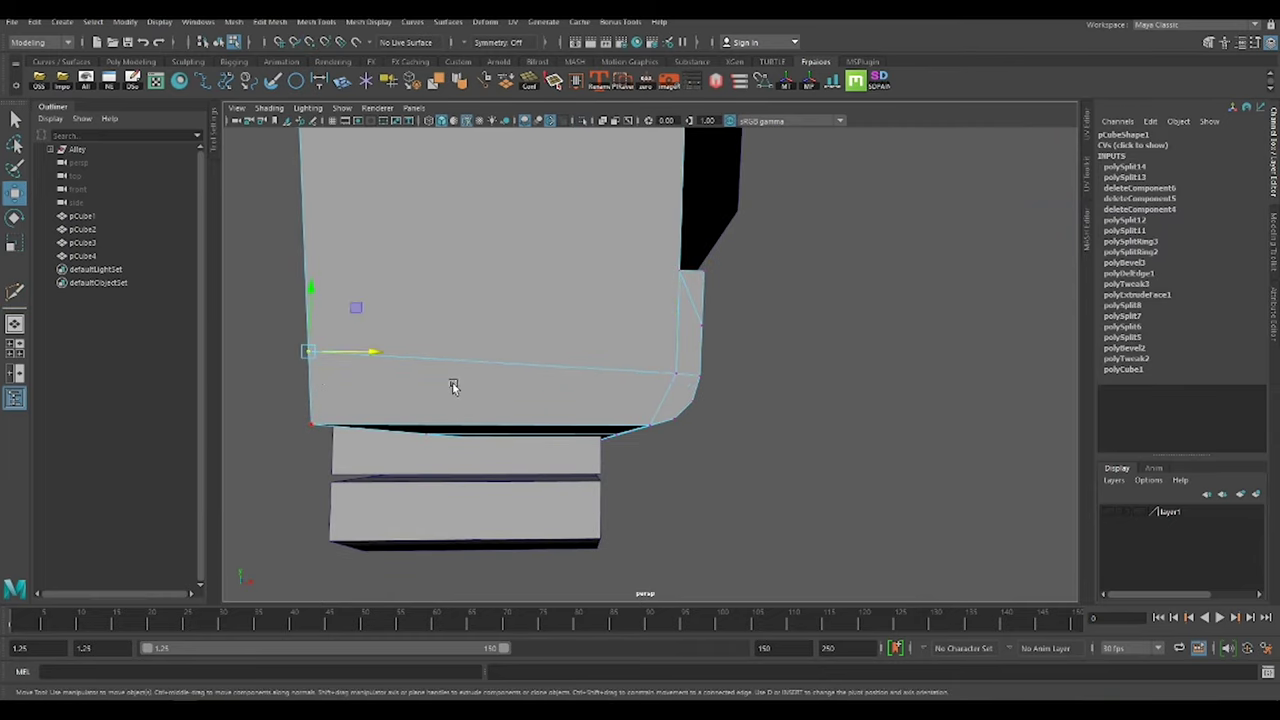
mouse_move(452, 387)
left_mouse_down("alt")
mouse_move(526, 374)
mouse_move(737, 386)
left_mouse_up("alt")
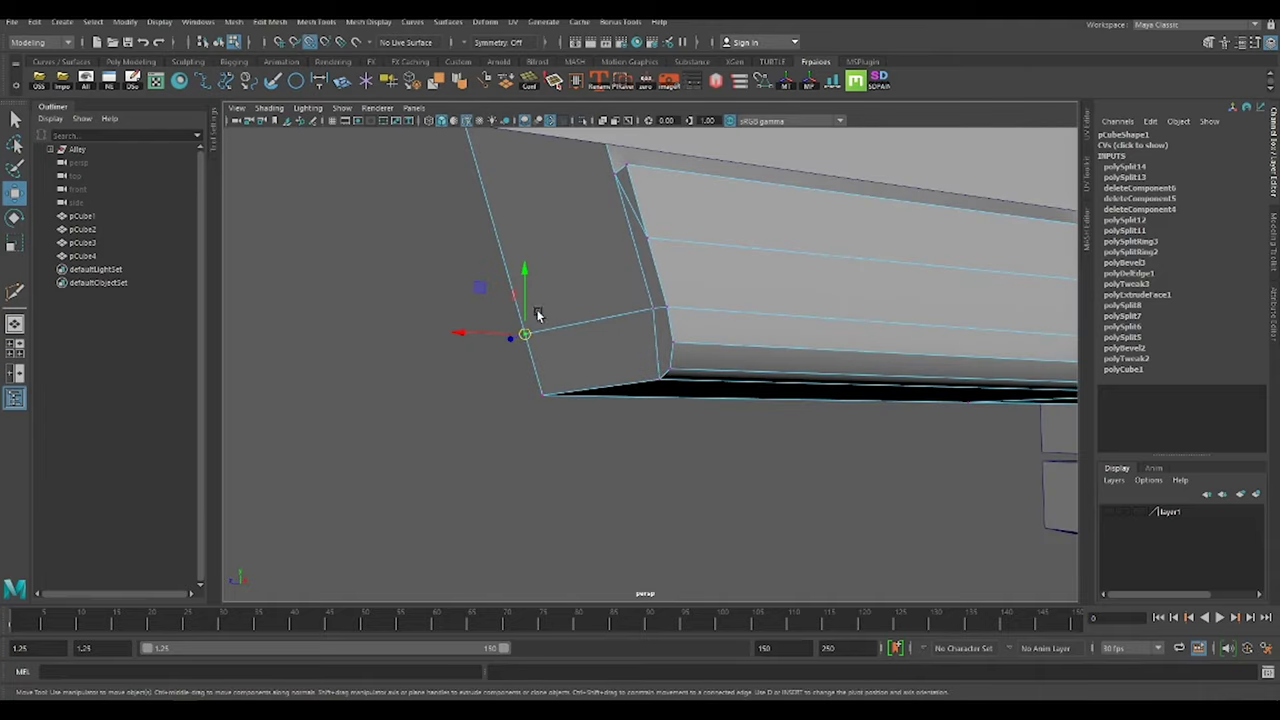
mouse_move(537, 381)
left_mouse_down("alt")
mouse_move(803, 314)
mouse_move(1006, 374)
mouse_move(876, 441)
left_mouse_up("alt")
left_click_drag(770, 255, 840, 325, "alt")
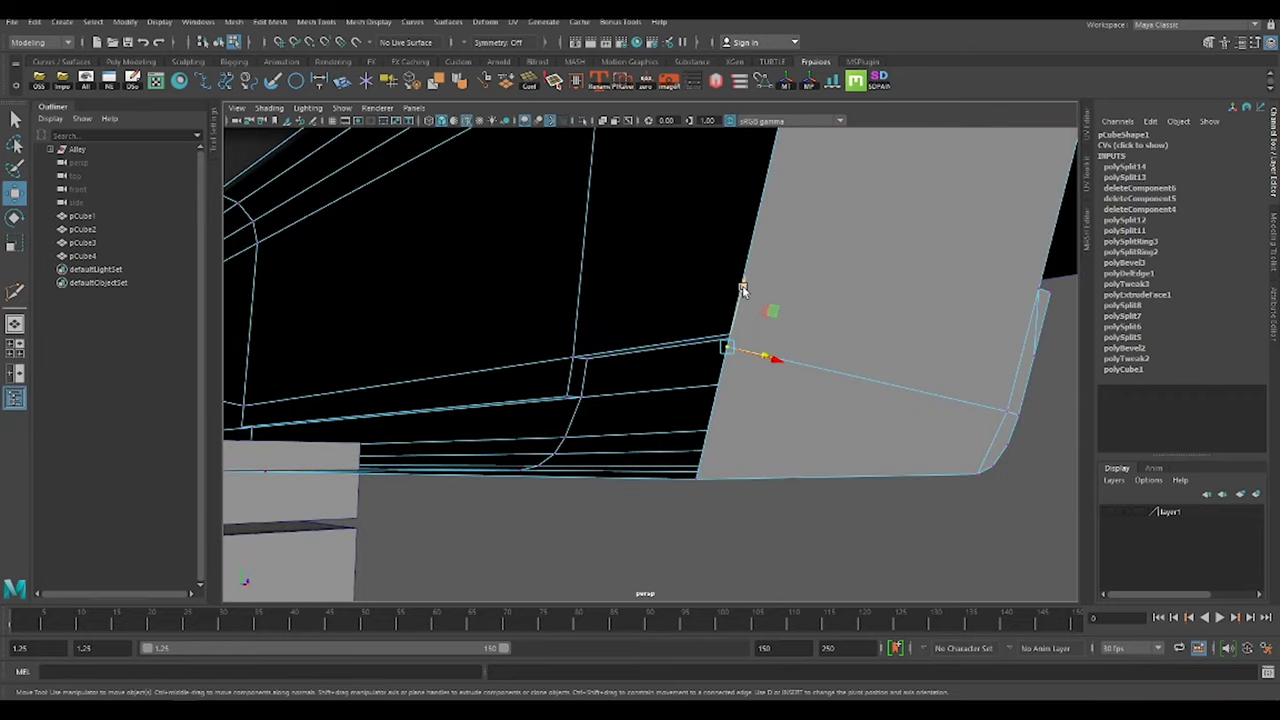
key("Delete")
Clear the selection and reselect the housing pCube1 to review the reshaped front
mouse_move(863, 374)
left_mouse_down("alt")
mouse_move(726, 406)
mouse_move(757, 347)
mouse_move(997, 300)
mouse_move(624, 315)
left_mouse_up("alt")
left_click(735, 388)
key("w")
left_click(652, 377)
left_click_drag(652, 377, 725, 383, "alt")
Extrude a bottom face of the housing downward into a connector tab
right_click_drag(725, 383, 597, 283, "alt")
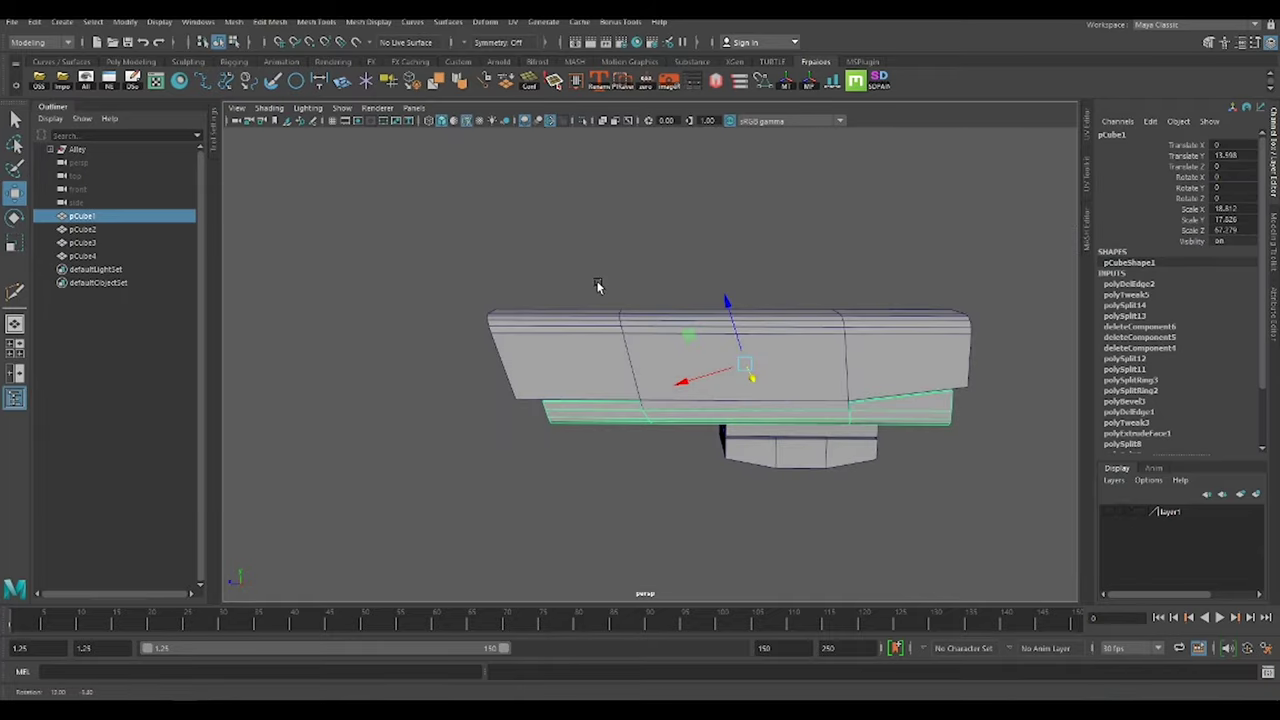
left_click(597, 283)
left_click_drag(597, 283, 943, 463, "alt")
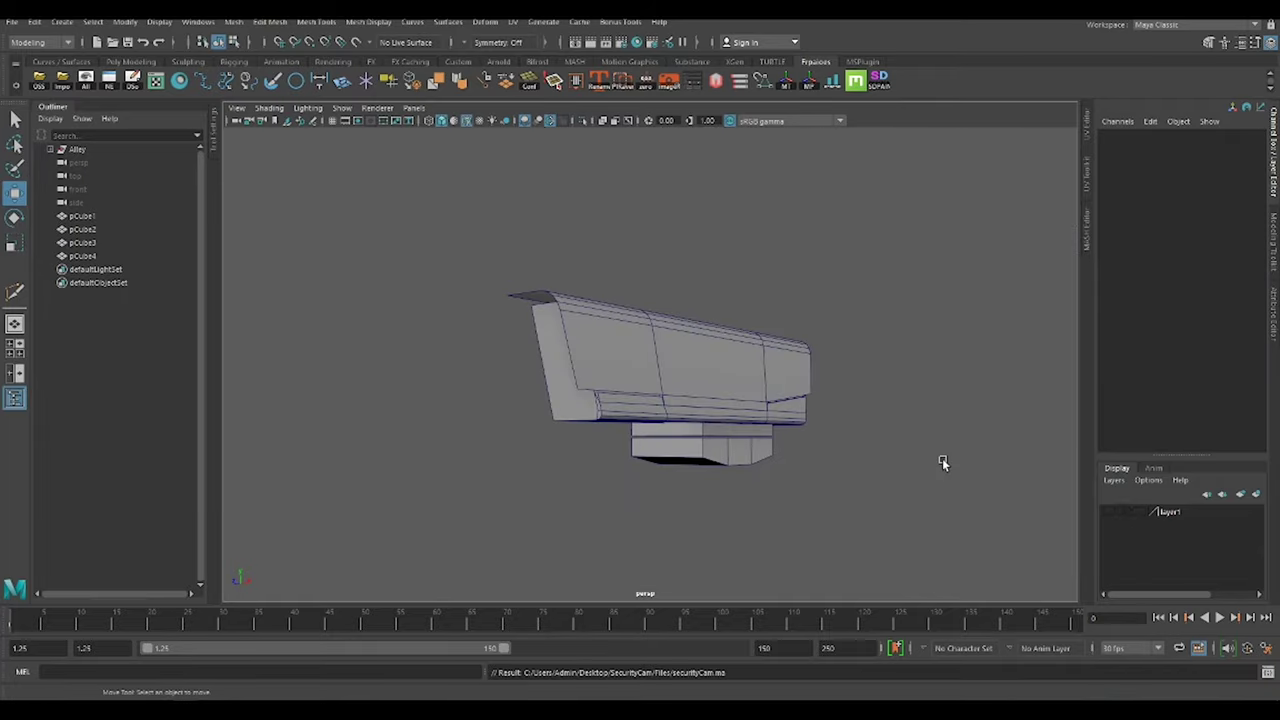
scroll(943, 463, "up", 5)
mouse_move(714, 489)
left_mouse_down("alt")
mouse_move(757, 357)
mouse_move(720, 280)
left_mouse_up("alt")
left_click(720, 280)
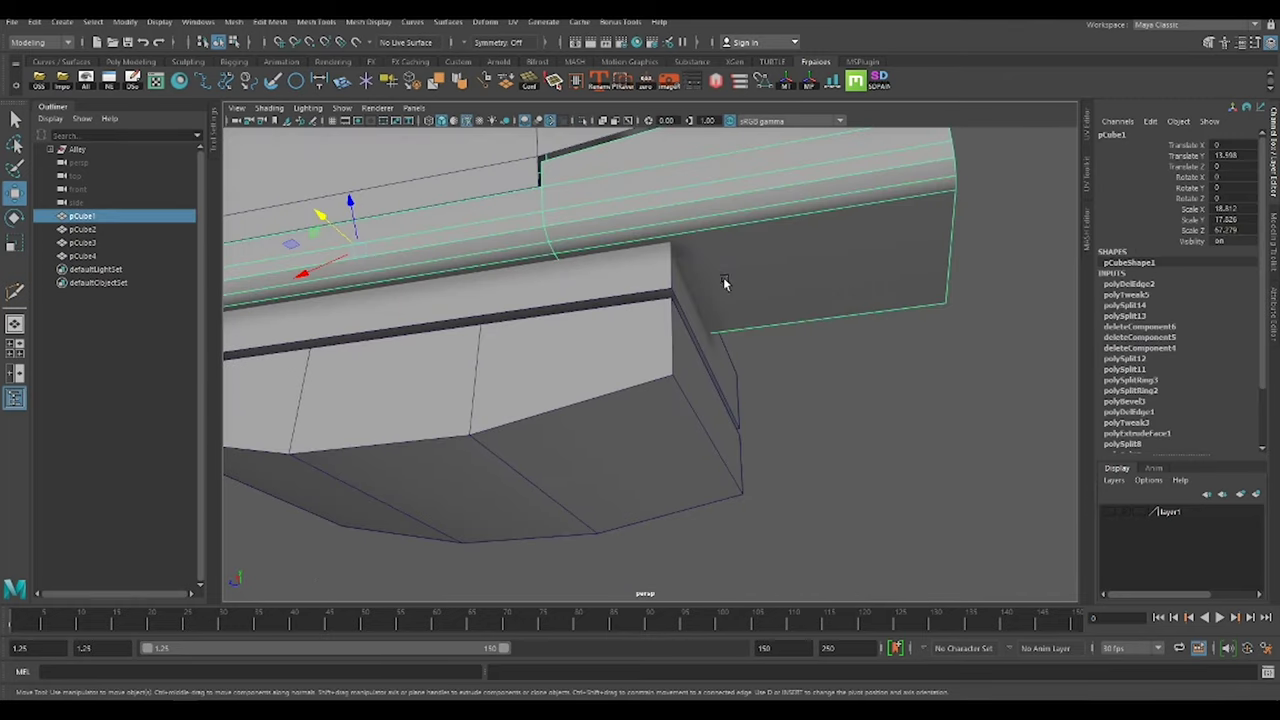
key("ctrl+shift+x")
right_click_drag(630, 213, 625, 255)
left_click(595, 240)
key("ctrl+e")
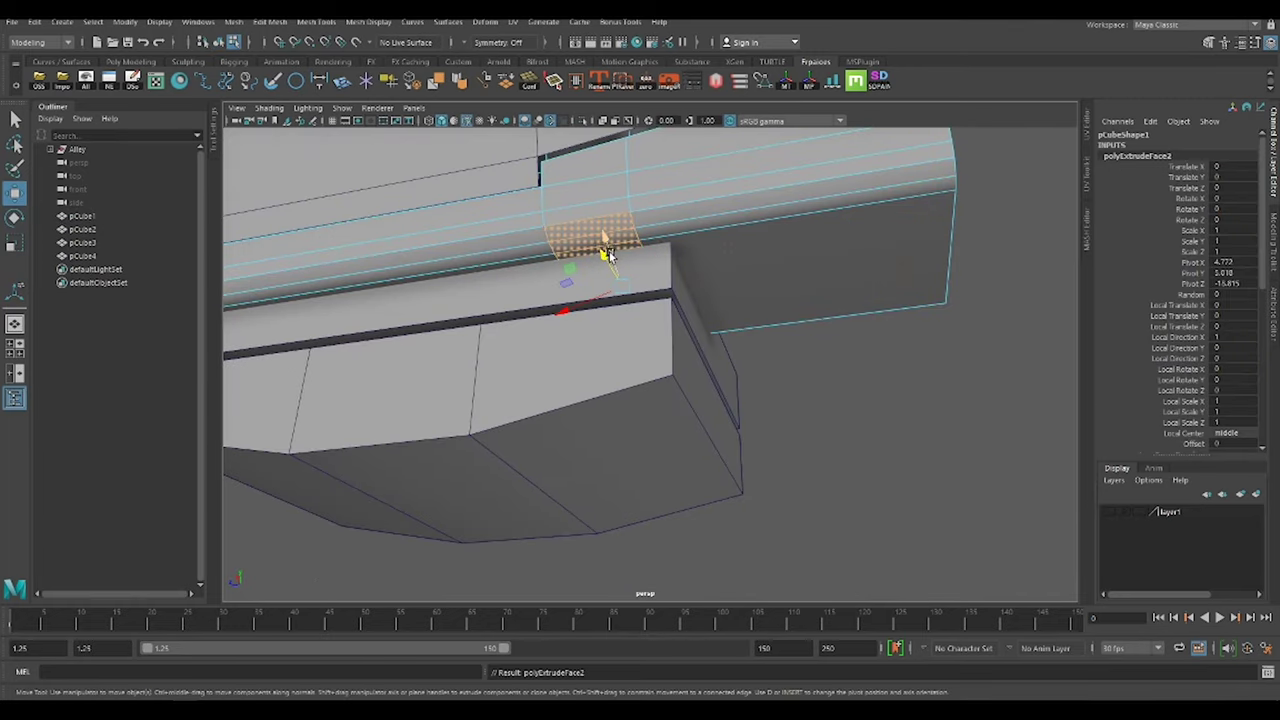
left_click_drag(622, 260, 605, 302, "alt")
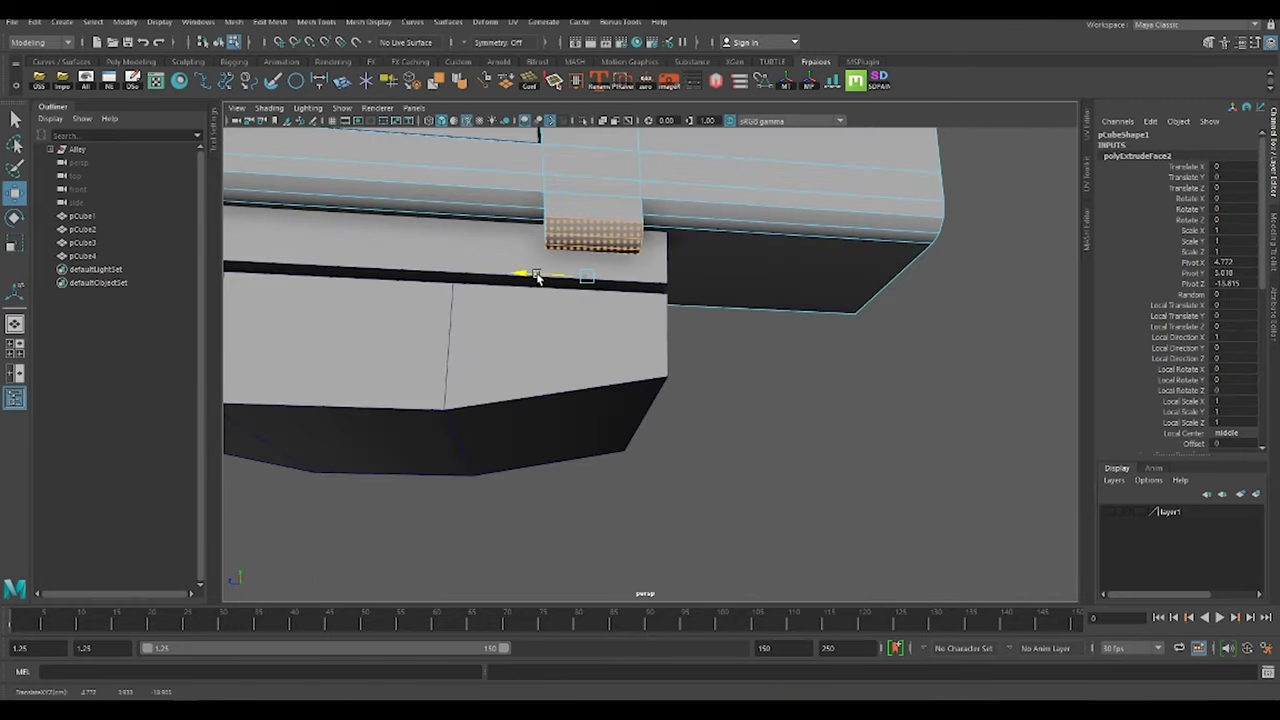
Select the housing's long top edge, then the lower mount block's top front edge
right_click_drag(588, 258, 734, 171)
scroll(600, 250, "down", 5)
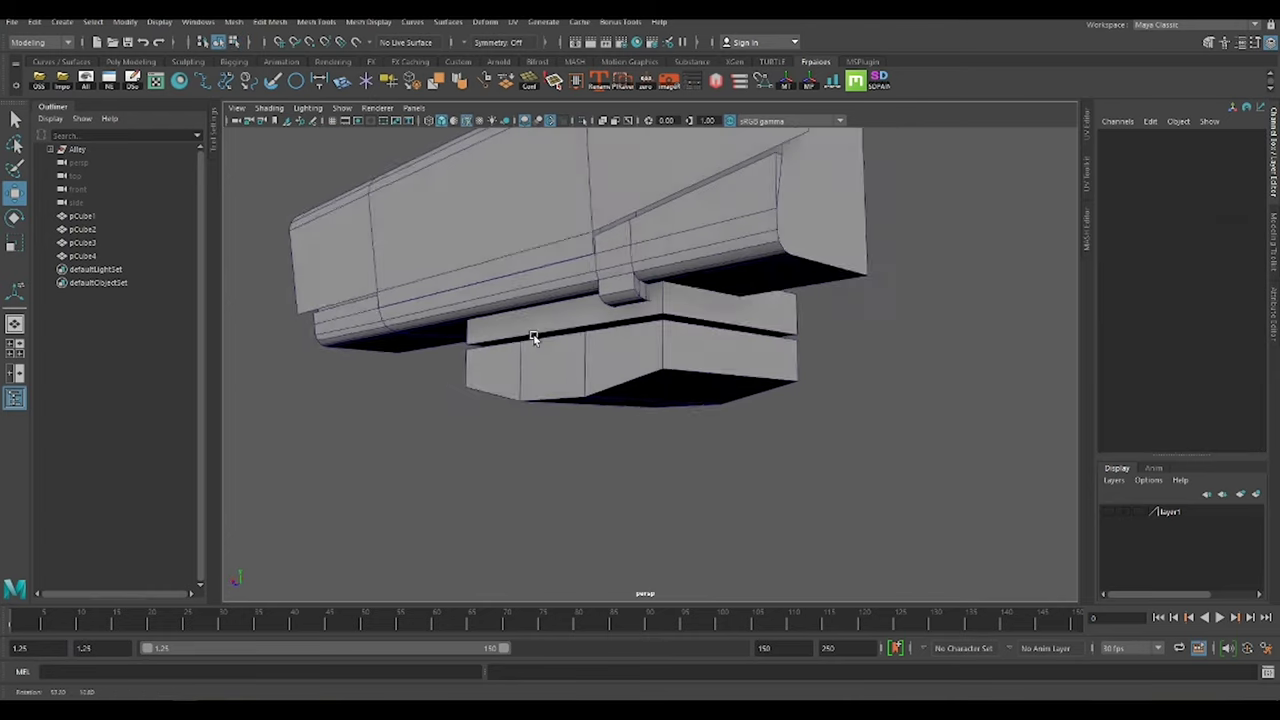
left_click(529, 337)
scroll(529, 337, "up", 5)
left_click_drag(680, 237, 588, 236, "alt")
right_click_drag(588, 236, 590, 200)
left_click(543, 250)
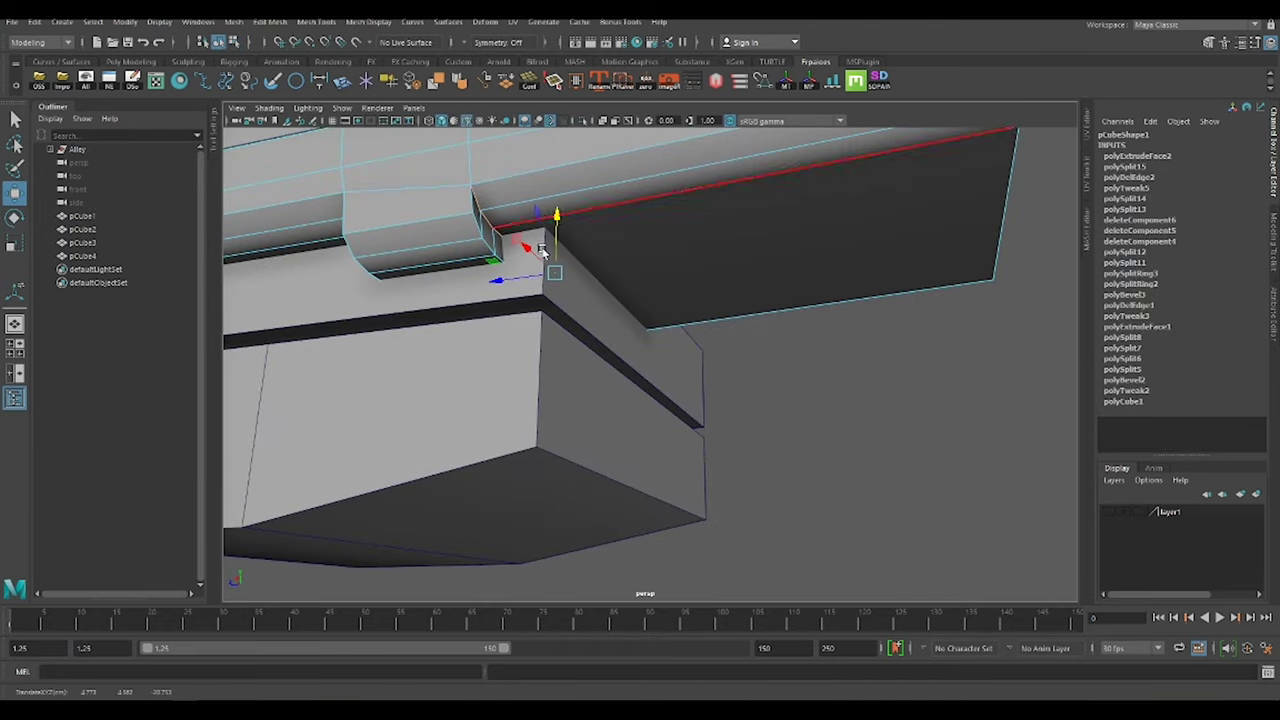
left_click(811, 357)
mouse_move(811, 357)
left_mouse_down("alt")
mouse_move(614, 349)
mouse_move(800, 420)
mouse_move(747, 413)
mouse_move(737, 386)
mouse_move(630, 403)
left_mouse_up("alt")
left_click(630, 400)
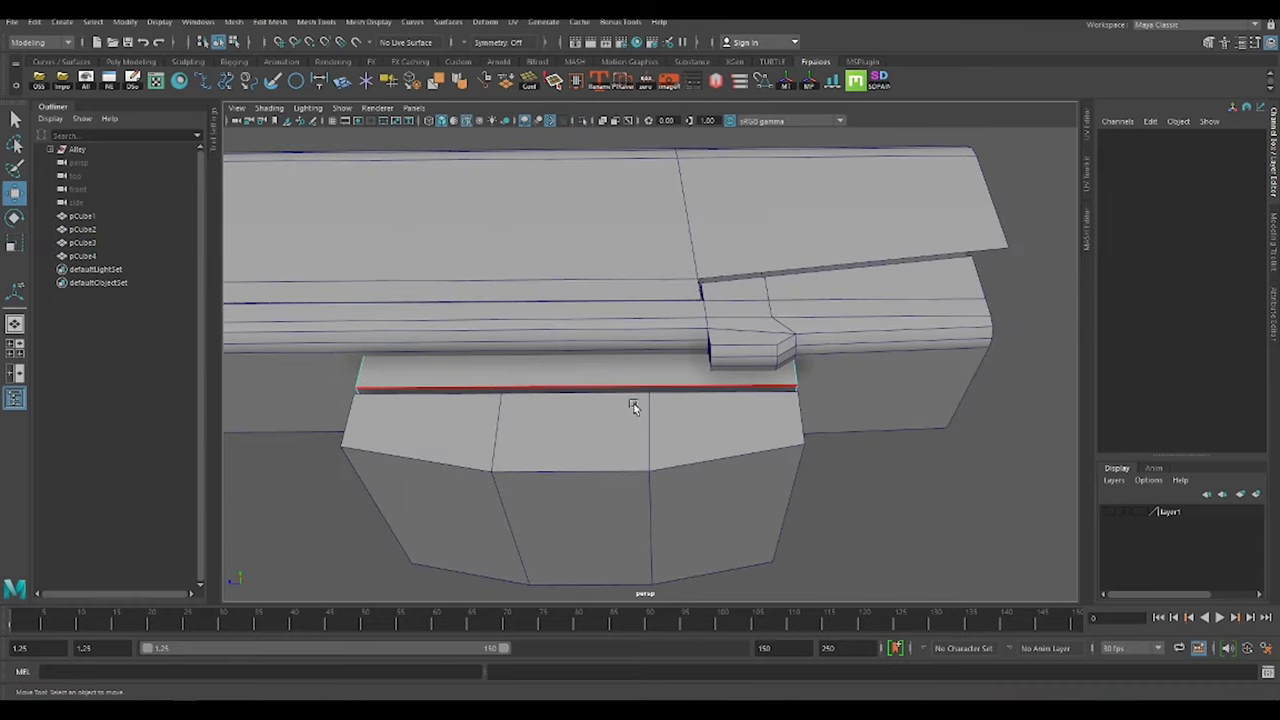
right_click_drag(643, 398, 626, 416)
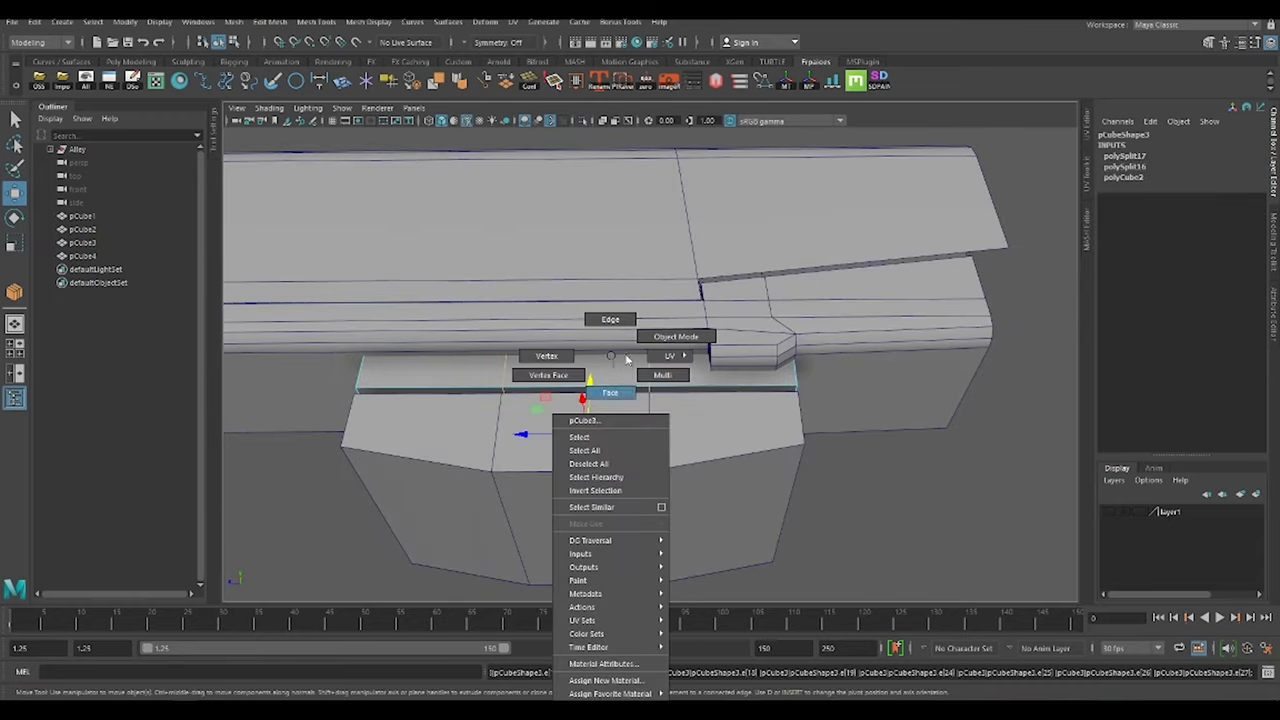
mouse_move(626, 416)
left_mouse_down("alt")
mouse_move(591, 460)
mouse_move(700, 423)
mouse_move(677, 394)
left_mouse_up("alt")
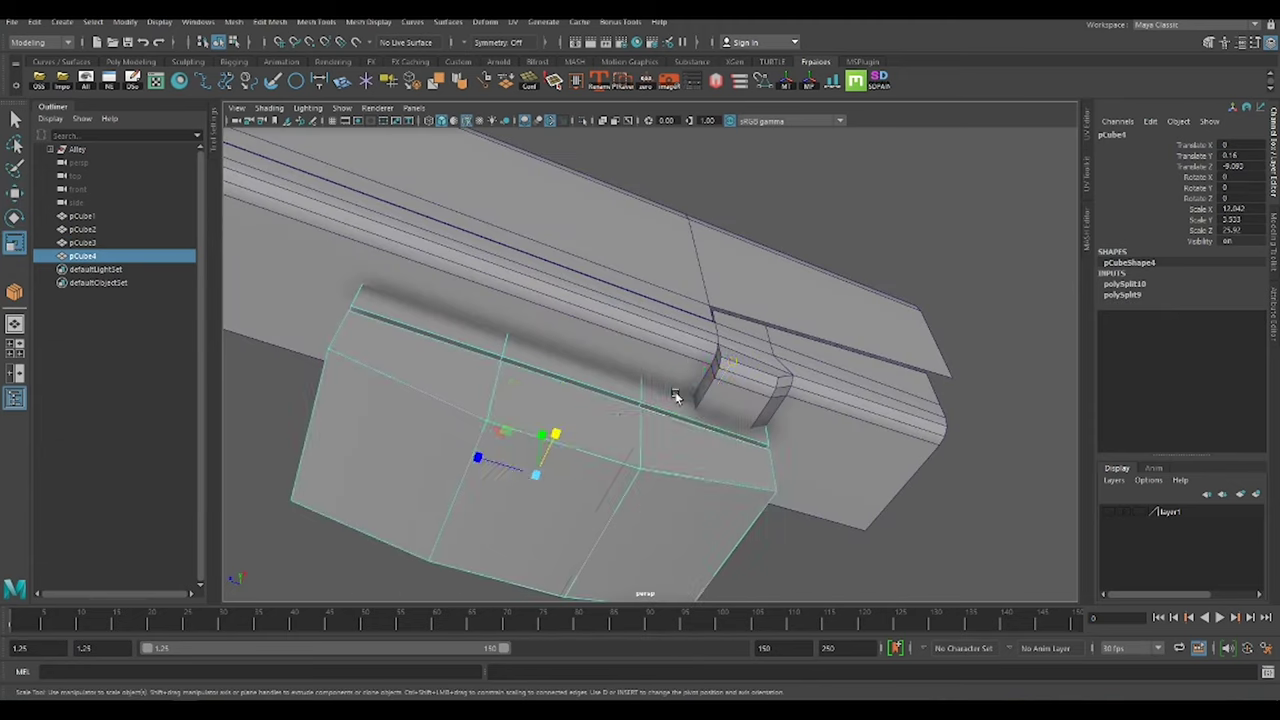
Combine the two mount blocks into one mesh and pull its top face up
right_click_drag(943, 355, 968, 408, "shift")
key("F11")
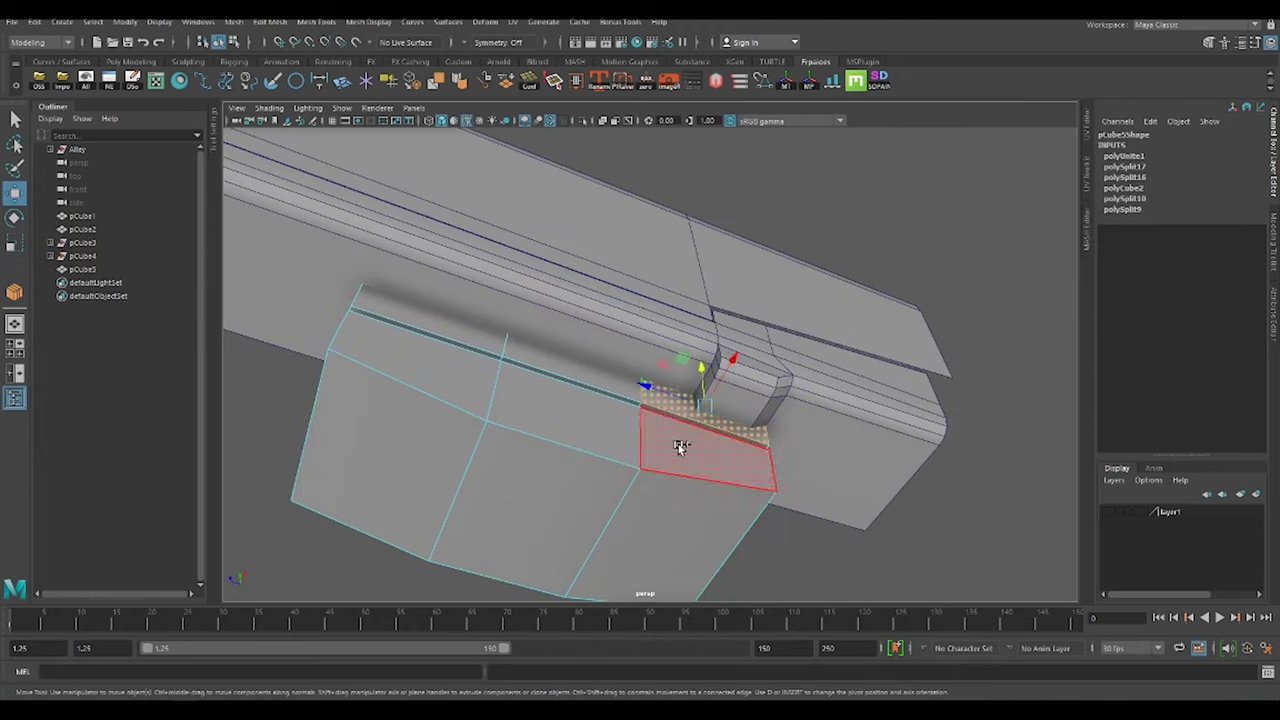
left_click(683, 443)
key("ctrl+e")
left_click_drag(735, 435, 752, 378)
mouse_move(725, 444)
left_mouse_down("alt")
mouse_move(850, 339)
mouse_move(692, 409)
mouse_move(786, 294)
mouse_move(677, 227)
left_mouse_up("alt")
Delete the front faces of the extruded mount block
left_click(589, 363)
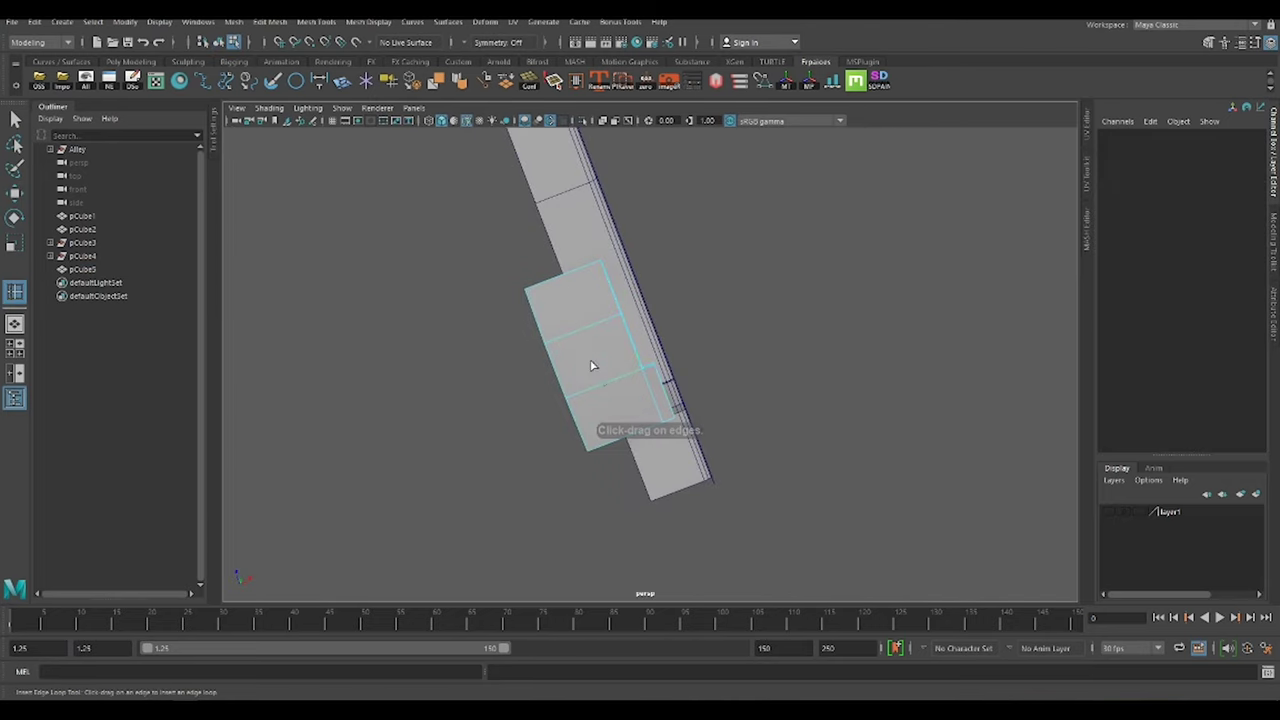
mouse_move(589, 363)
left_mouse_down("alt")
mouse_move(814, 508)
mouse_move(612, 410)
left_mouse_up("alt")
left_click(612, 410)
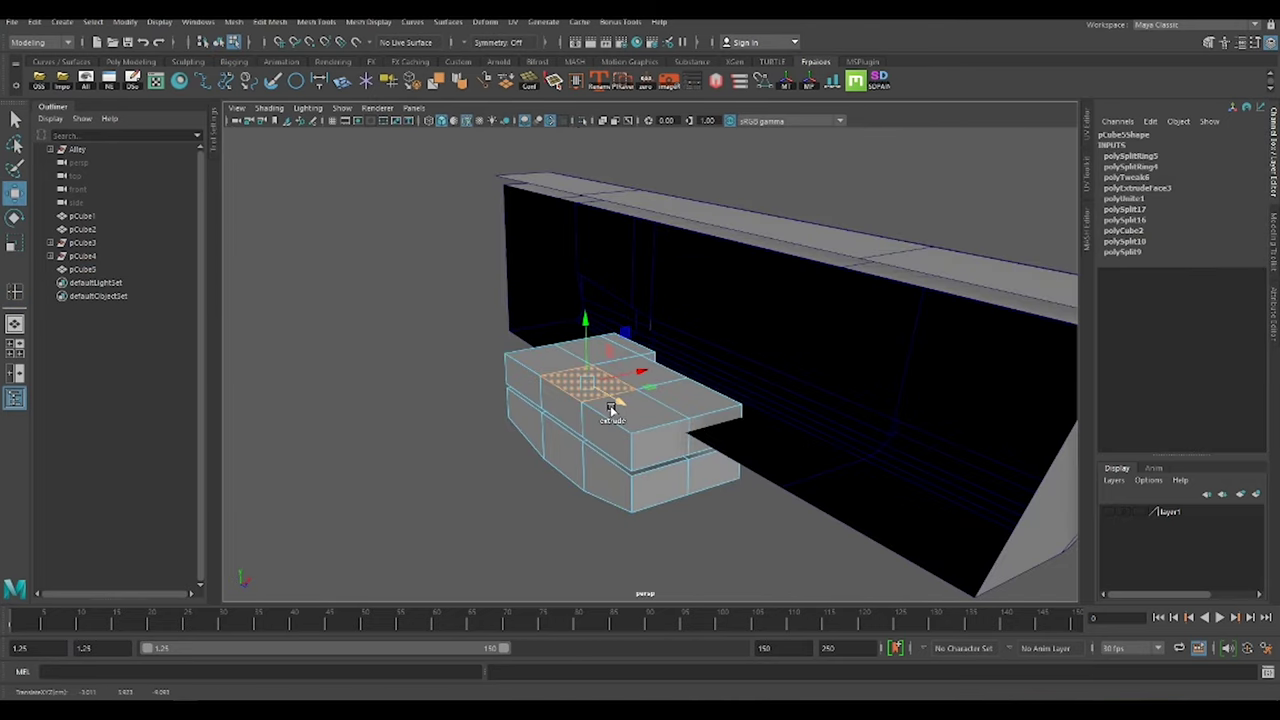
left_click(676, 487, "shift")
left_click(651, 490)
key("Delete")
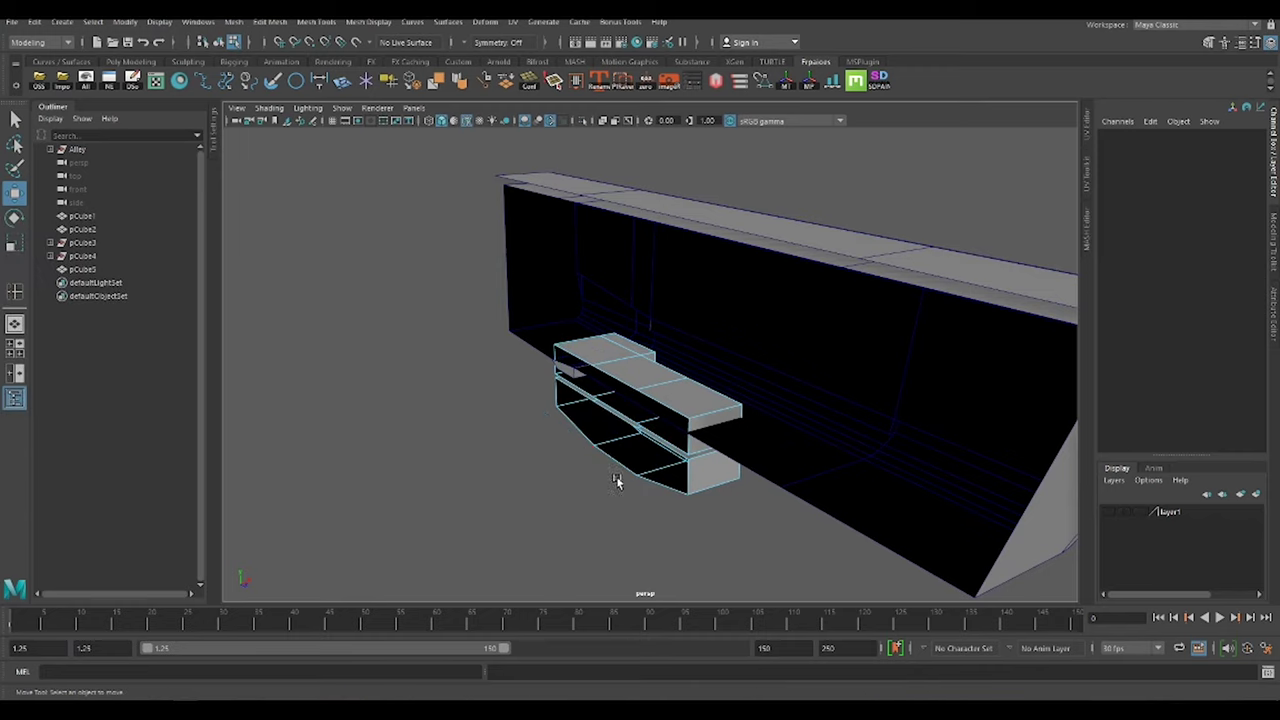
Save the scene as securityCam.ma and select pCube2
mouse_move(616, 476)
left_mouse_down("alt")
mouse_move(771, 263)
mouse_move(700, 365)
left_mouse_up("alt")
mouse_move(673, 320)
left_mouse_down("alt")
mouse_move(600, 300)
mouse_move(520, 330)
left_mouse_up("alt")
key("ctrl+s")
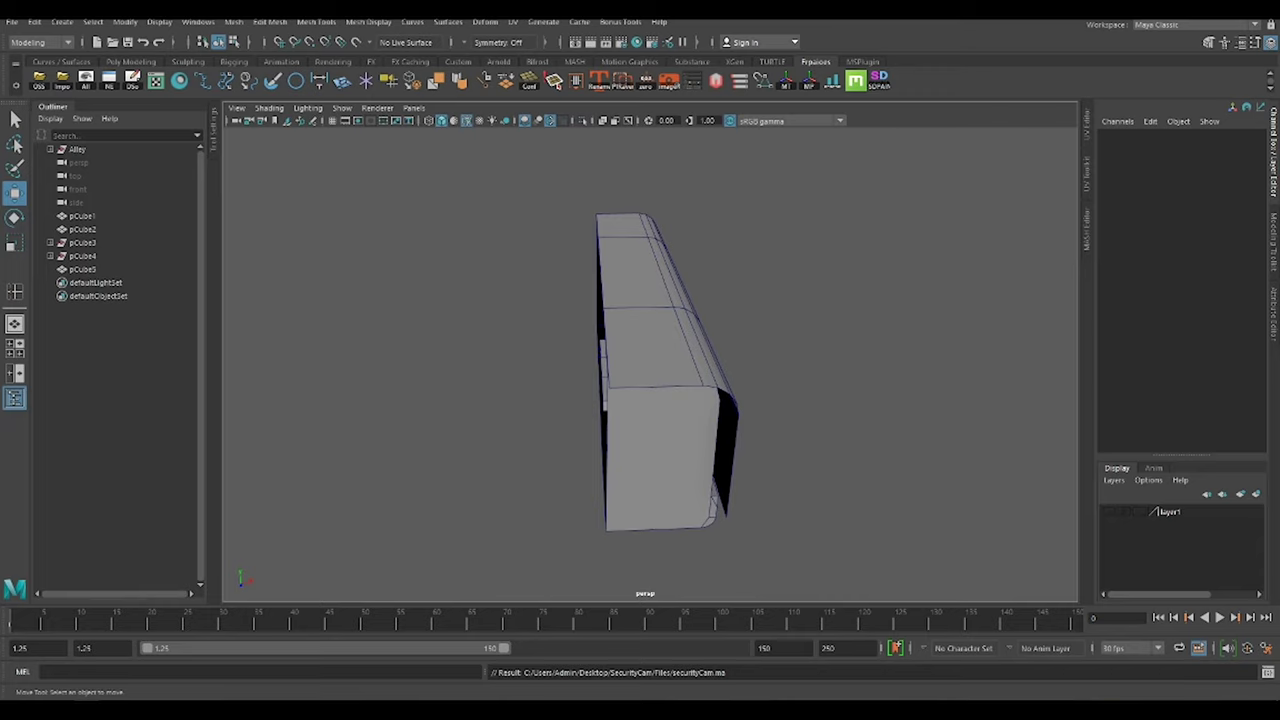
mouse_move(680, 380)
left_mouse_down("alt")
mouse_move(751, 420)
mouse_move(723, 409)
mouse_move(618, 200)
left_mouse_up("alt")
left_click(723, 409)
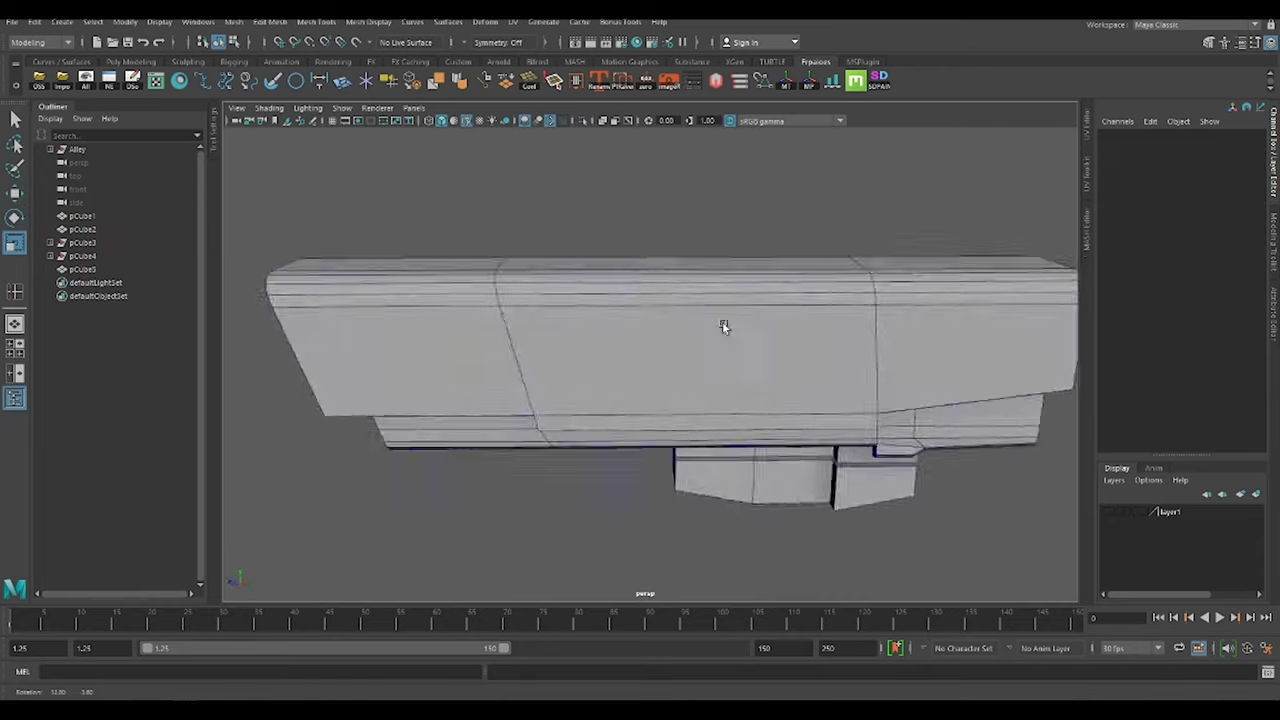
Scale a sideways cylinder joint to 6.313 and position it under the mount blocks
left_click(774, 258)
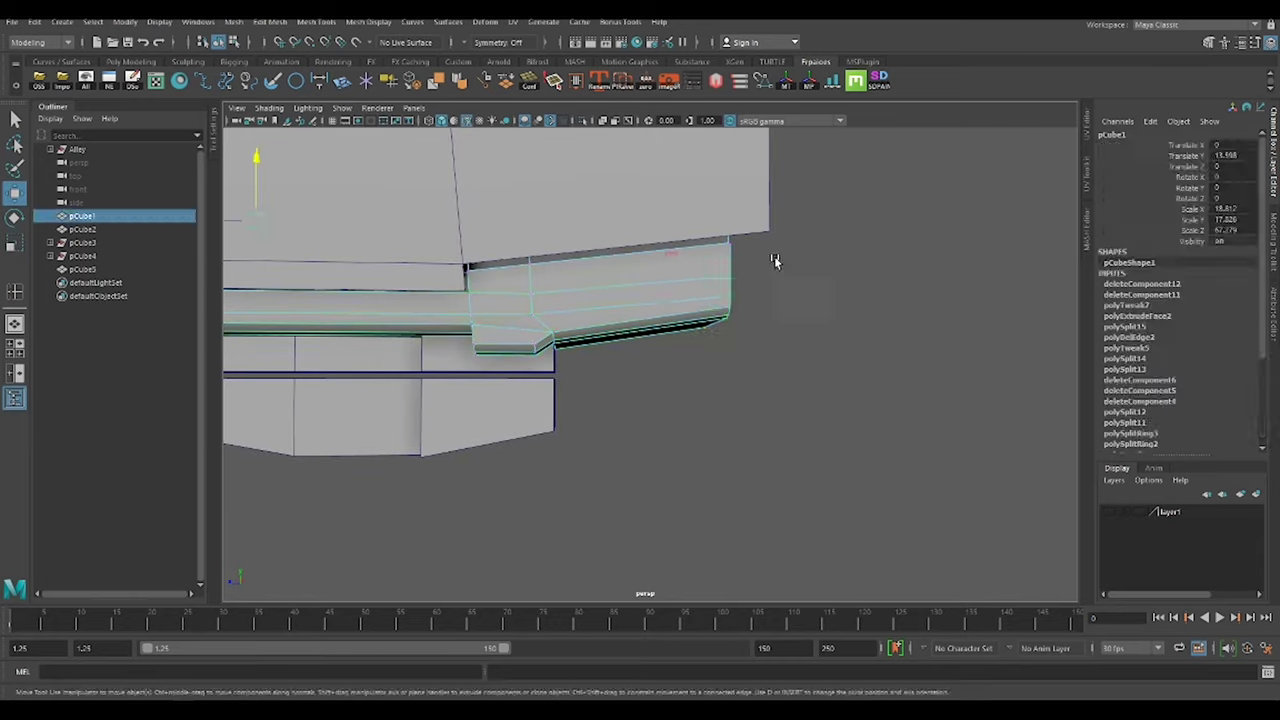
mouse_move(774, 258)
left_mouse_down("alt")
mouse_move(643, 417)
mouse_move(720, 351)
left_mouse_up("alt")
left_click(641, 221)
right_click_drag(641, 221, 680, 240, "shift")
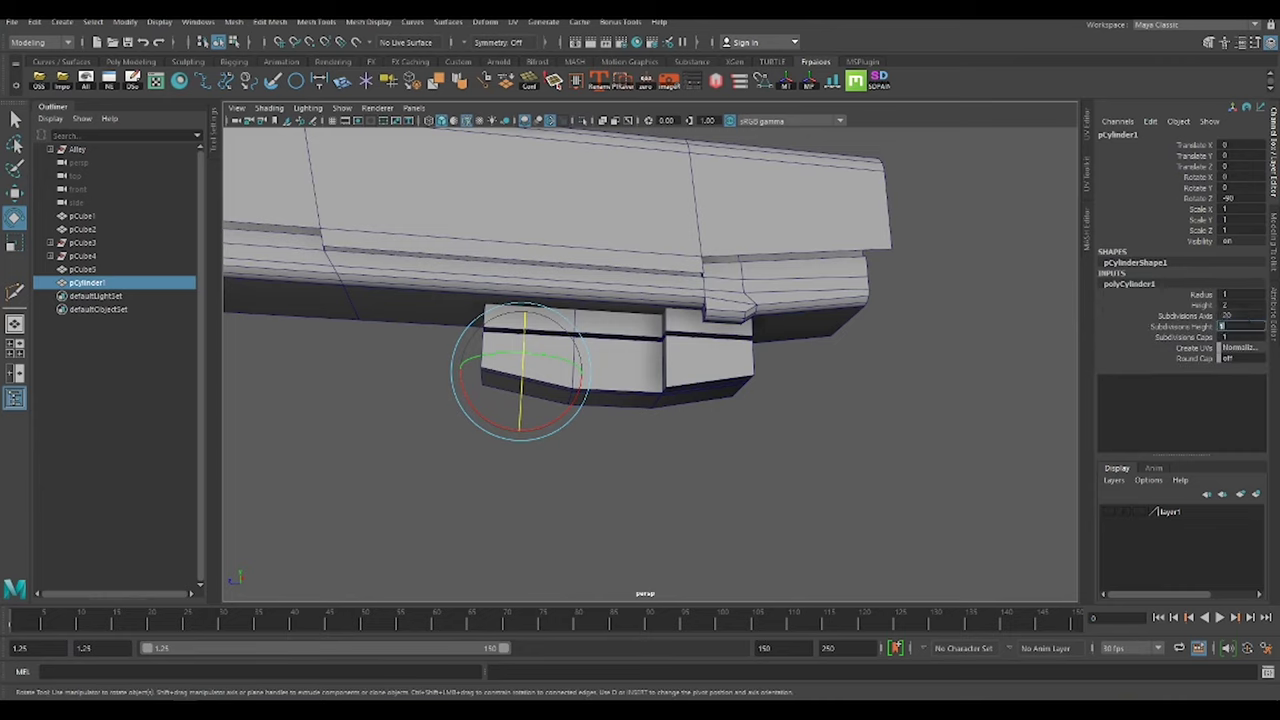
key("r")
middle_click_drag(559, 388, 605, 355)
middle_click_drag(484, 374, 500, 300)
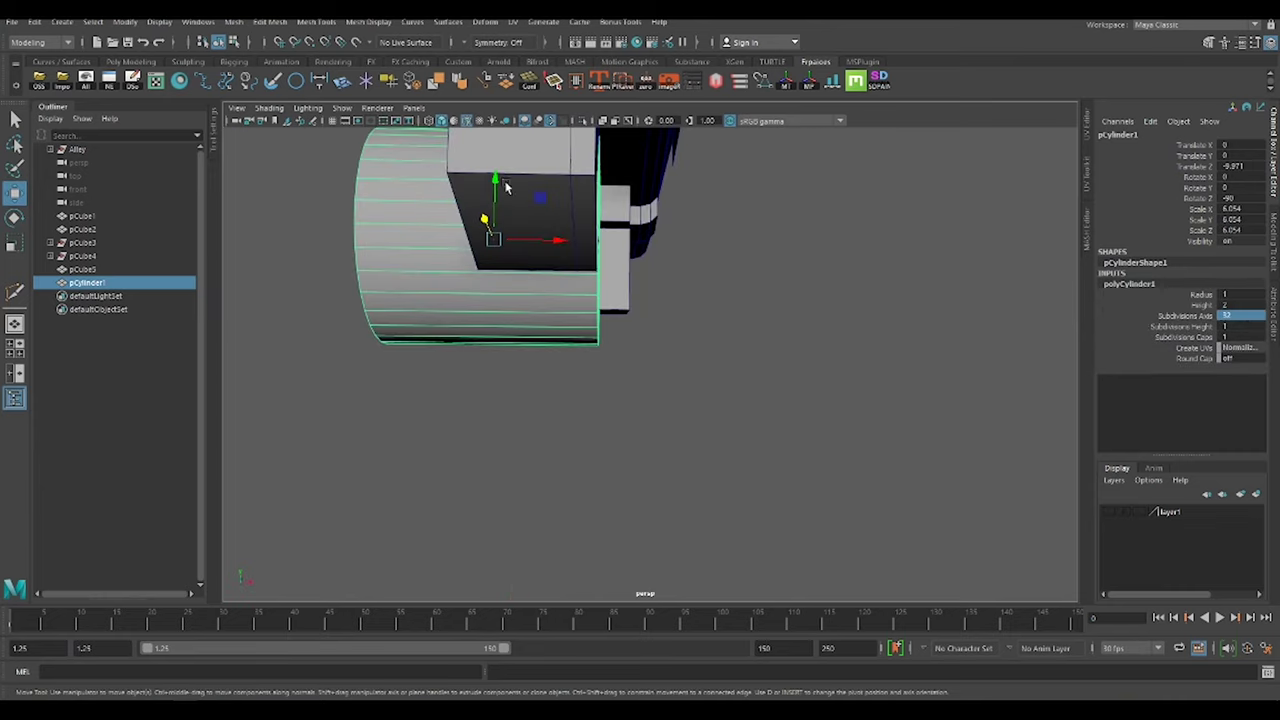
left_click_drag(500, 300, 537, 380, "alt")
key("r")
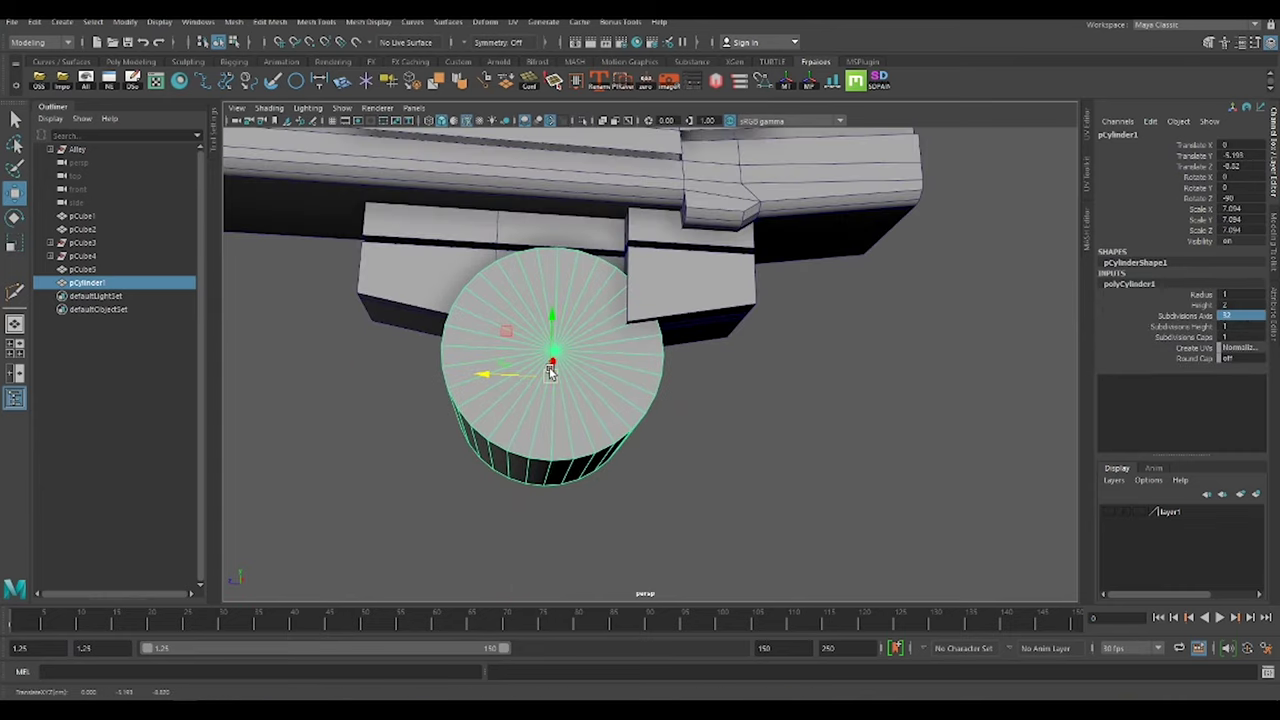
middle_click_drag(537, 380, 510, 380)
Duplicate the joint cylinder and lower the copy into a vertical pole
left_click_drag(600, 420, 793, 445, "alt")
left_click_drag(753, 405, 646, 457, "alt")
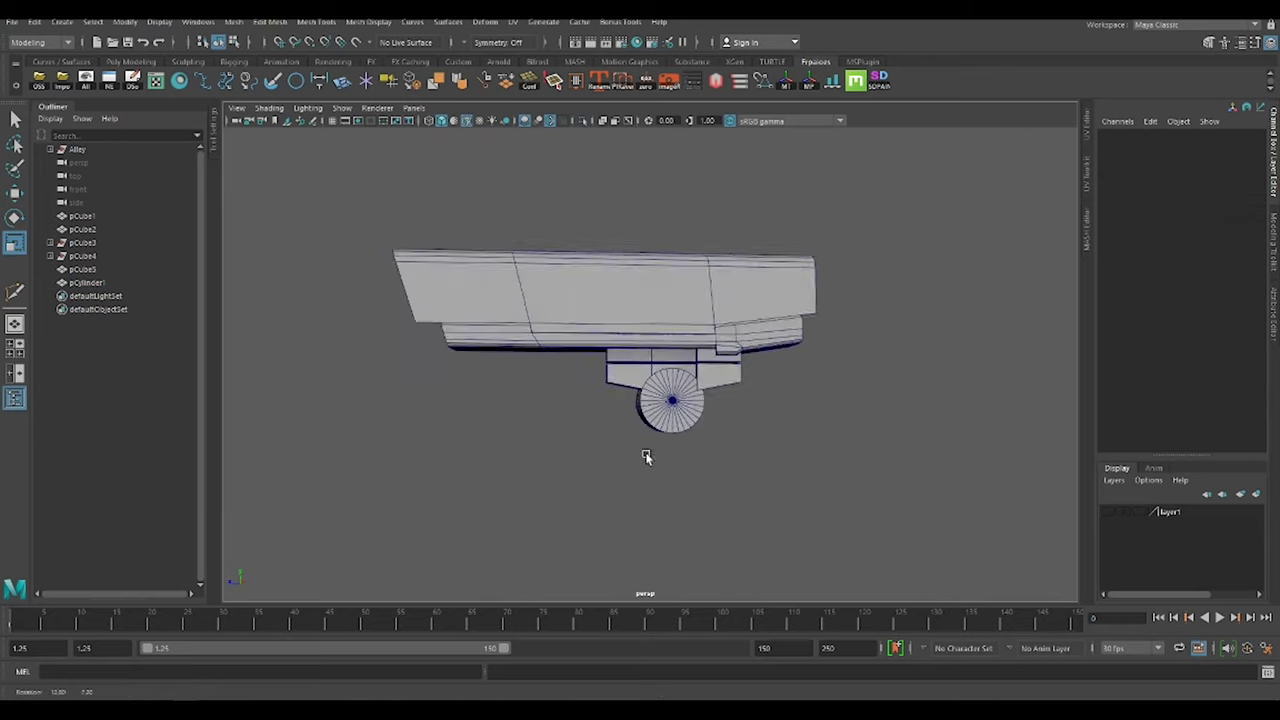
key("ctrl+d")
key("w")
left_click_drag(677, 323, 820, 371, "alt")
left_click_drag(692, 390, 690, 425)
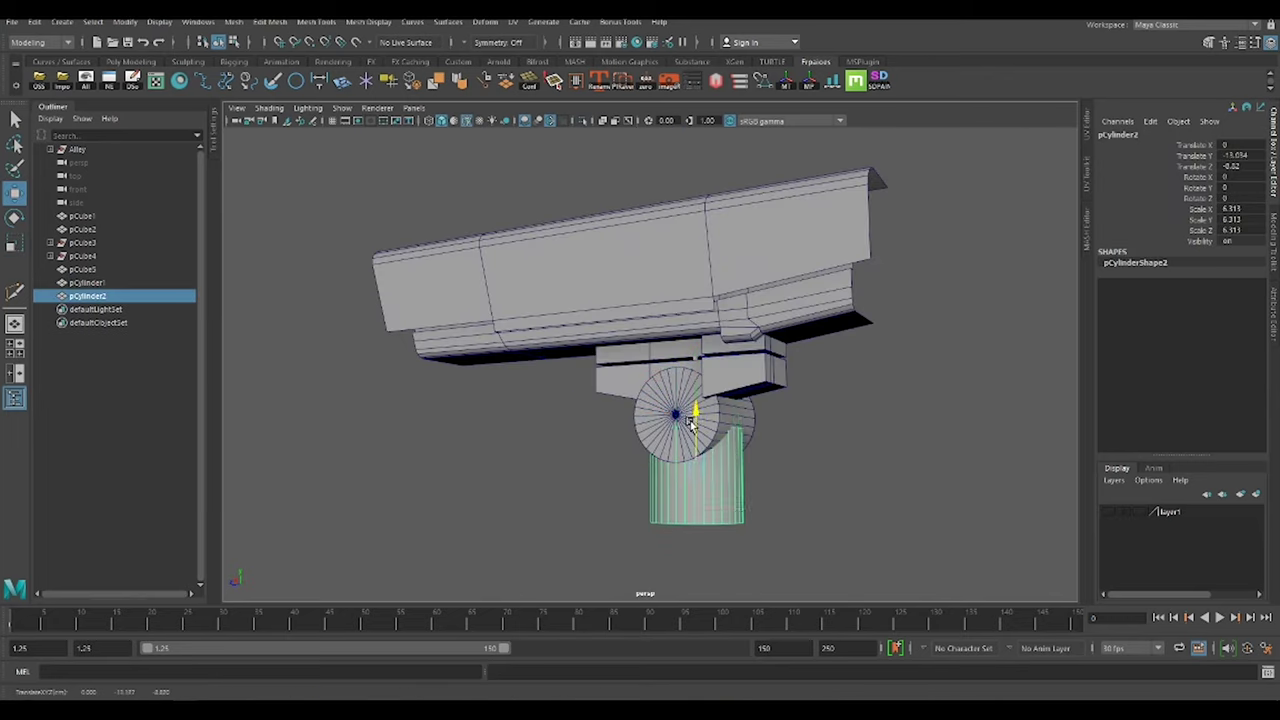
key("F9")
left_click_drag(835, 445, 705, 420)
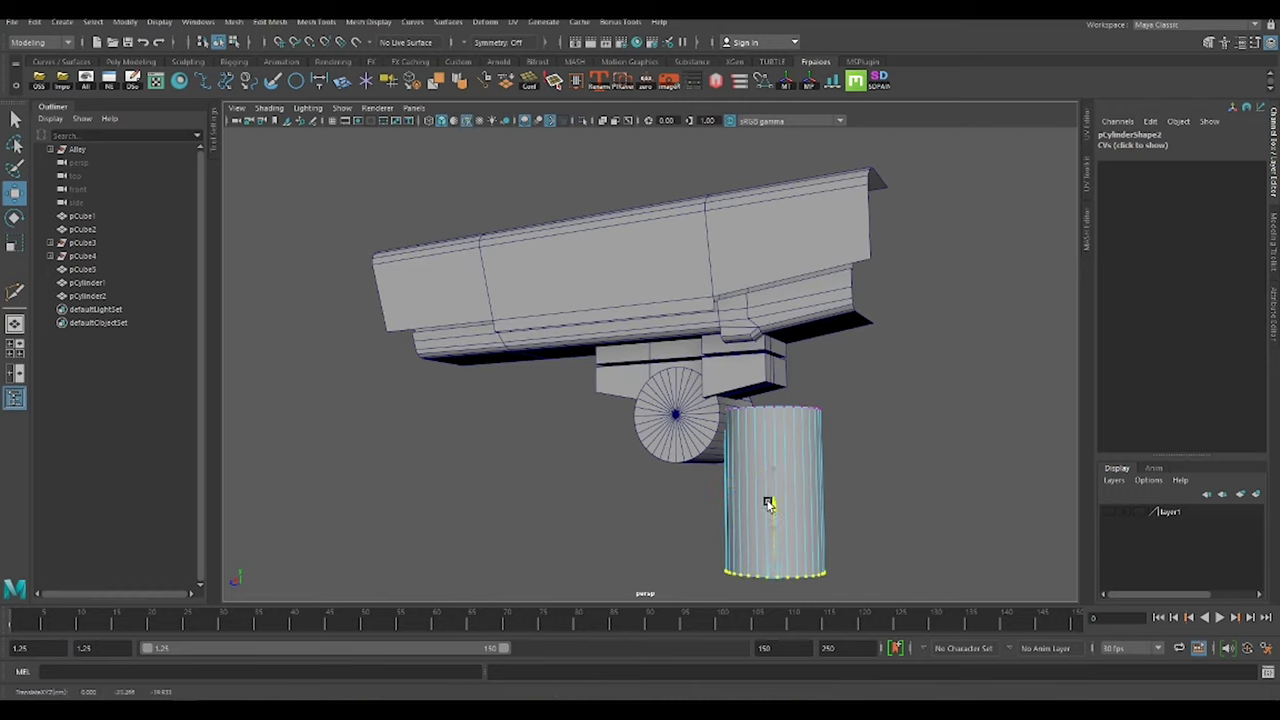
key("F8")
mouse_move(768, 503)
left_mouse_down("alt")
mouse_move(871, 463)
mouse_move(814, 443)
left_mouse_up("alt")
Create a new box, pCube6, and scale it up to about 12.7
left_click(690, 375)
key("ctrl+d")
mouse_move(771, 363)
left_mouse_down("alt")
mouse_move(649, 316)
mouse_move(614, 351)
mouse_move(624, 367)
mouse_move(903, 334)
mouse_move(769, 423)
mouse_move(748, 355)
mouse_move(623, 318)
mouse_move(694, 303)
left_mouse_up("alt")
key("r")
Extrude the cube's front face and inset it to leave a frame border
key("f")
key("F10")
right_click(623, 318, "shift")
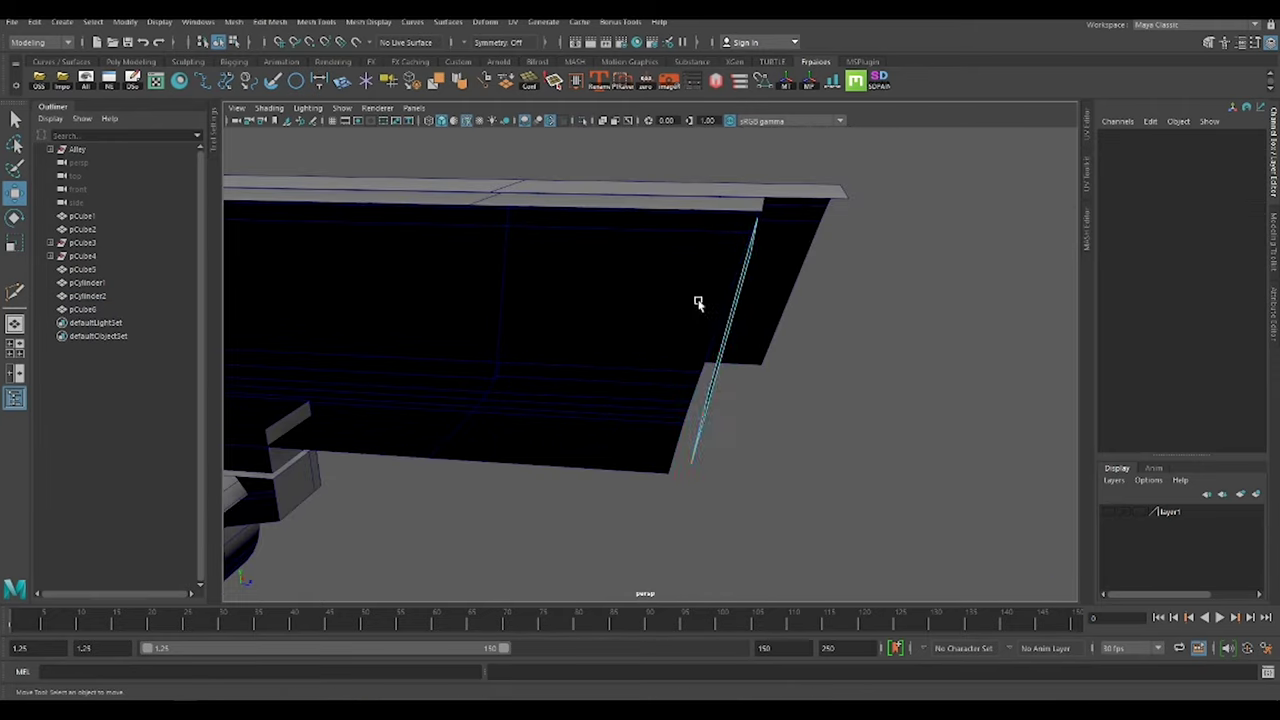
key("F8")
right_click(732, 355, "shift")
mouse_move(874, 337)
left_mouse_down("alt")
mouse_move(732, 355)
mouse_move(829, 343)
mouse_move(766, 354)
mouse_move(671, 340)
left_mouse_up("alt")
key("w")
left_click(671, 340)
right_click(728, 357, "shift")
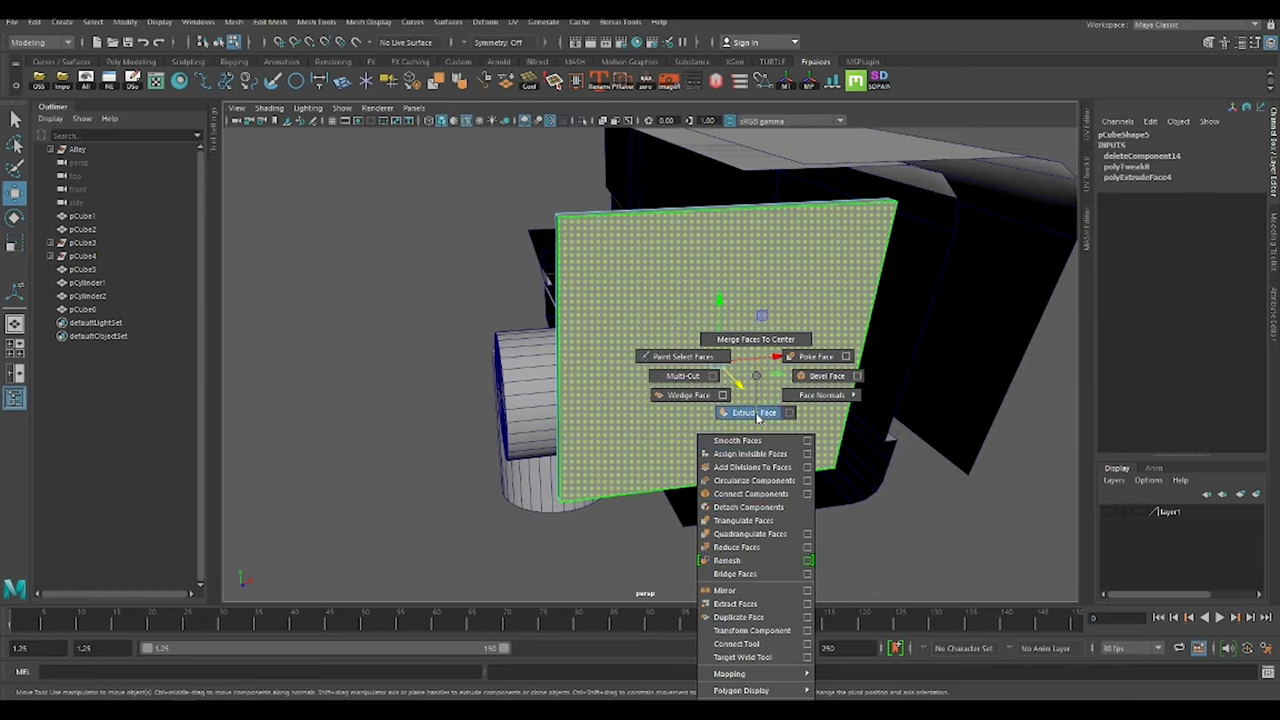
left_click(737, 414)
left_click_drag(735, 391, 713, 357)
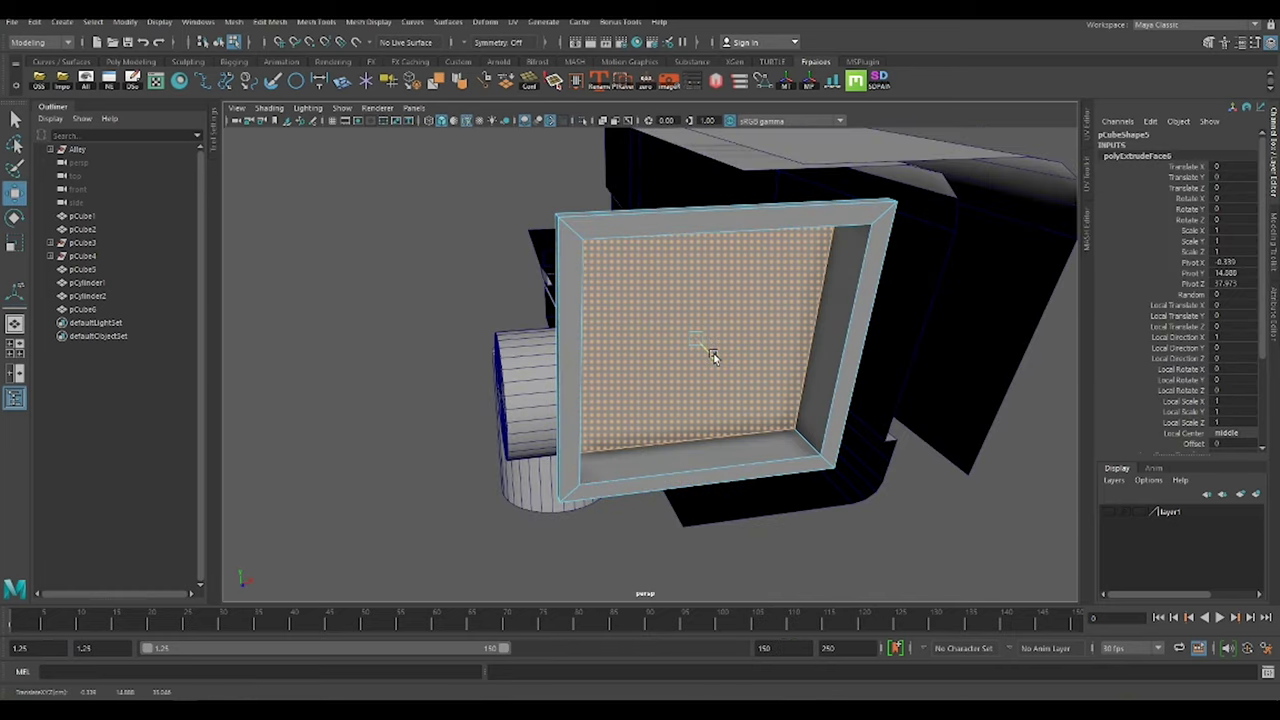
Place the new lens cylinder, pCylinder3, in front of the frame
left_click_drag(816, 484, 850, 468, "alt")
key("ctrl+d")
mouse_move(520, 430)
left_mouse_down()
mouse_move(757, 569)
mouse_move(676, 395)
mouse_move(737, 393)
left_mouse_up()
key("e")
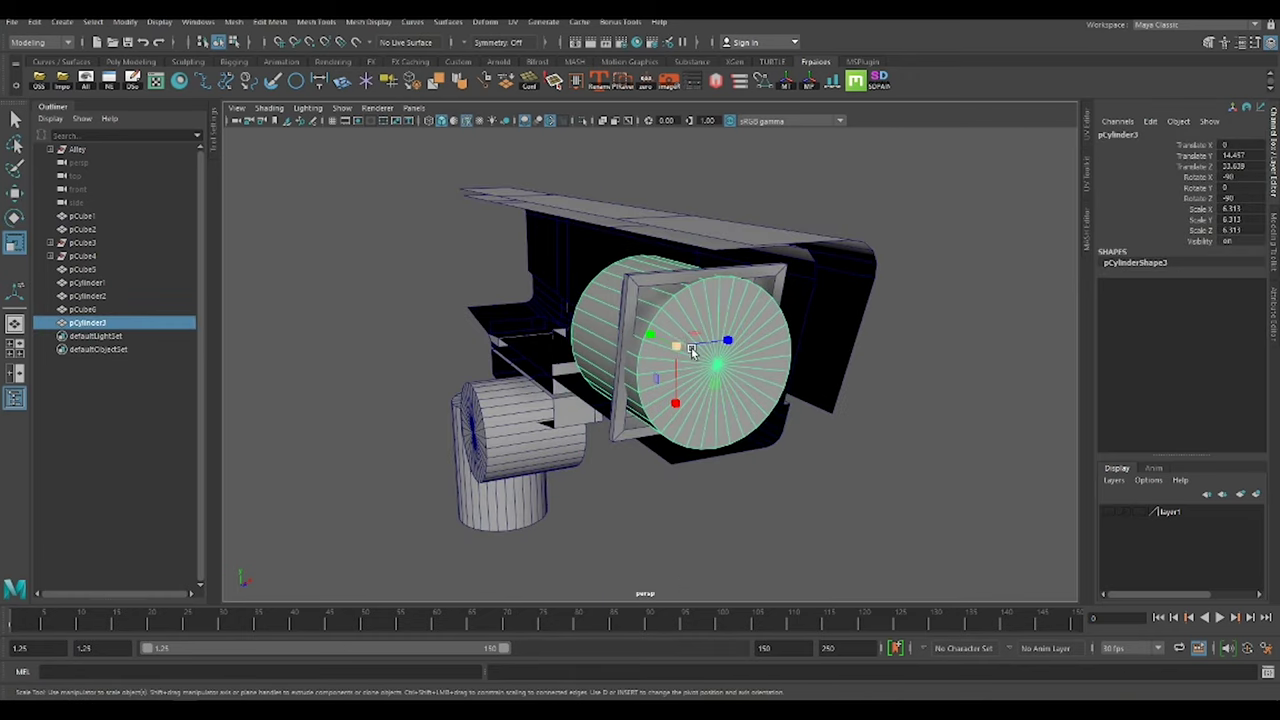
Bevel the front frame's edge loop to round its corners
mouse_move(684, 325)
left_mouse_down("alt")
mouse_move(755, 290)
mouse_move(630, 282)
left_mouse_up("alt")
left_click(741, 303)
right_click_drag(538, 358, 538, 319)
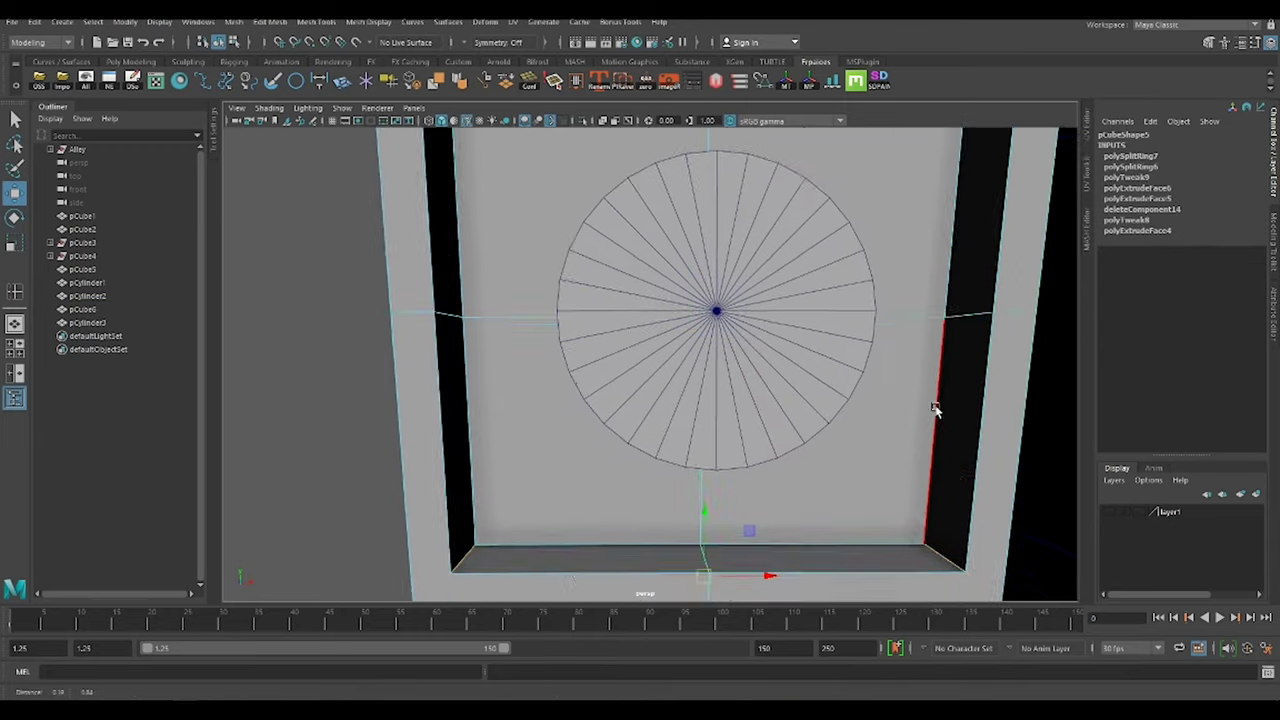
double_click(934, 408)
right_click_drag(443, 160, 471, 406, "shift")
left_click_drag(560, 300, 660, 325, "alt")
scroll(660, 325, "up", 5)
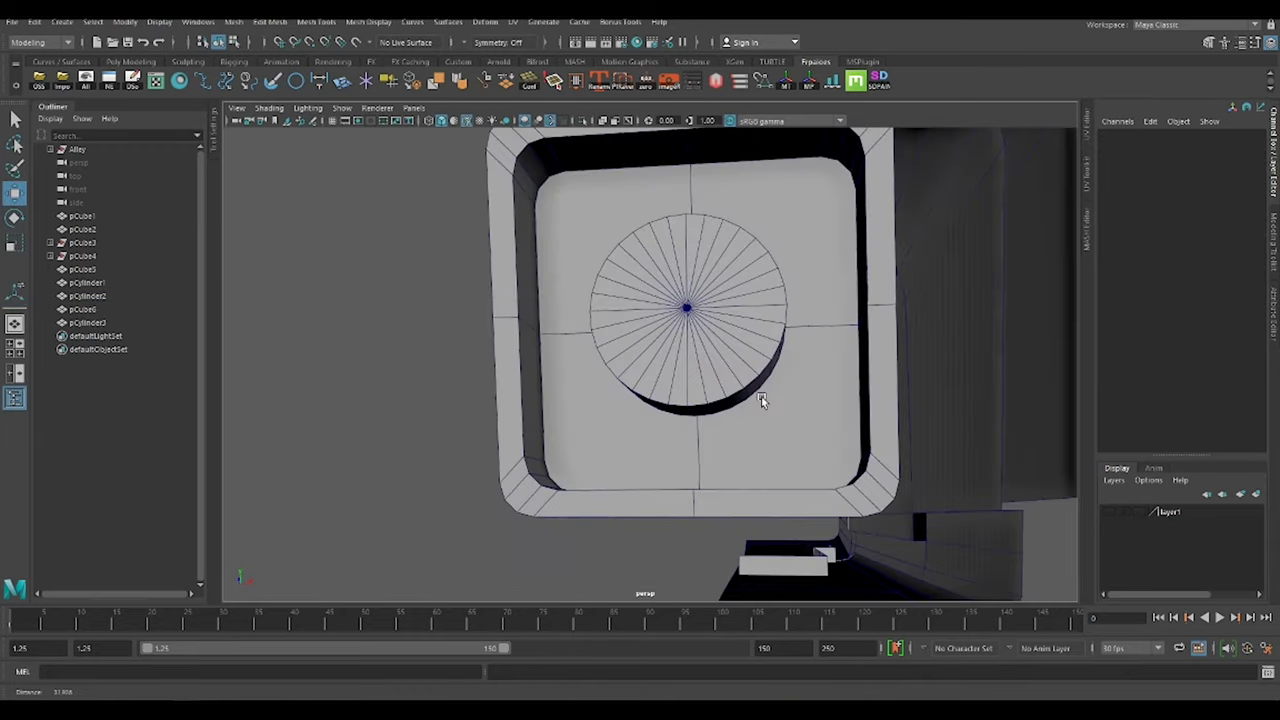
Extrude the lens cylinder's cap and rim faces, pulling the rim outward into a ring
left_click(785, 368)
key("w")
mouse_move(763, 397)
left_mouse_down("alt")
mouse_move(785, 368)
mouse_move(986, 514)
left_mouse_up("alt")
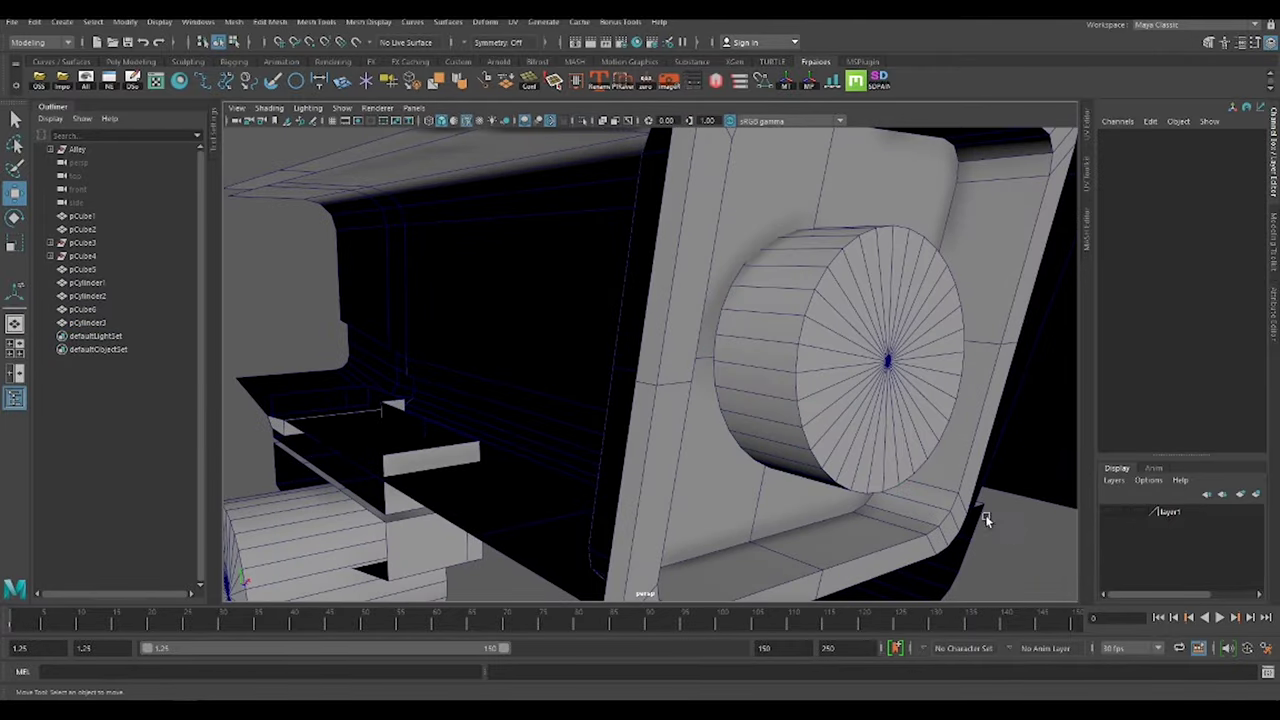
right_click_drag(986, 514, 740, 278, "shift")
mouse_move(740, 268)
left_mouse_down("alt")
mouse_move(771, 366)
mouse_move(957, 518)
left_mouse_up("alt")
key("ctrl+e")
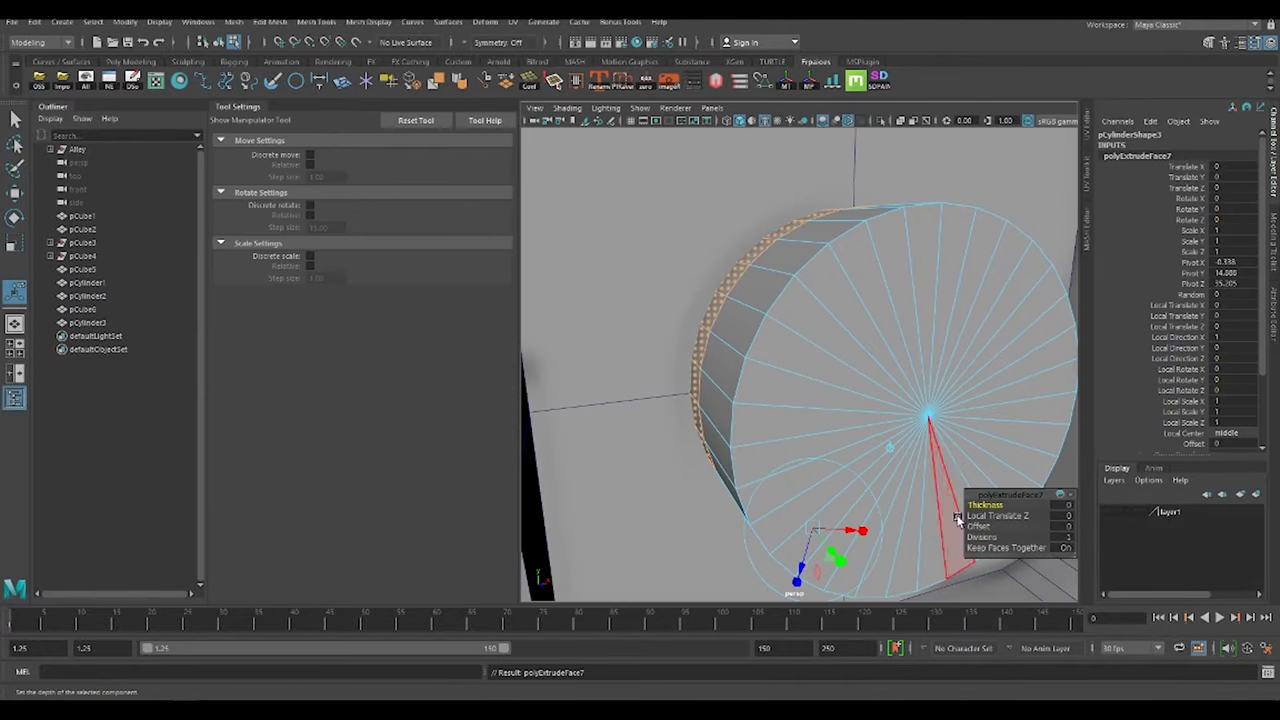
right_click_drag(683, 313, 706, 349, "shift")
left_click(690, 310, "ctrl")
key("w")
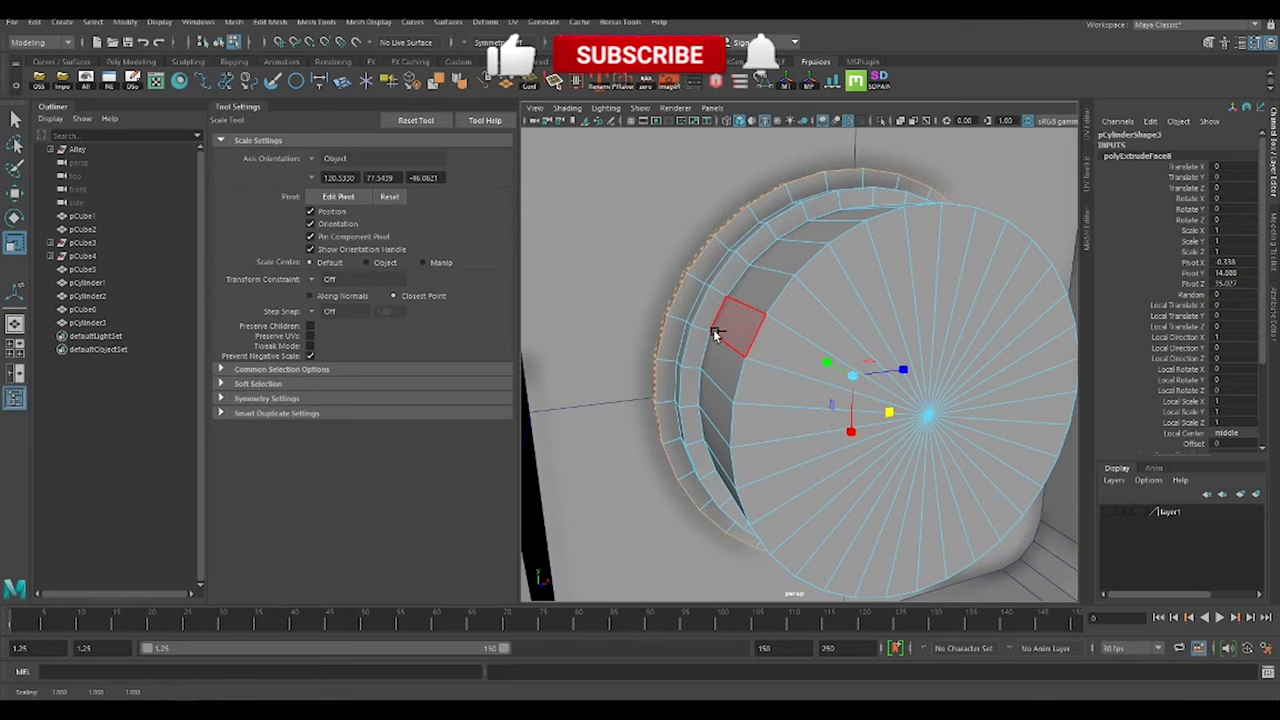
key("ctrl+e")
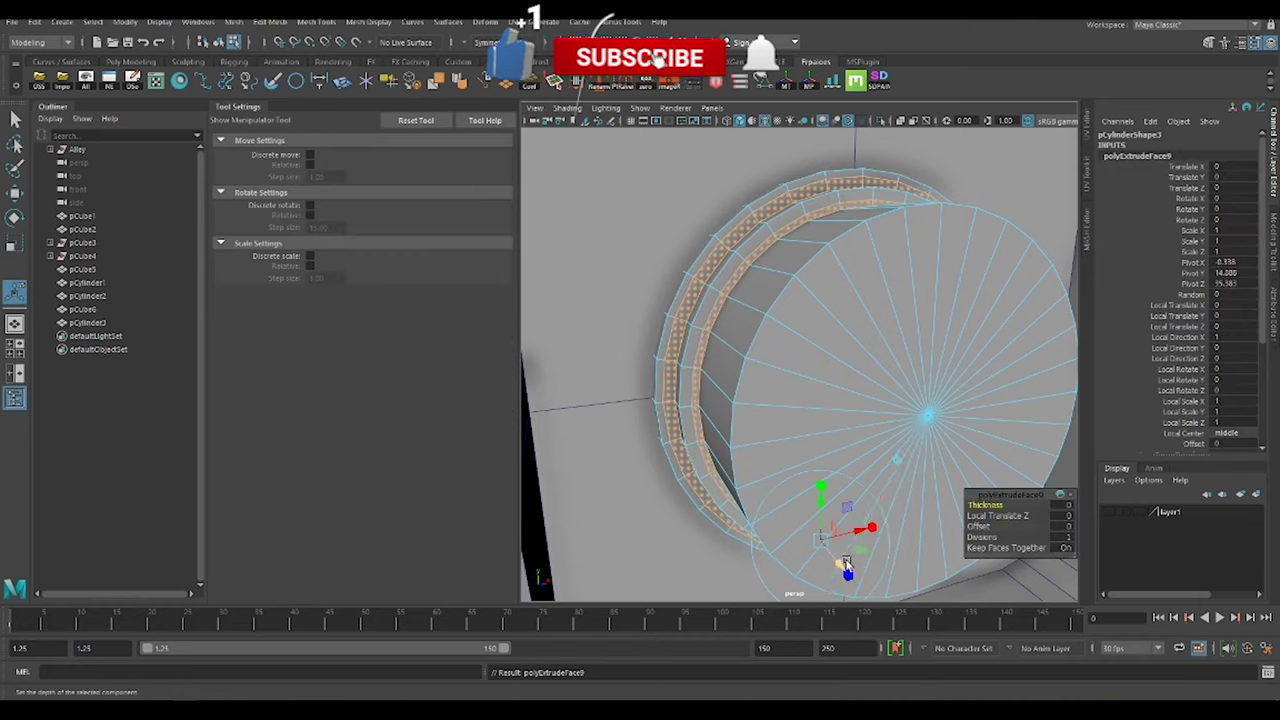
key("F8")
left_click_drag(697, 291, 818, 296, "alt")
Extrude and inset the cylinder's cap face to deepen the lens barrel
mouse_move(818, 296)
right_mouse_down("shift")
mouse_move(768, 313)
mouse_move(815, 333)
right_mouse_up("shift")
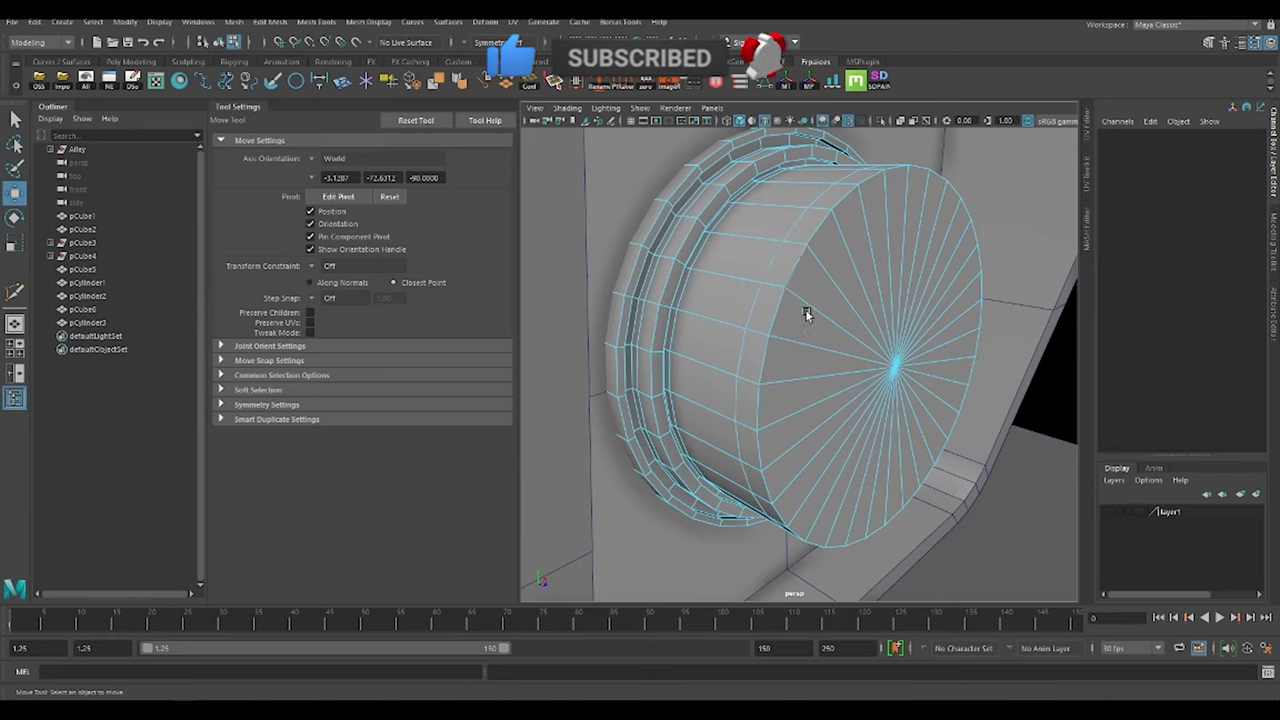
left_click(924, 368)
key("ctrl+e")
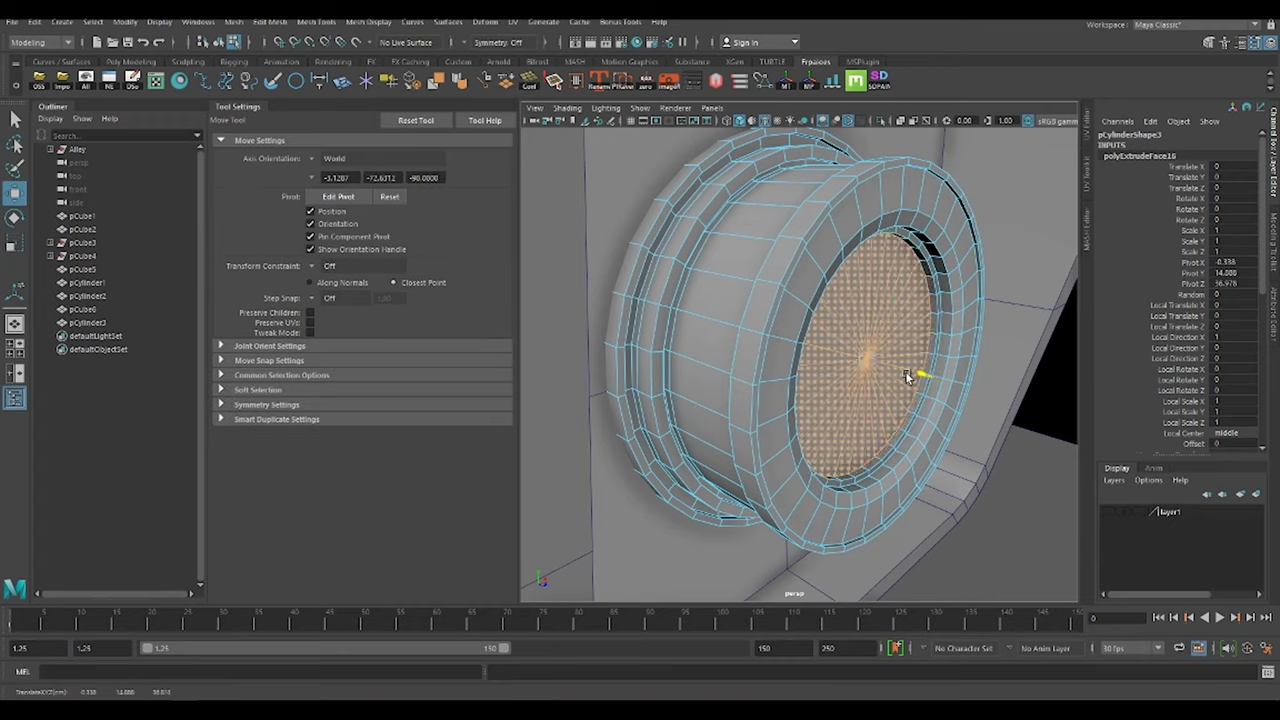
key("r")
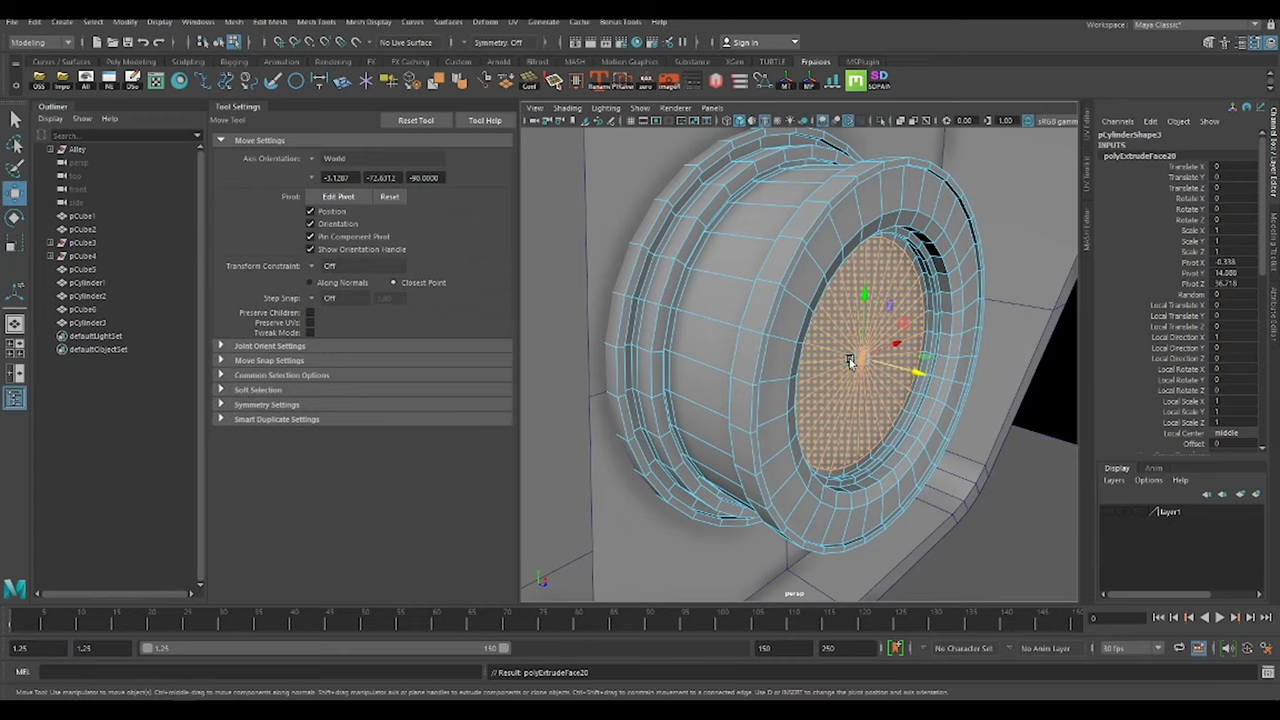
mouse_move(852, 360)
left_mouse_down("alt")
mouse_move(866, 478)
mouse_move(900, 480)
left_mouse_up("alt")
key("r")
scroll(866, 478, "down", 3)
scroll(900, 480, "down", 3)
Select the lens sphere and assign a new dark Blinn material to the barrel
left_click(966, 517)
mouse_move(966, 517)
left_mouse_down("alt")
mouse_move(782, 469)
mouse_move(757, 371)
left_mouse_up("alt")
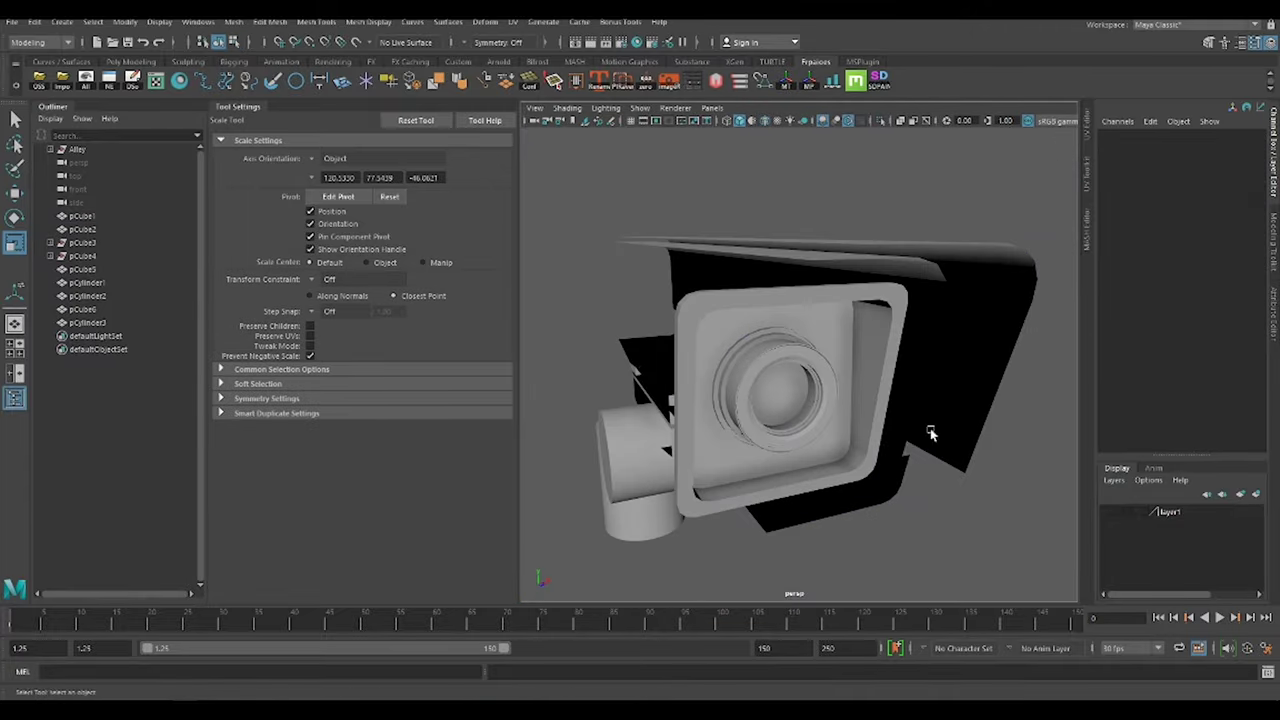
left_click(757, 371)
scroll(757, 371, "up", 3)
scroll(857, 400, "up", 3)
mouse_move(857, 400)
left_mouse_down("alt")
mouse_move(775, 418)
mouse_move(731, 389)
left_mouse_up("alt")
scroll(731, 389, "down", 5)
right_click_drag(805, 350, 857, 689)
scroll(754, 418, "up", 5)
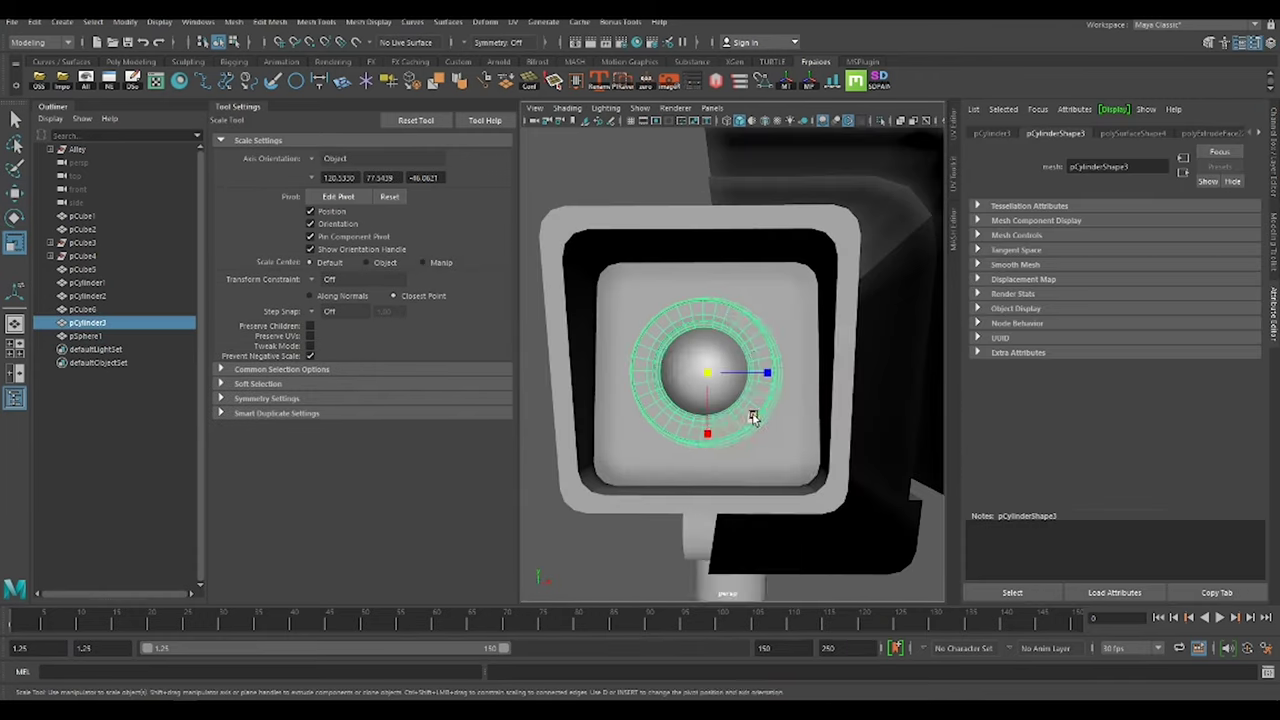
right_click_drag(754, 418, 1022, 318)
Set the lens sphere's blinn1 material colour to blue-grey
left_click_drag(766, 234, 1023, 288, "alt")
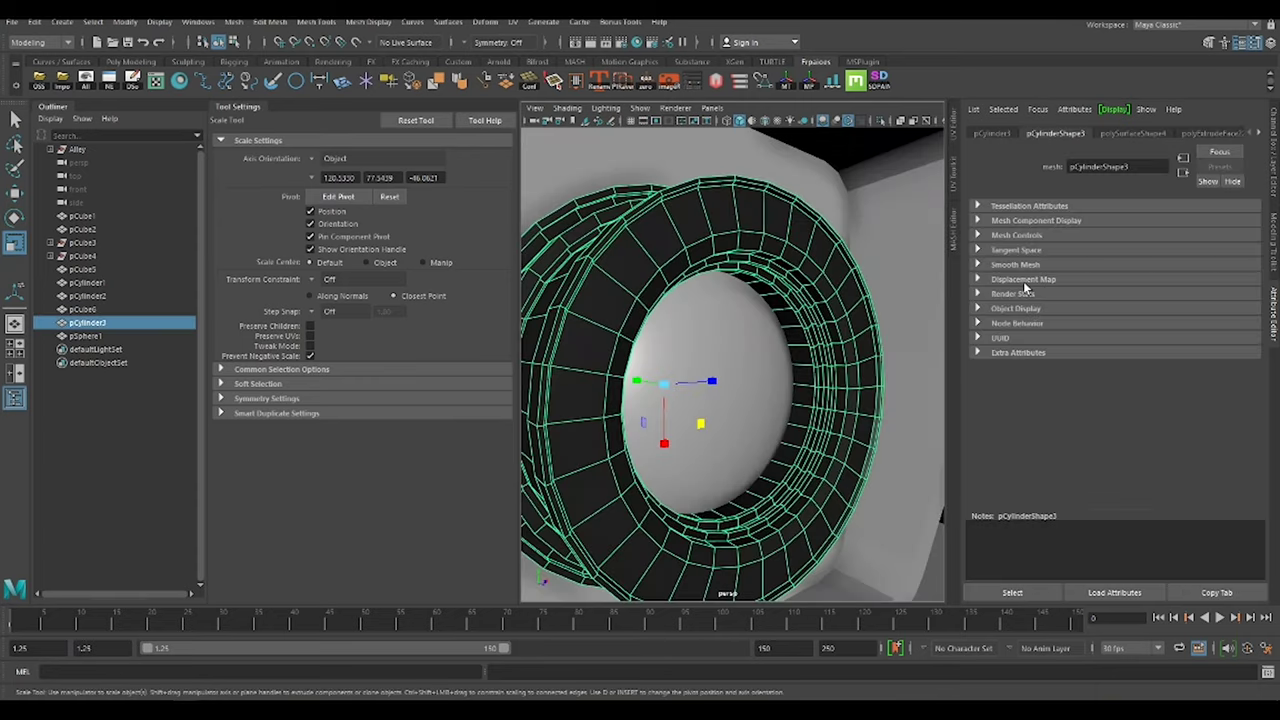
left_click(1110, 133)
scroll(727, 440, "down", 3)
left_click(727, 440)
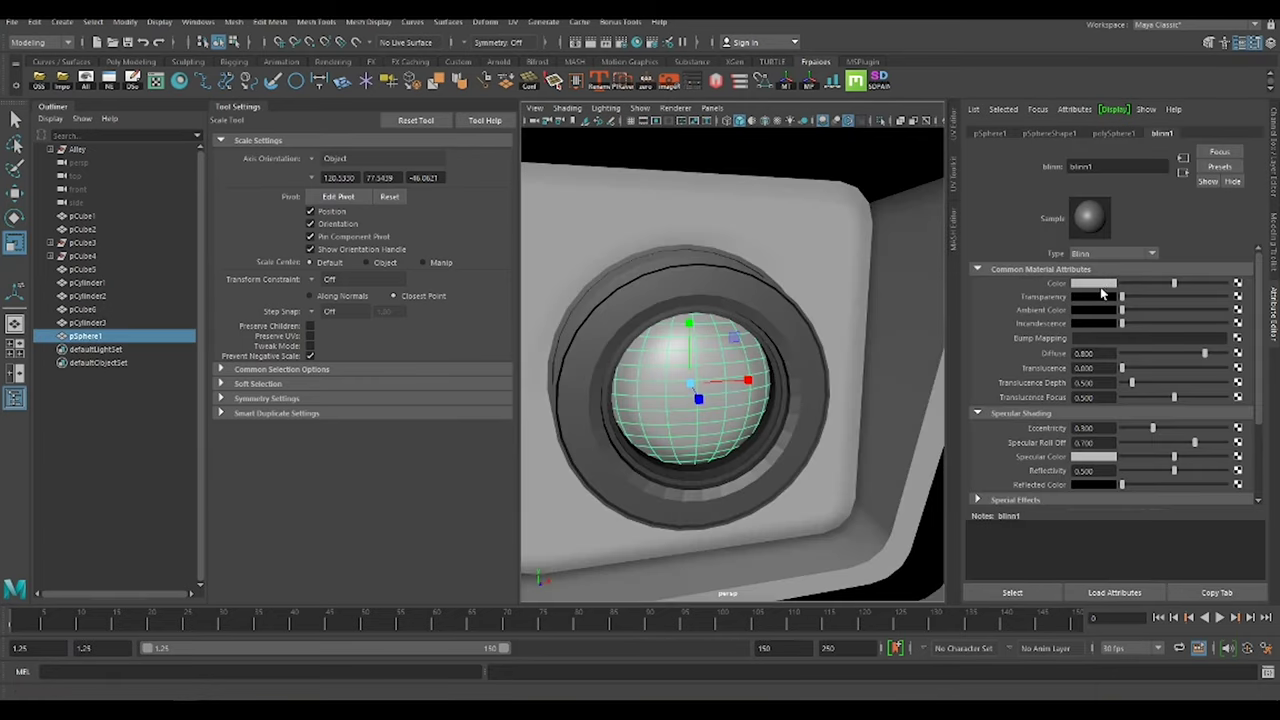
left_click(1103, 292)
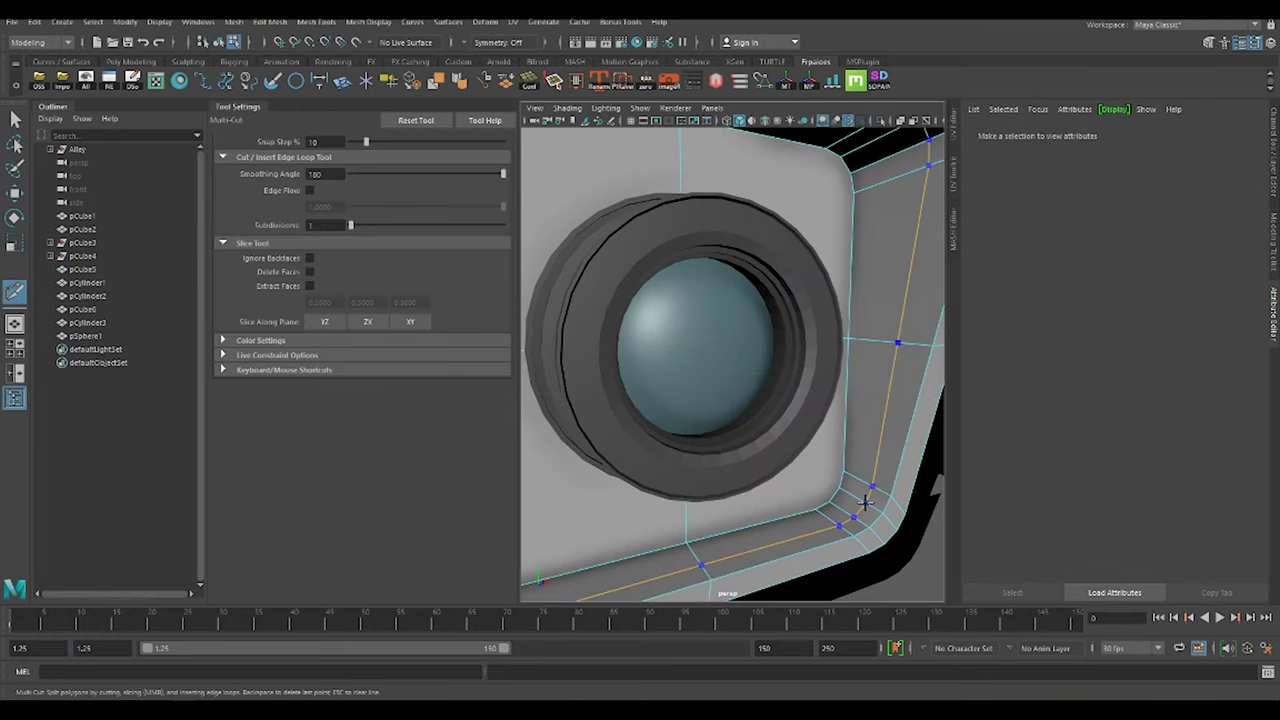
Extrude the bevel strip and upper plate faces of the front frame pCube6
key("ctrl+e")
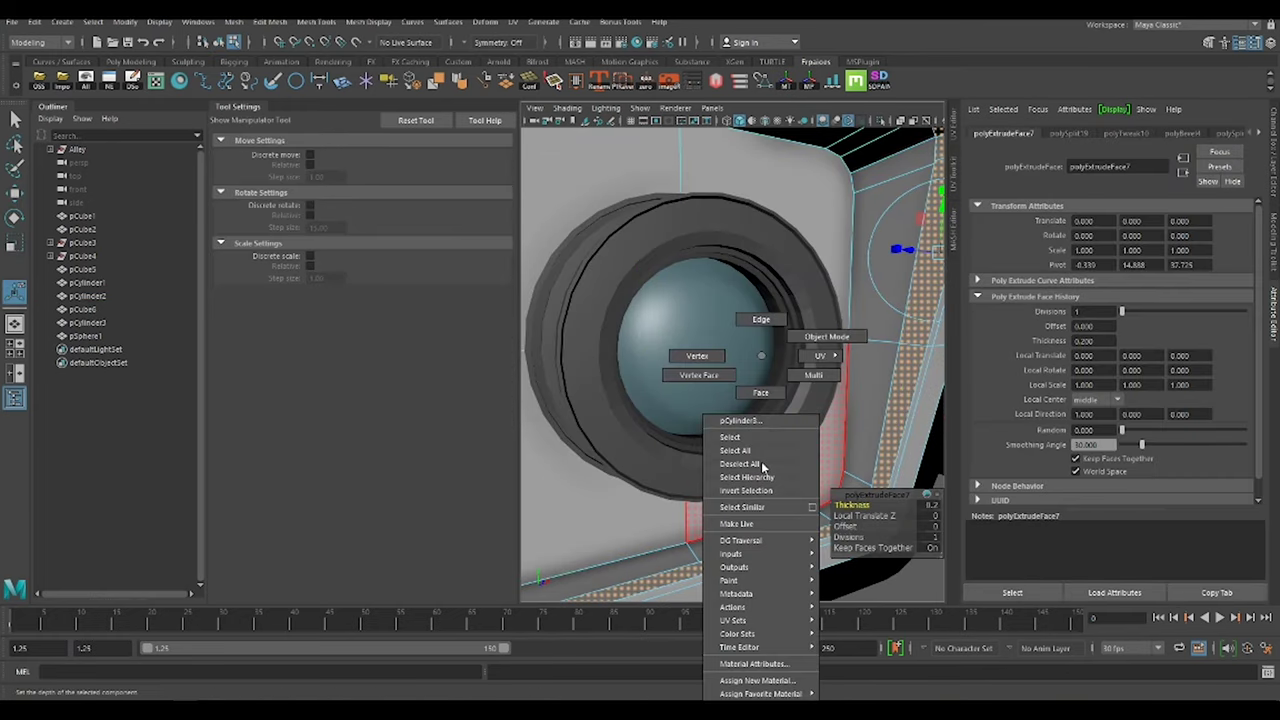
left_click(707, 210)
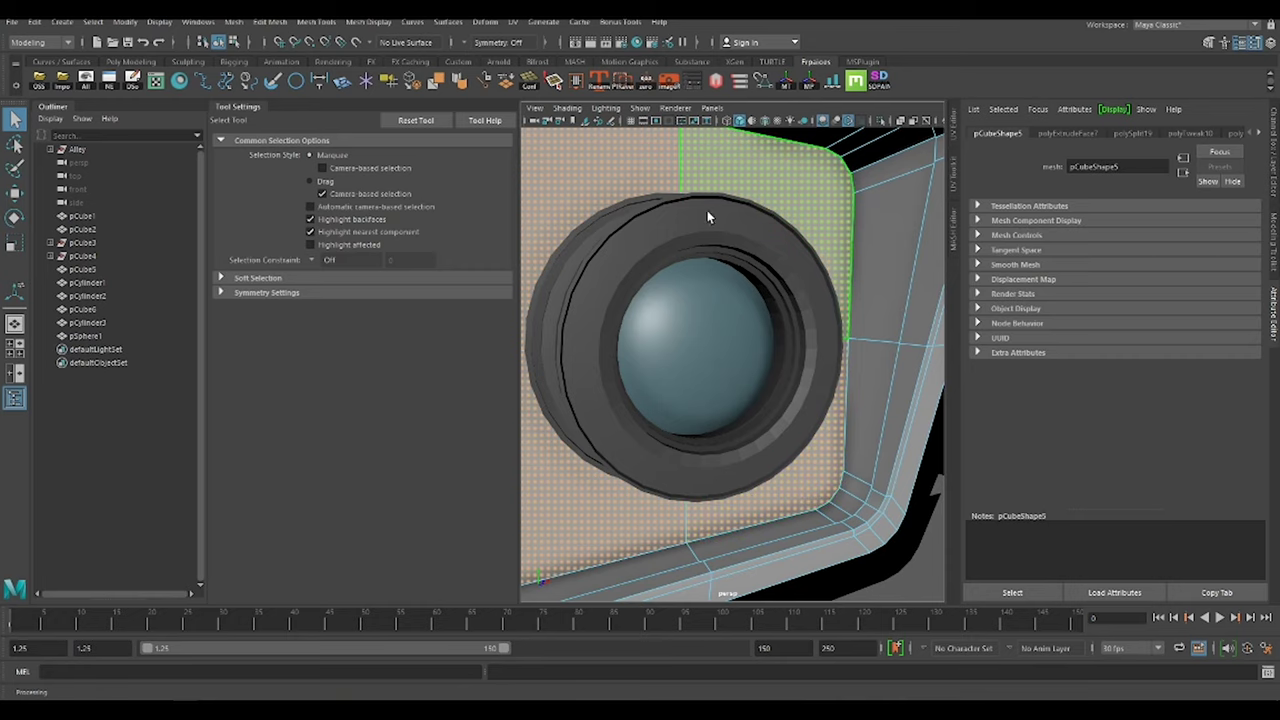
key("ctrl+e")
key("ctrl+e")
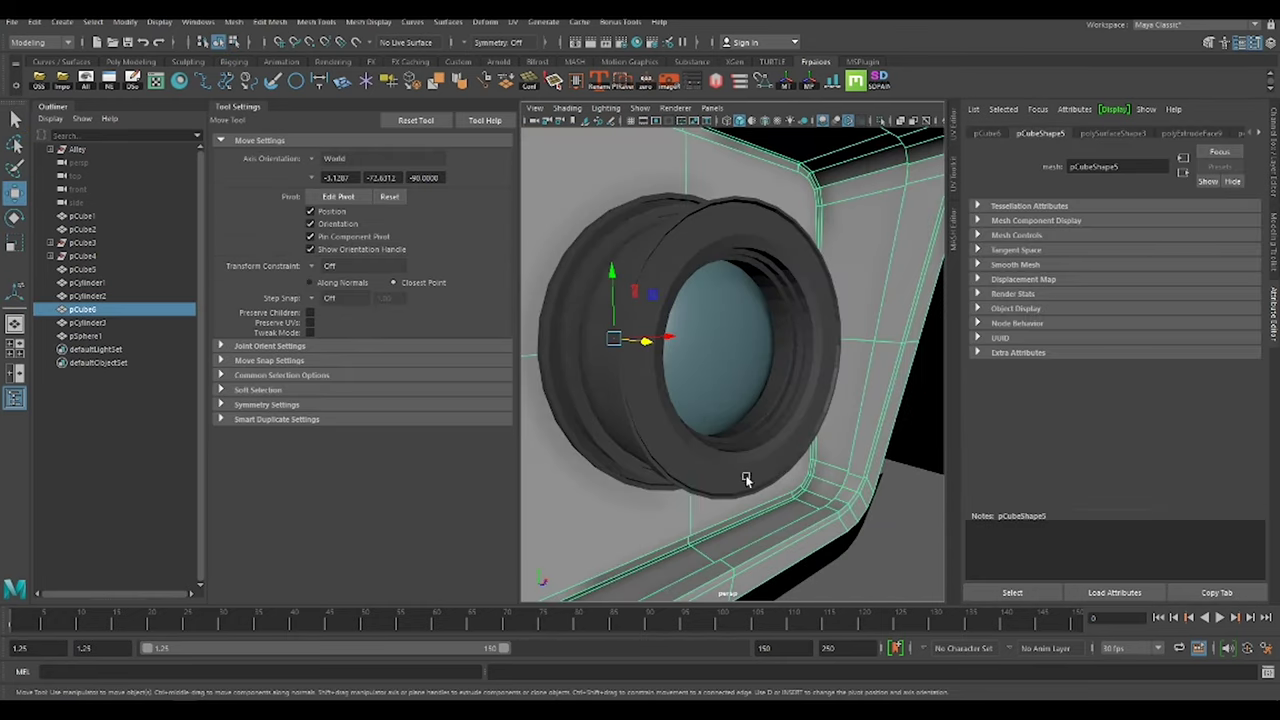
left_click_drag(709, 320, 765, 528, "alt")
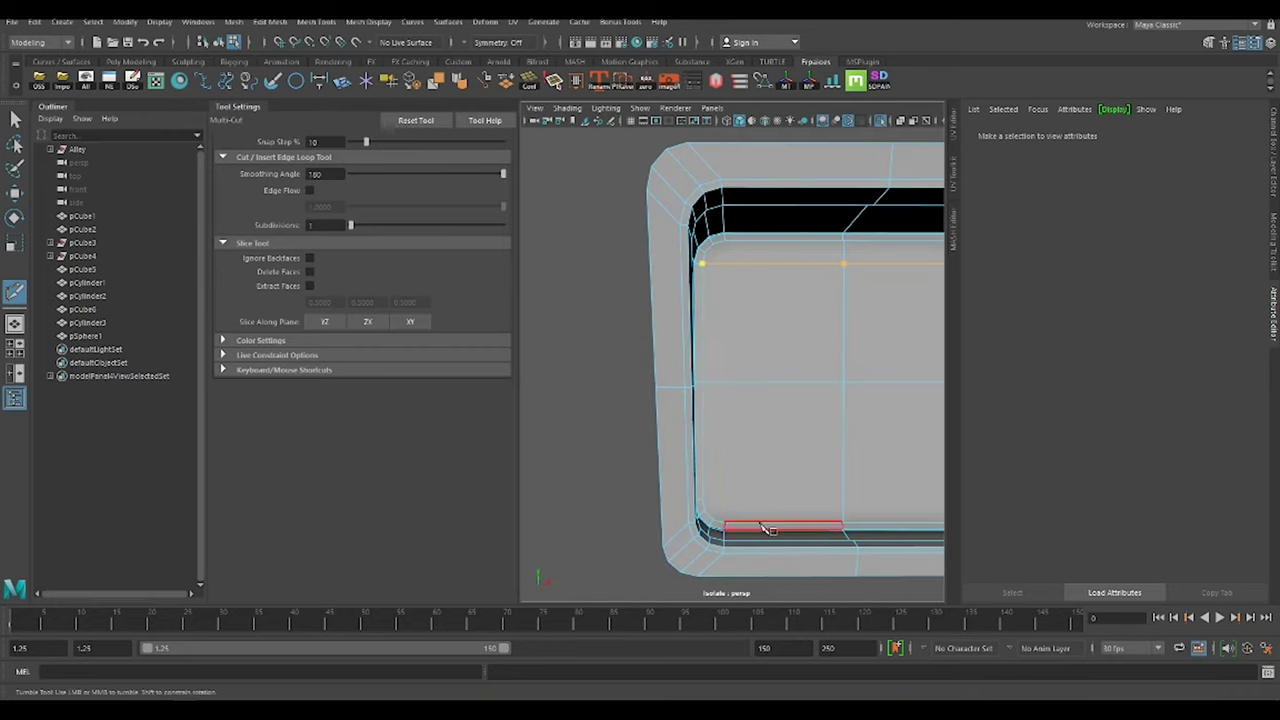
Select the bezel and lens together to group them as group1
middle_click_drag(760, 436, 855, 515, "alt")
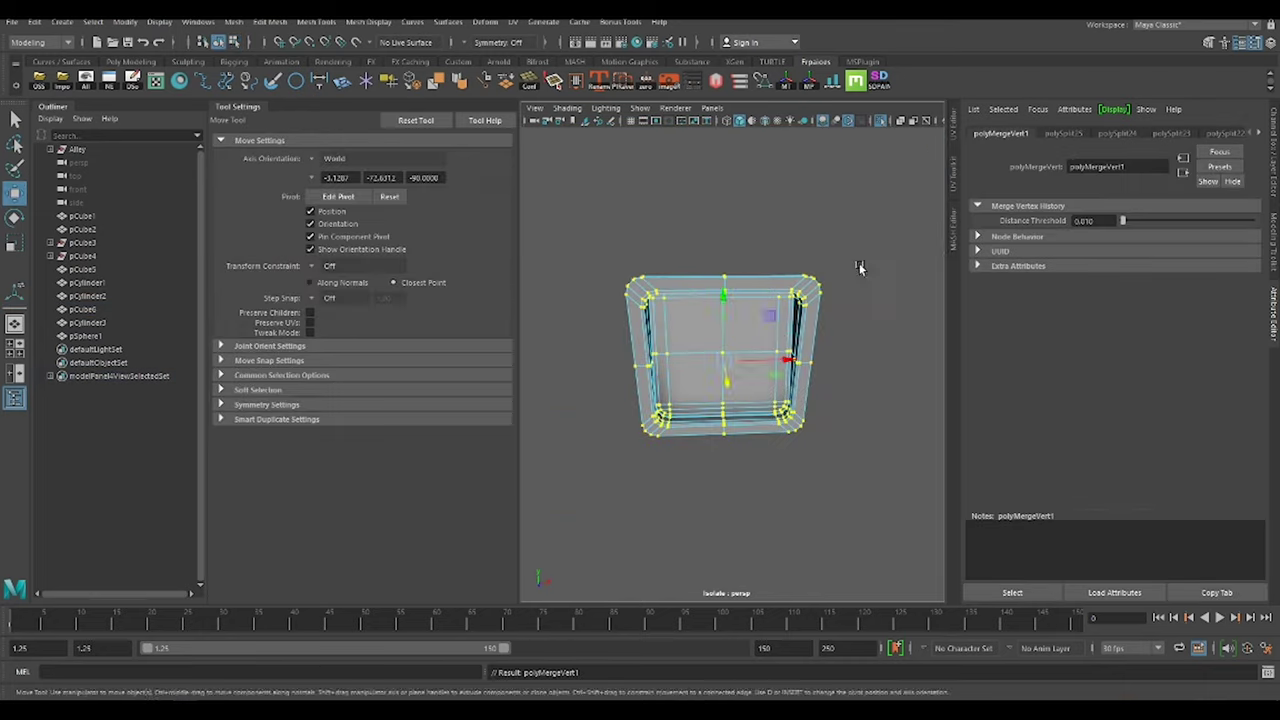
scroll(860, 268, "up", 5)
left_click_drag(755, 446, 713, 412, "alt")
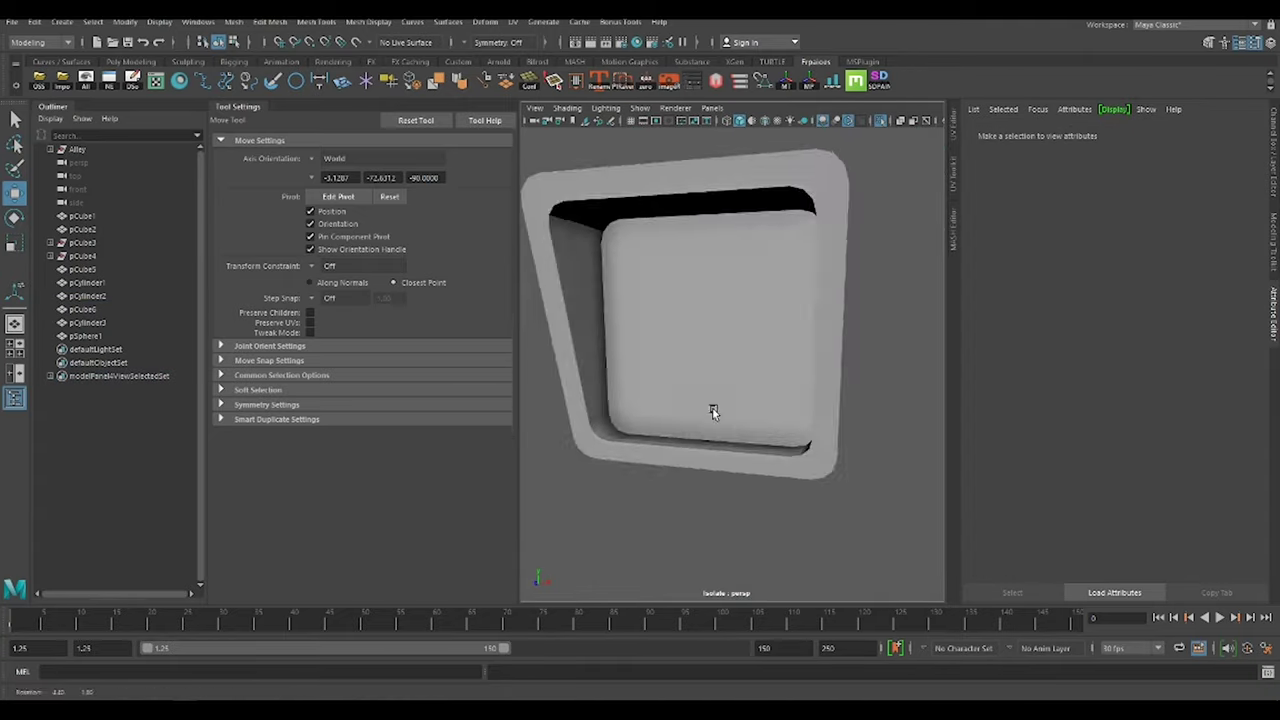
left_click(793, 395)
left_click(720, 390, "shift")
Group the bezel with the lens, then scale the bezel and isolate it with Ctrl+1
key("ctrl+g")
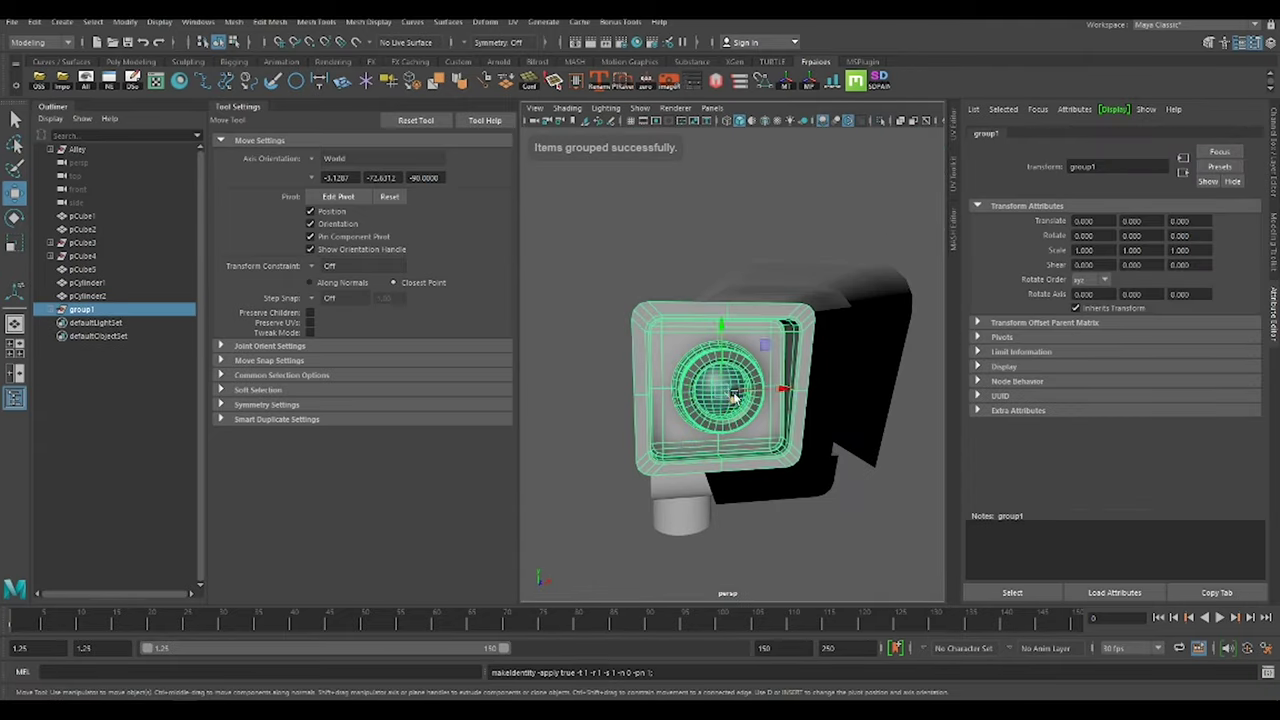
mouse_move(760, 380)
left_mouse_down("alt")
mouse_move(713, 328)
mouse_move(740, 380)
left_mouse_up("alt")
left_click(761, 410)
key("r")
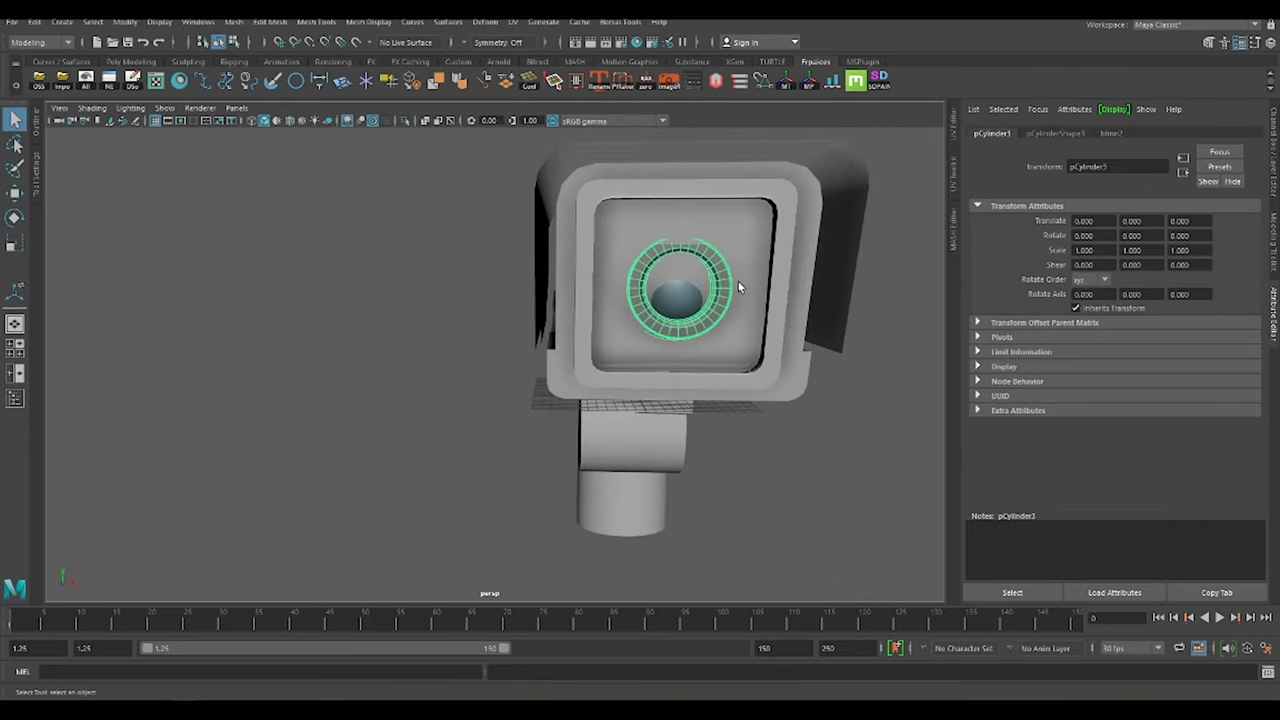
key("ctrl+1")
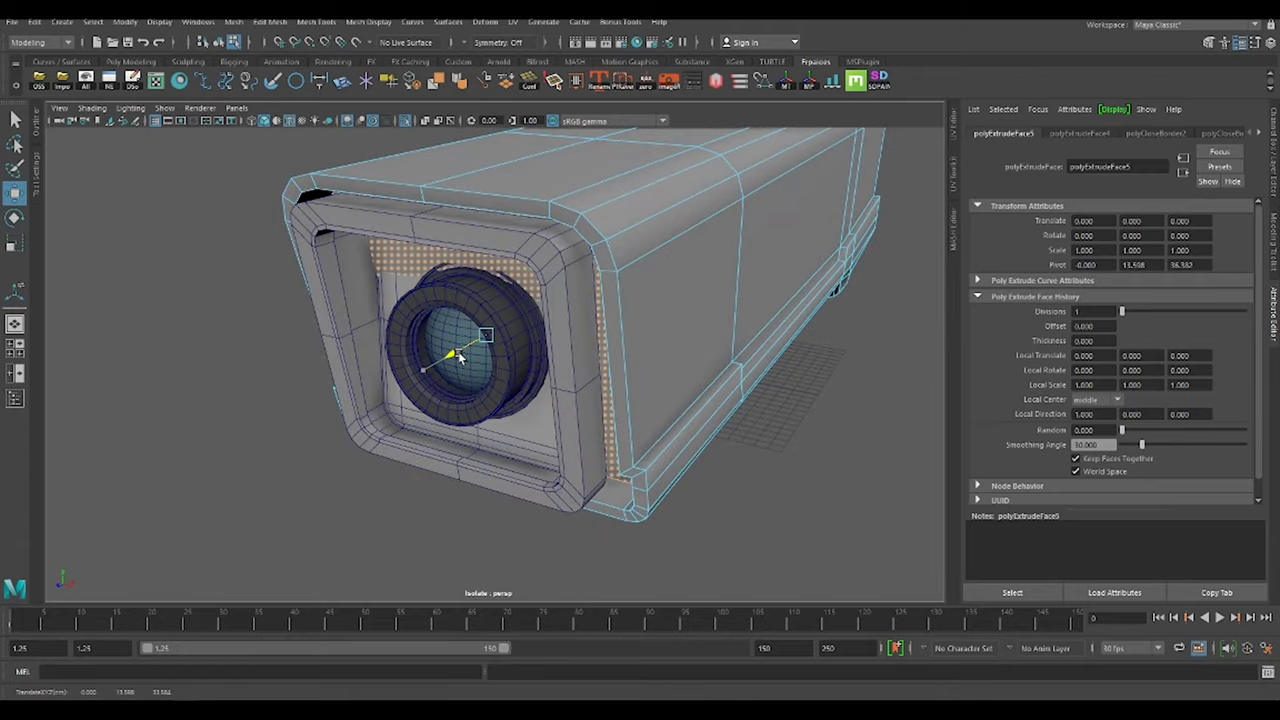
Select the housing shell from a close frontal view and move it into place
mouse_move(645, 268)
left_mouse_down("alt")
mouse_move(677, 331)
mouse_move(709, 331)
mouse_move(657, 366)
mouse_move(689, 380)
mouse_move(750, 311)
left_mouse_up("alt")
right_click_drag(750, 311, 831, 386, "alt")
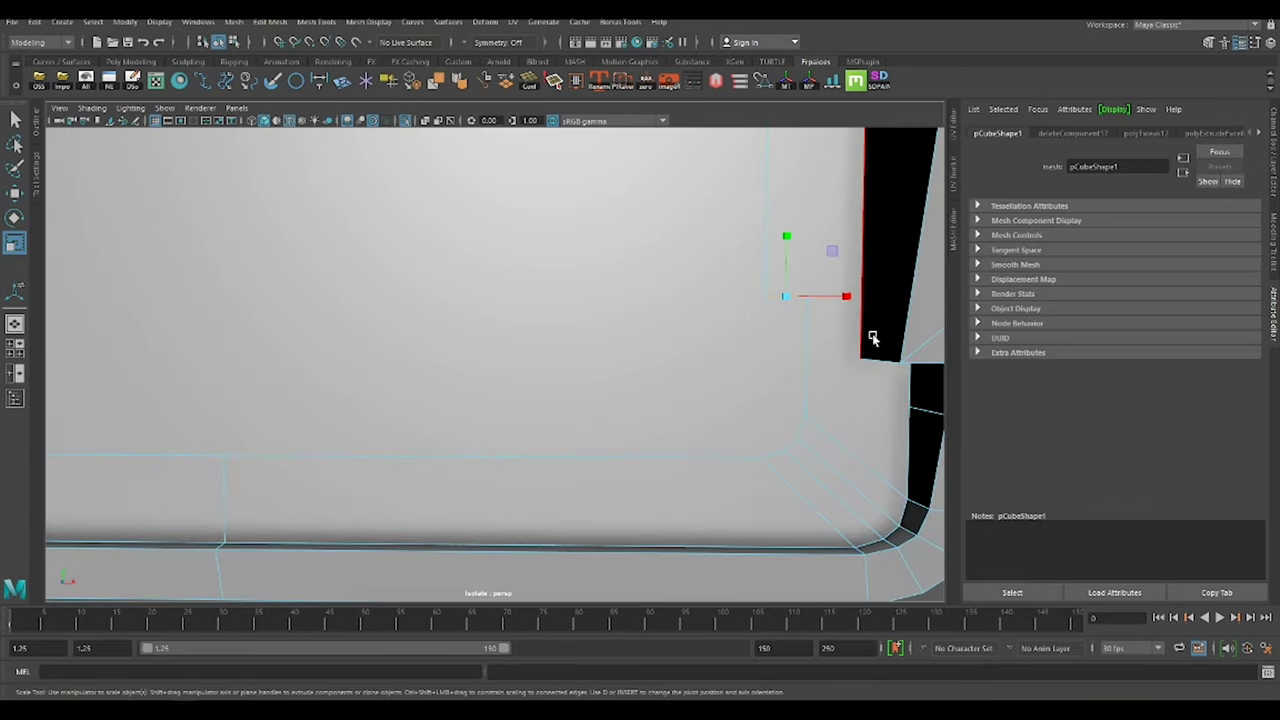
key("w")
left_click_drag(845, 337, 628, 352, "alt")
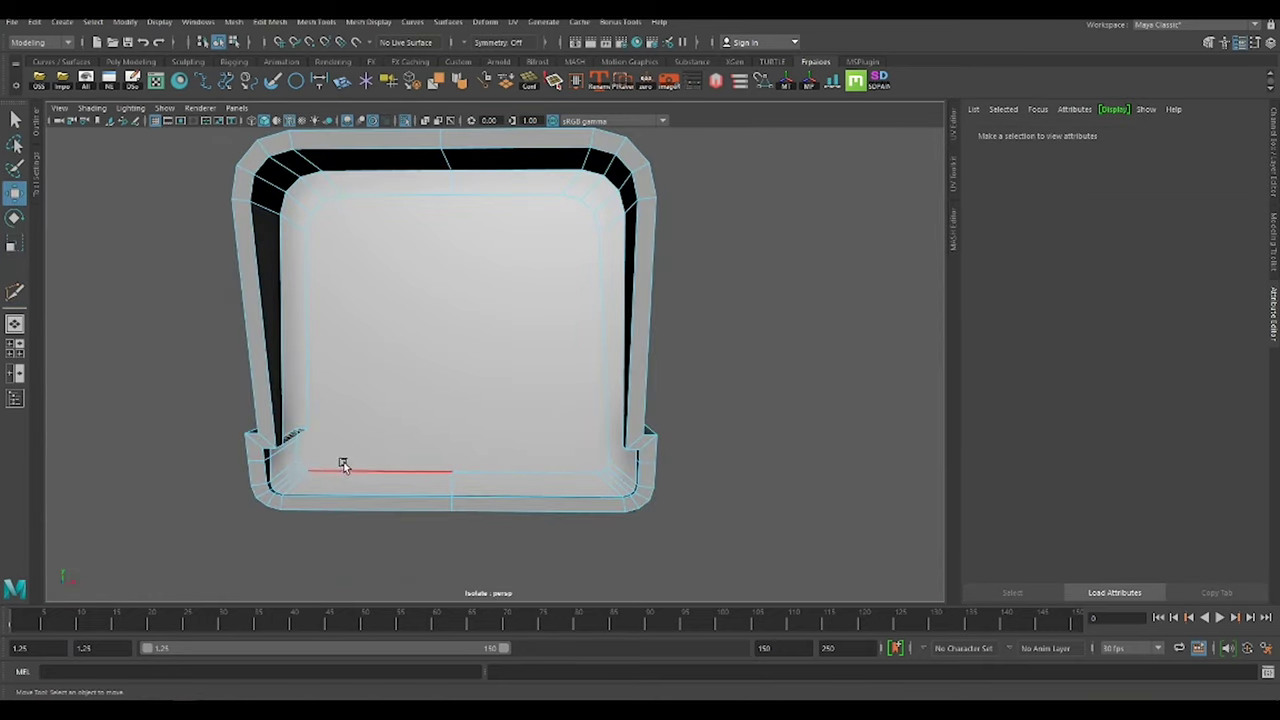
left_click(342, 466)
scroll(549, 184, "down", 3)
key("w")
mouse_move(491, 249)
left_mouse_down("alt")
mouse_move(634, 371)
mouse_move(586, 323)
mouse_move(579, 338)
left_mouse_up("alt")
right_click_drag(579, 338, 561, 347, "shift")
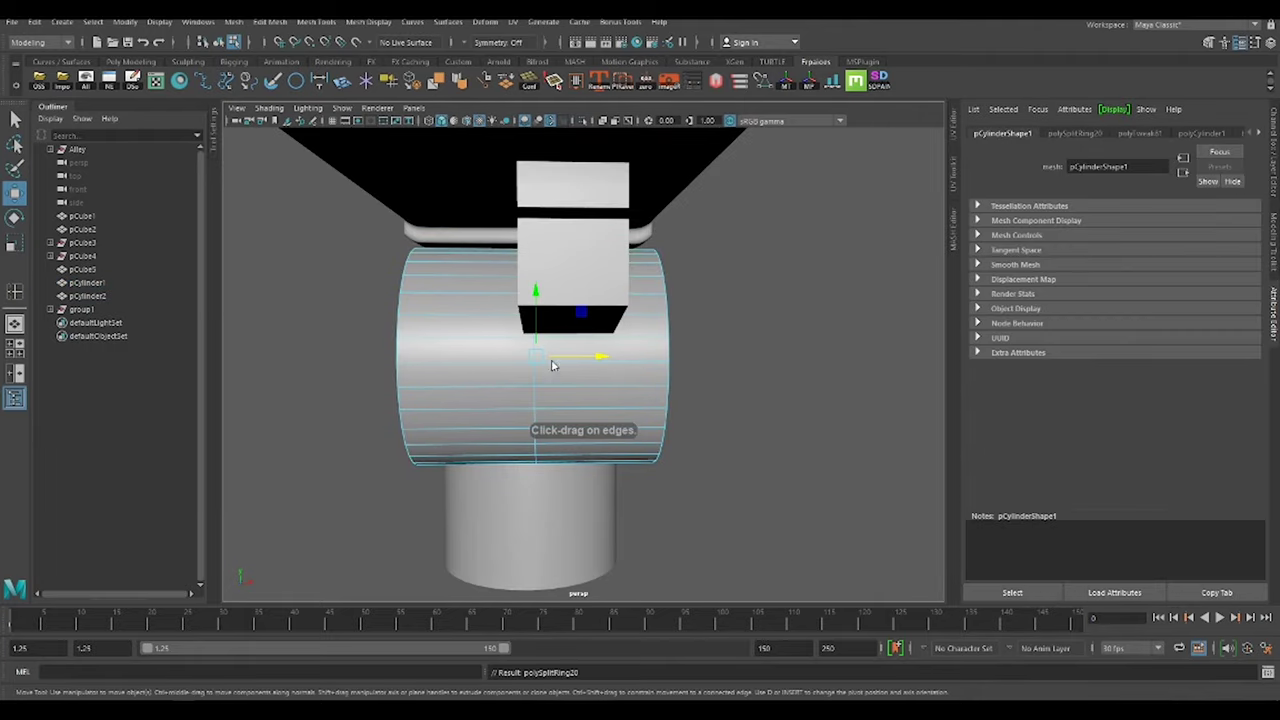
Undo the last unwanted modelling step on the mount
left_click(143, 43)
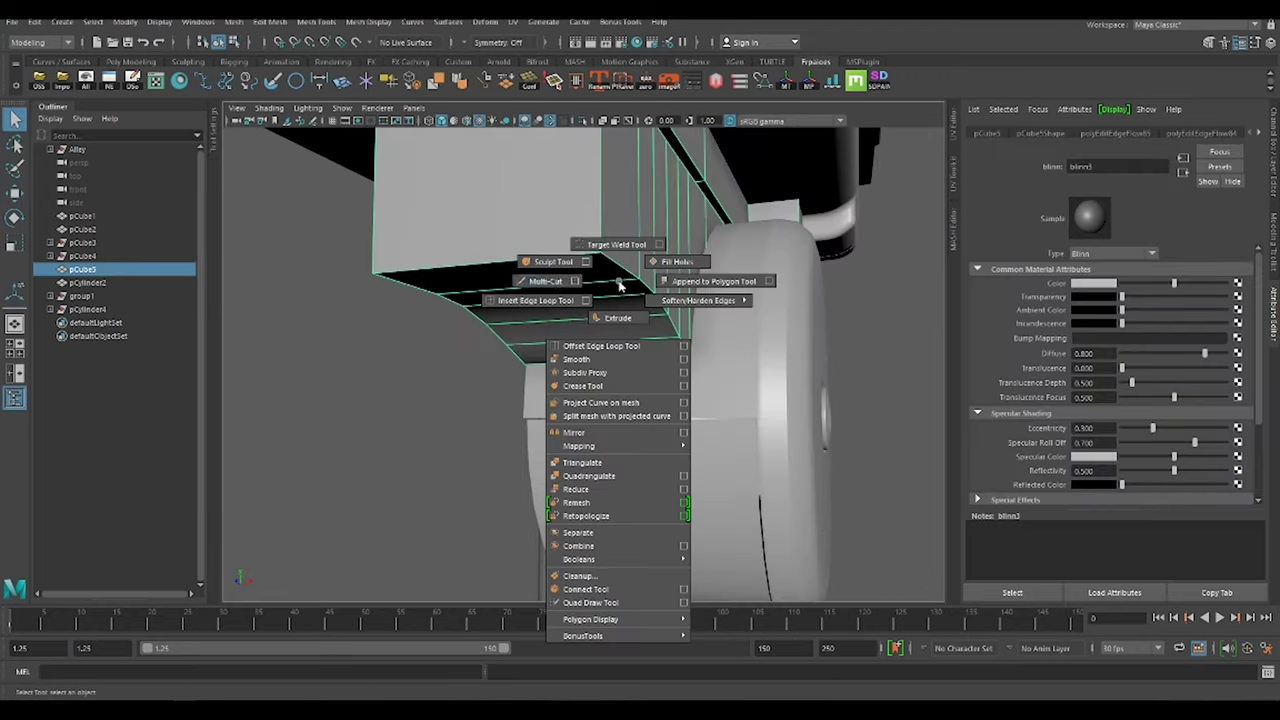
Extrude the selected bracket faces and add a connecting edge across the bracket at slide 0.5
right_click_drag(673, 357, 630, 290, "shift")
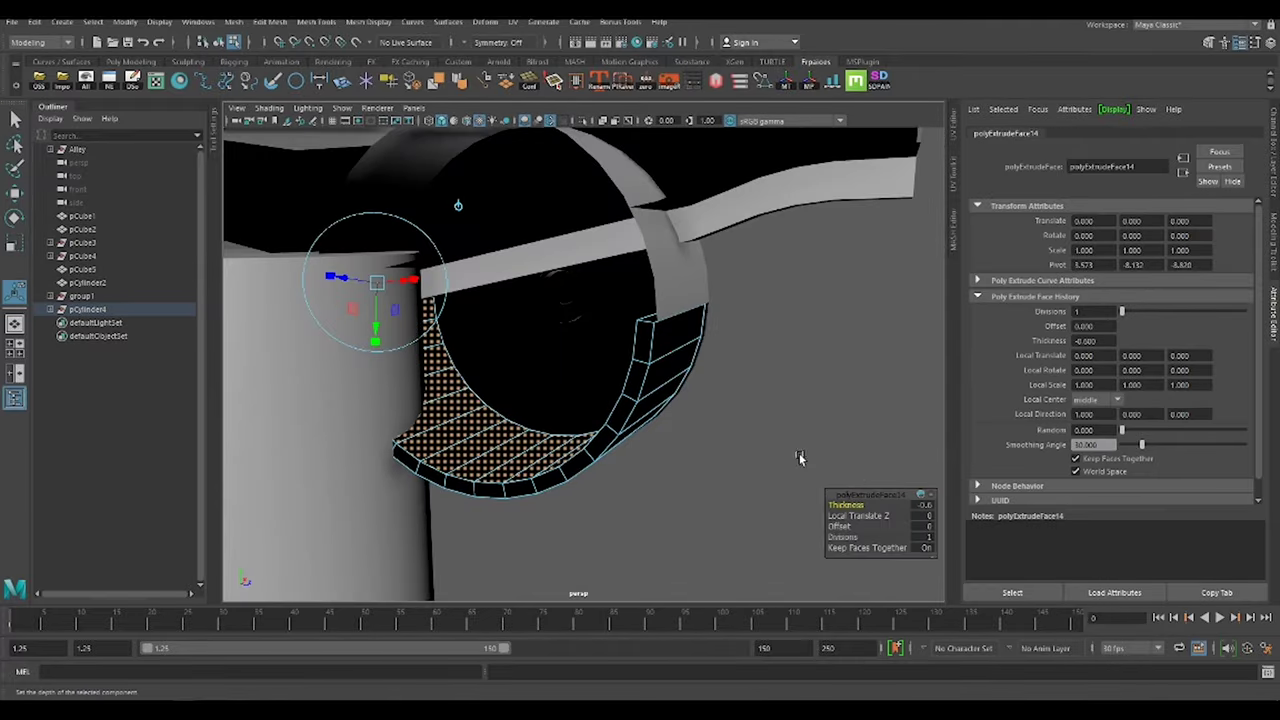
right_click(655, 357)
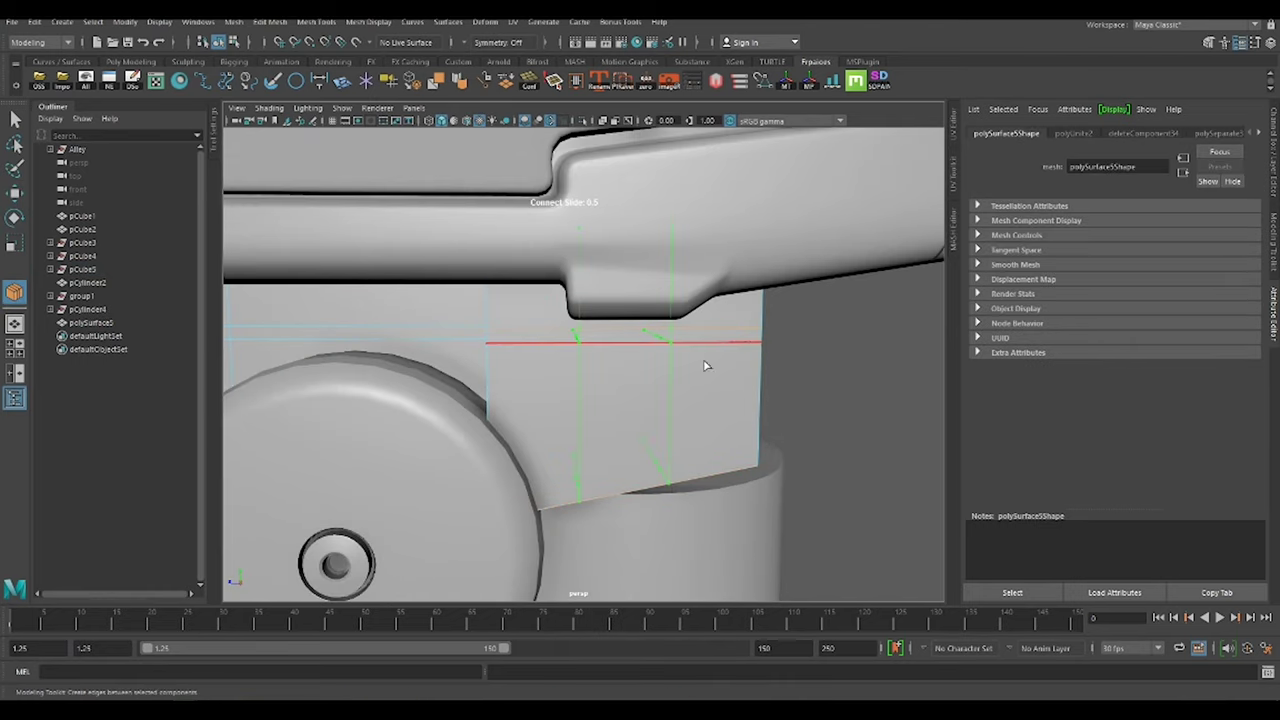
Bevel the bracket edges with Ctrl+B and move a bracket vertex into a notch
key("ctrl+b")
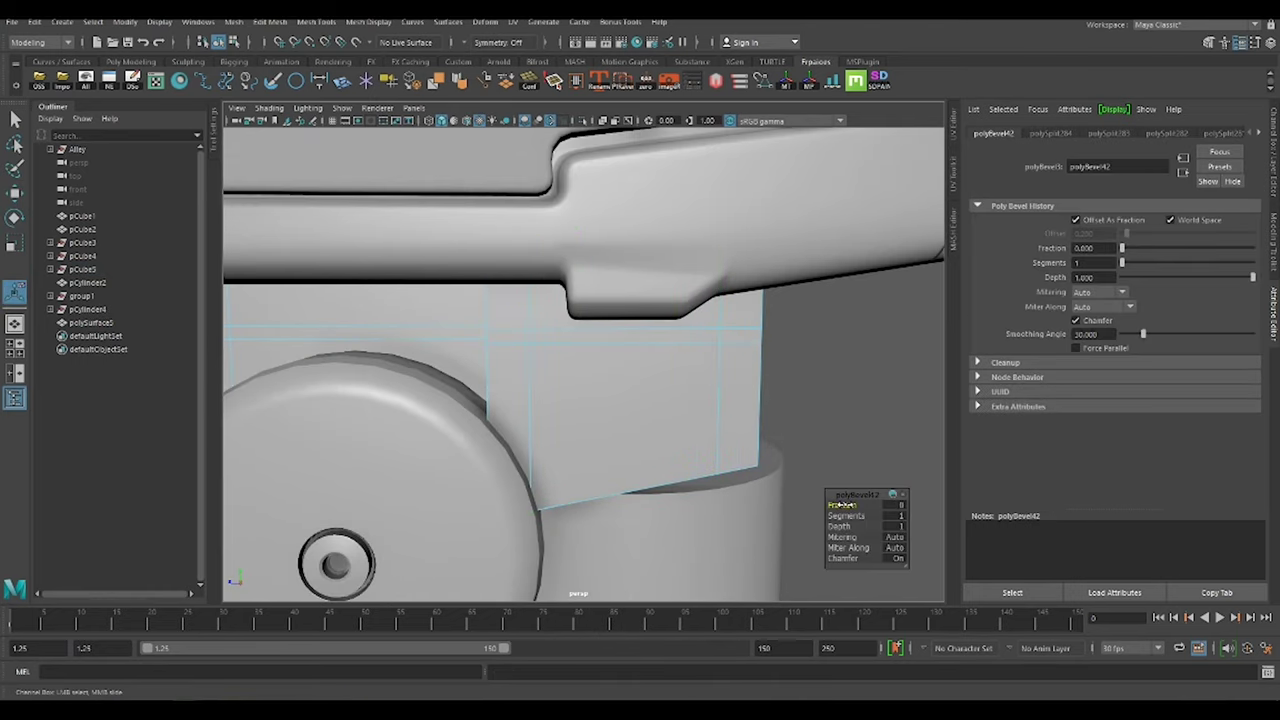
key("F10")
left_click(613, 292)
key("w")
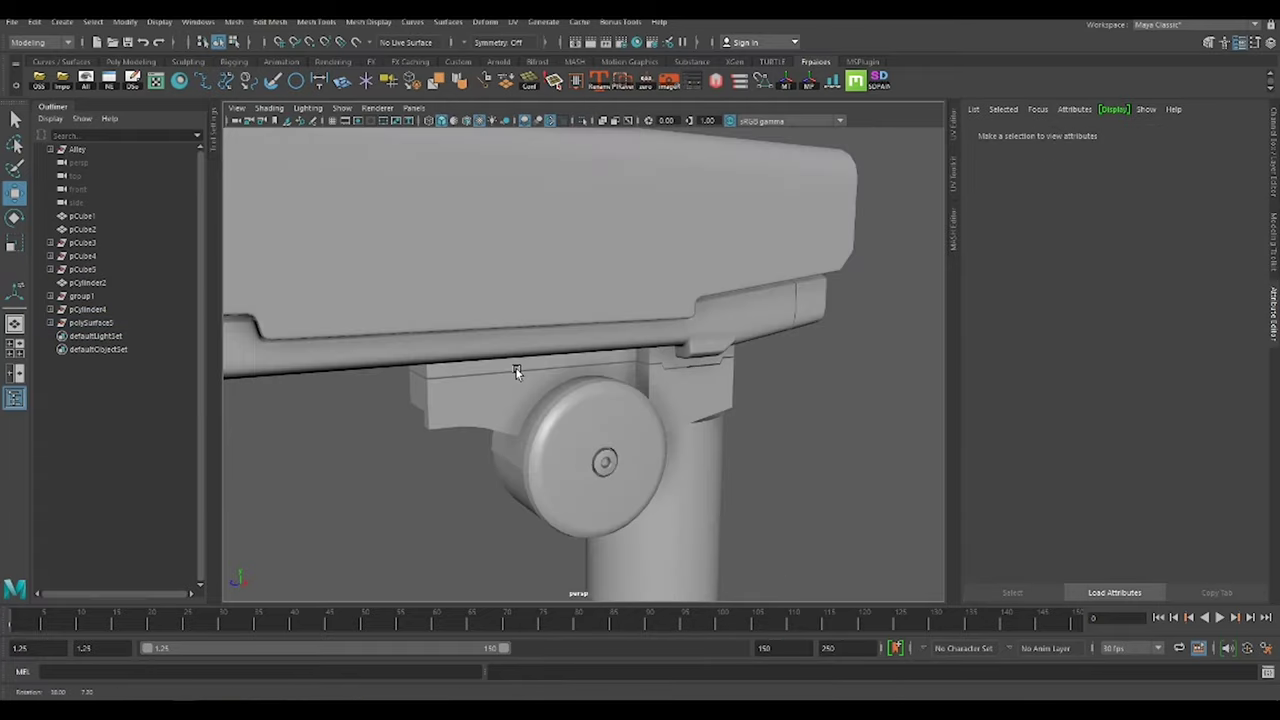
mouse_move(514, 371)
left_mouse_down("alt")
mouse_move(380, 394)
mouse_move(629, 420)
mouse_move(717, 399)
mouse_move(712, 377)
mouse_move(591, 380)
mouse_move(683, 334)
left_mouse_up("alt")
Mirror the bracket piece to the other side, merging its vertices
left_click(746, 262)
left_click(668, 277)
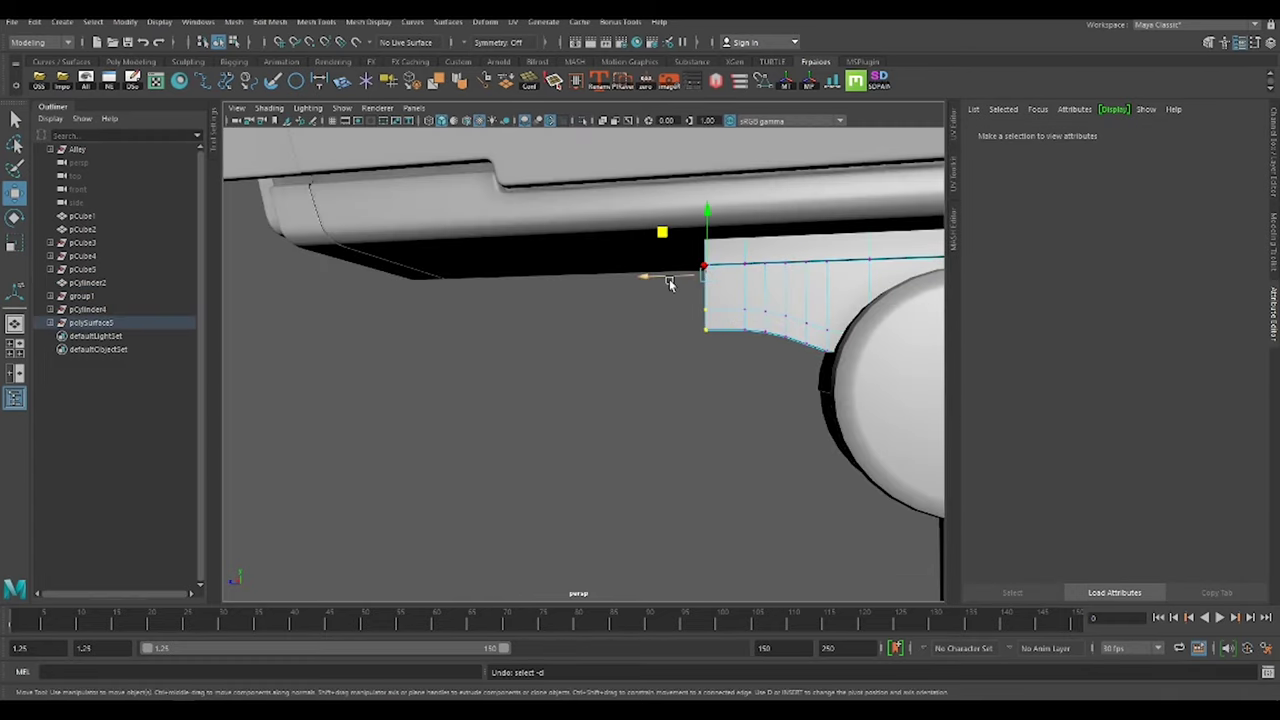
left_click_drag(766, 446, 880, 364, "alt")
scroll(729, 362, "up", 10)
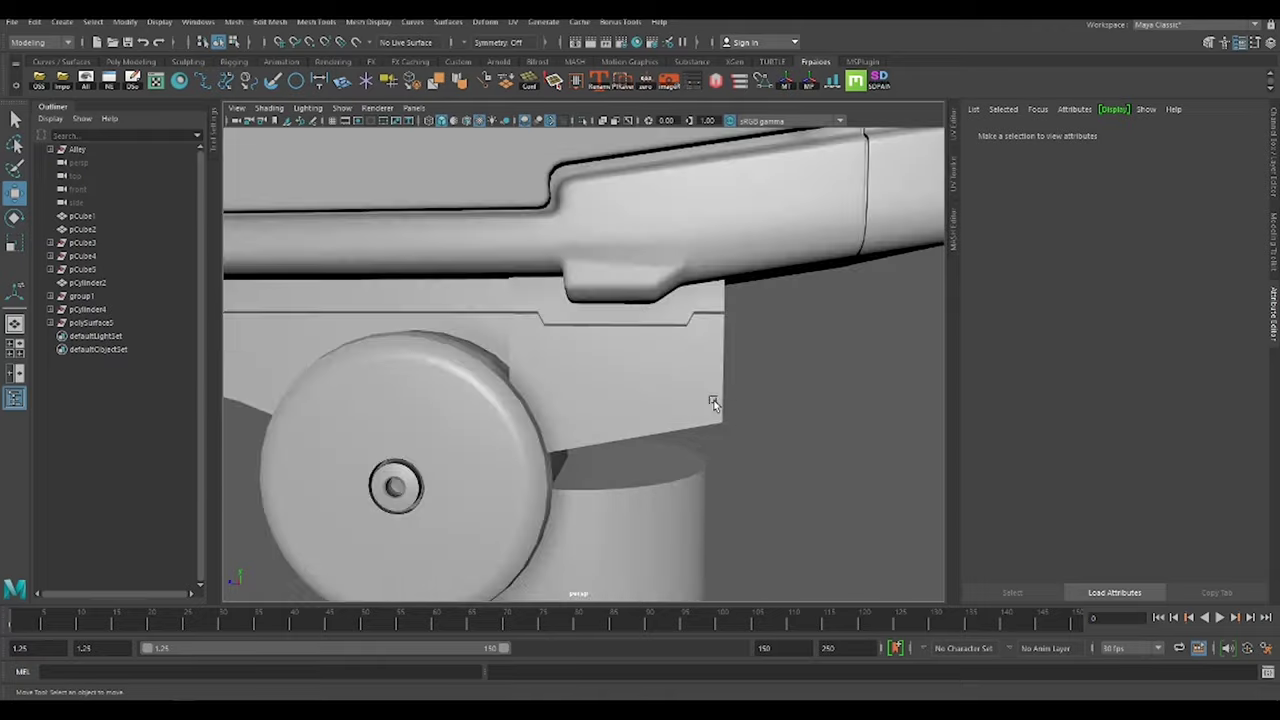
left_click(486, 380)
mouse_move(486, 380)
left_mouse_down("alt")
mouse_move(720, 300)
mouse_move(730, 400)
left_mouse_up("alt")
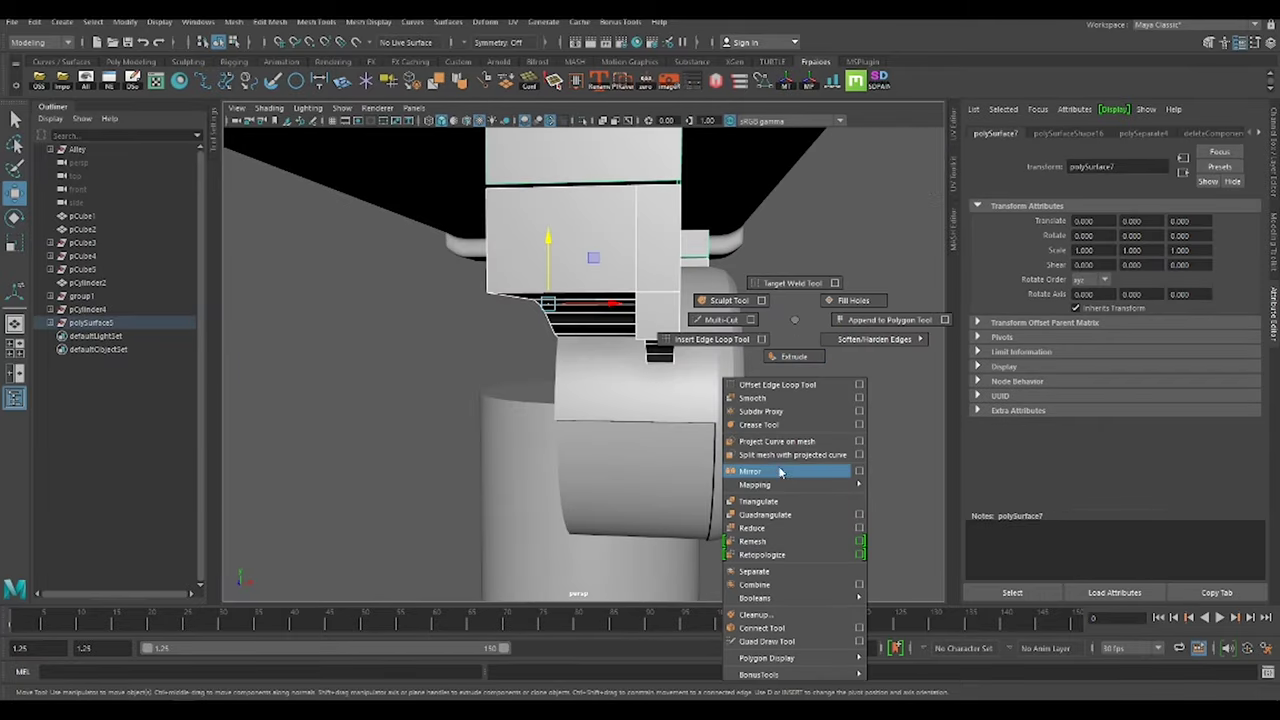
right_click_drag(730, 400, 757, 470)
left_click_drag(757, 470, 870, 566, "alt")
Select the new small cylinder pCylinder5 sitting on the housing
left_click(862, 485)
left_click(797, 260)
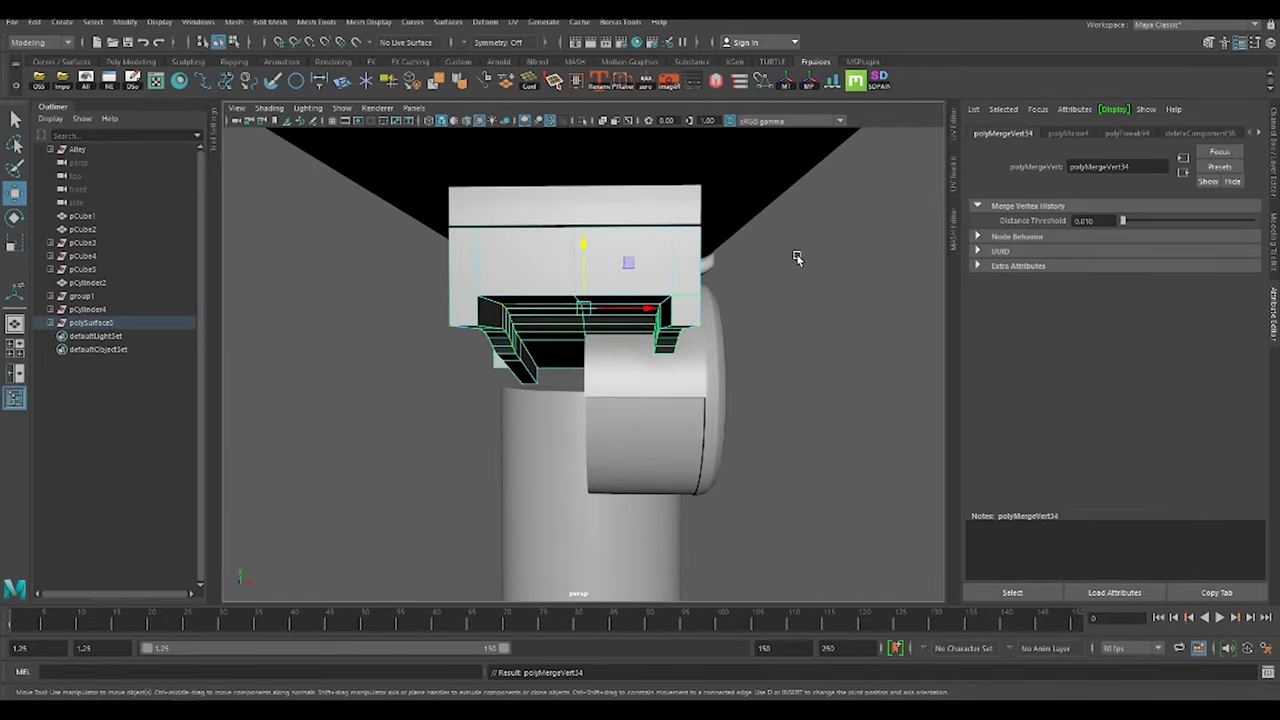
mouse_move(614, 243)
left_mouse_down("alt")
mouse_move(771, 257)
mouse_move(817, 311)
mouse_move(760, 430)
left_mouse_up("alt")
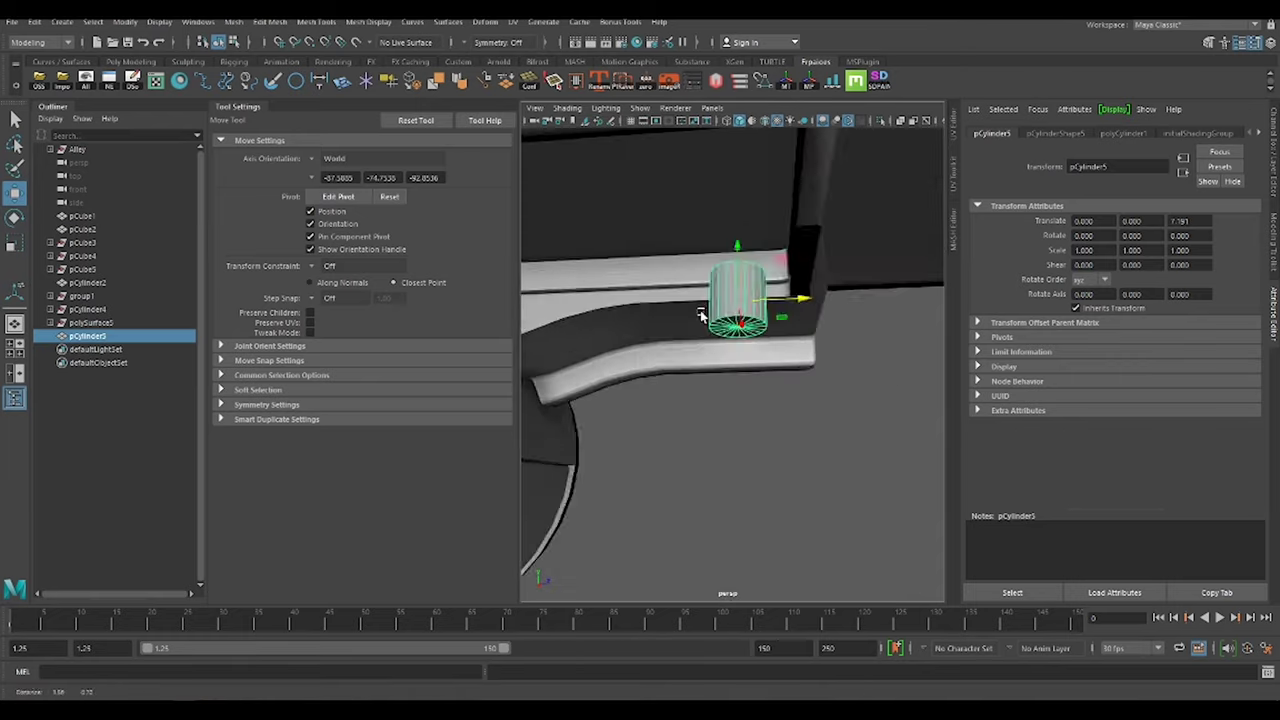
Cut a round hole in the plate with Booleans Difference and reroute edges around it with Multi-Cut
left_click(795, 474)
mouse_move(795, 474)
left_mouse_down("alt")
mouse_move(787, 390)
mouse_move(718, 325)
left_mouse_up("alt")
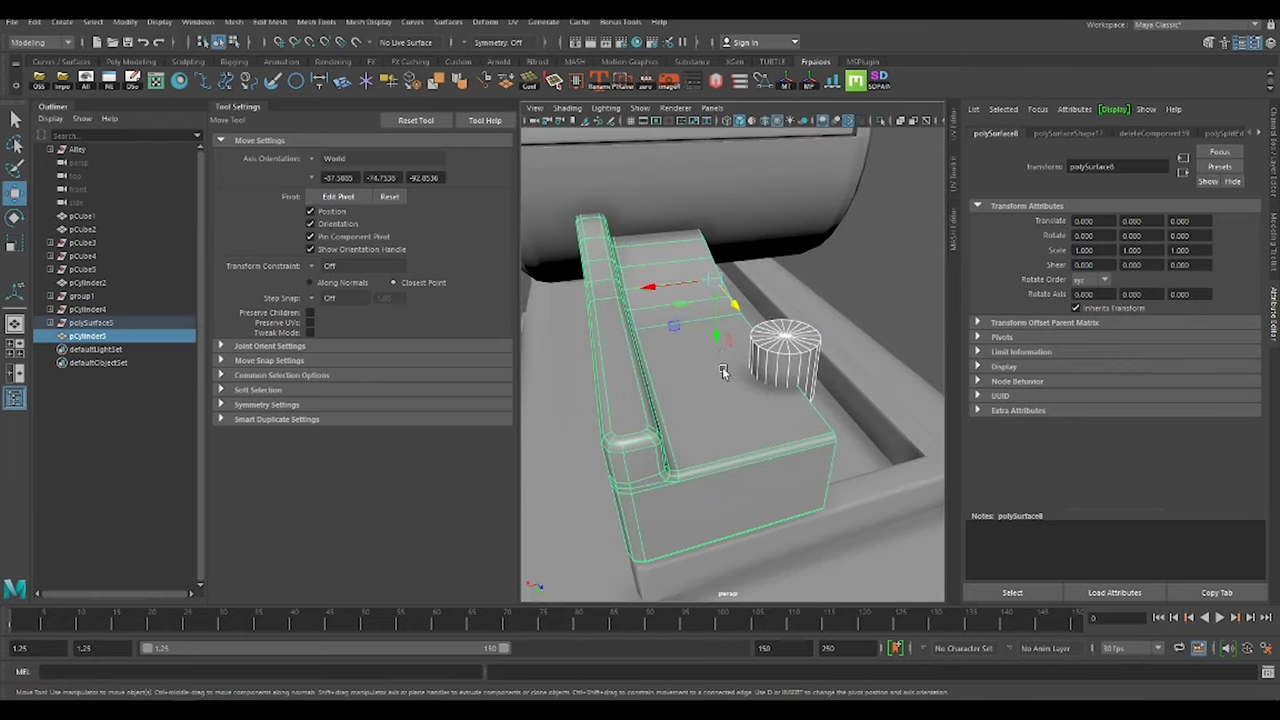
right_click_drag(718, 325, 700, 457, "shift")
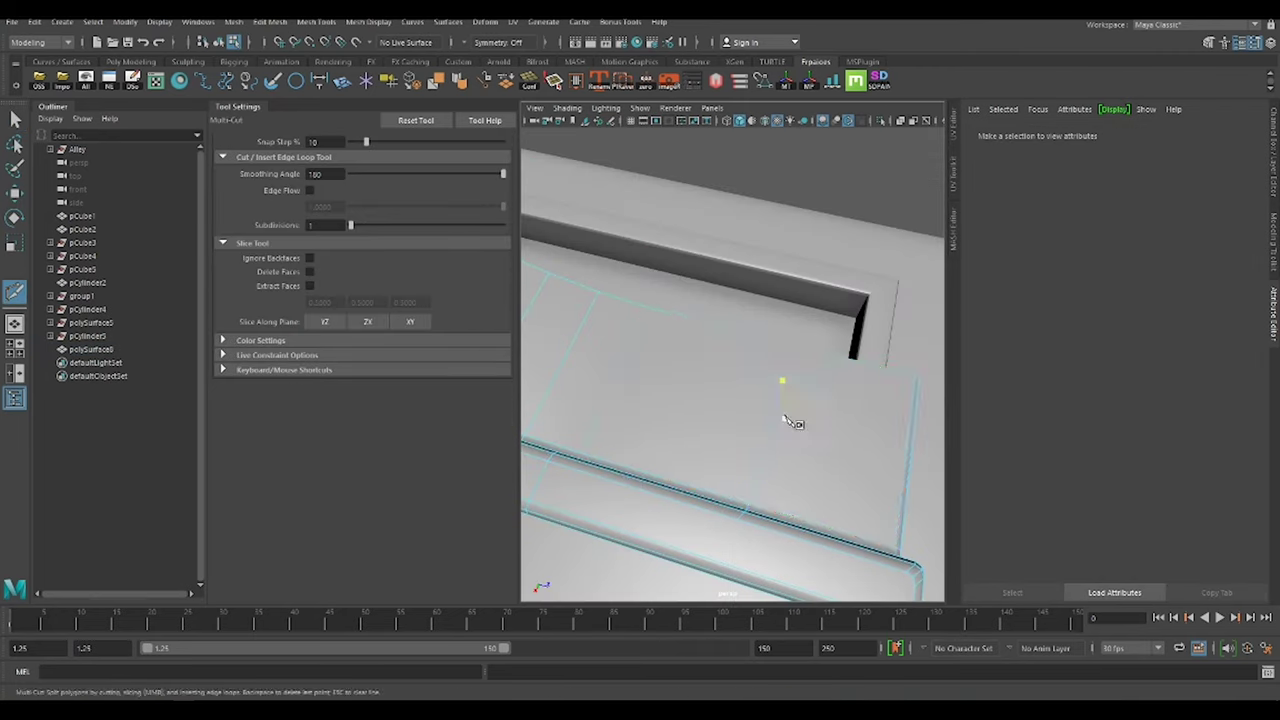
left_click_drag(785, 420, 611, 448, "alt")
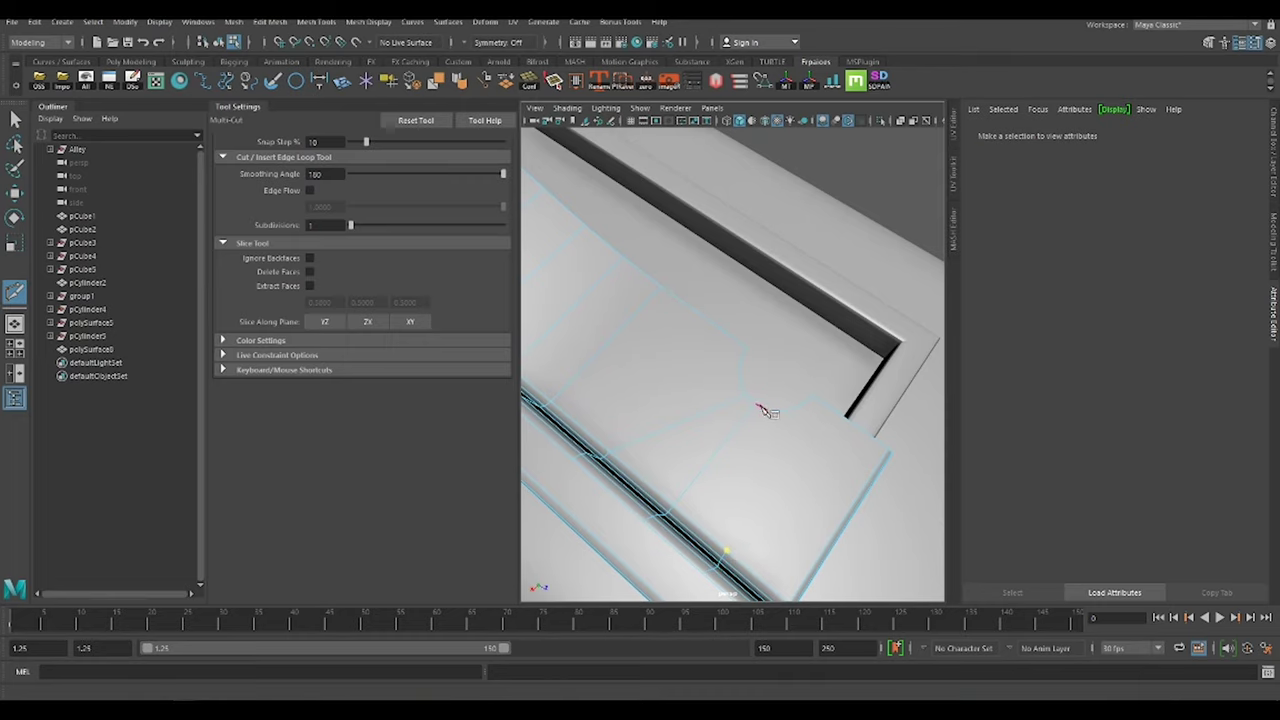
middle_click_drag(763, 410, 770, 548, "alt")
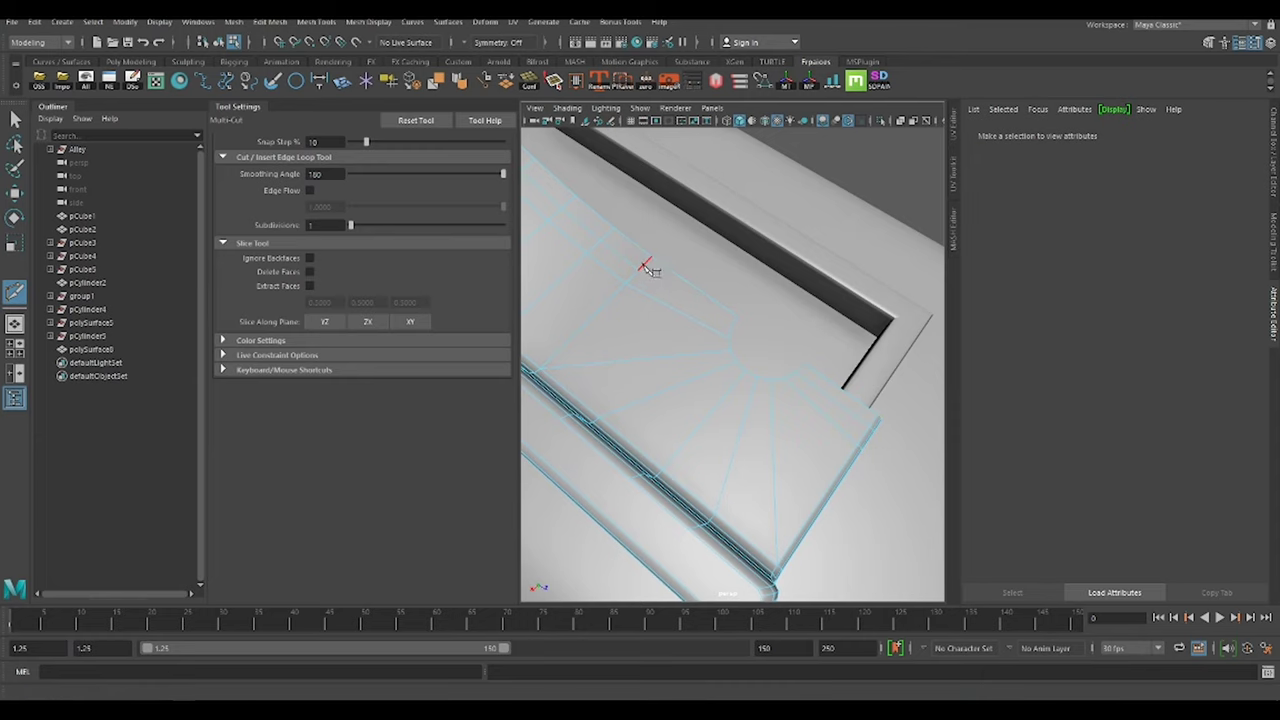
key("q")
Mirror the half plate into a symmetric cradle, setting the mirror direction
left_click(691, 354)
key("w")
mouse_move(691, 354)
left_mouse_down("alt")
mouse_move(754, 272)
mouse_move(643, 371)
mouse_move(860, 386)
mouse_move(826, 343)
mouse_move(697, 355)
left_mouse_up("alt")
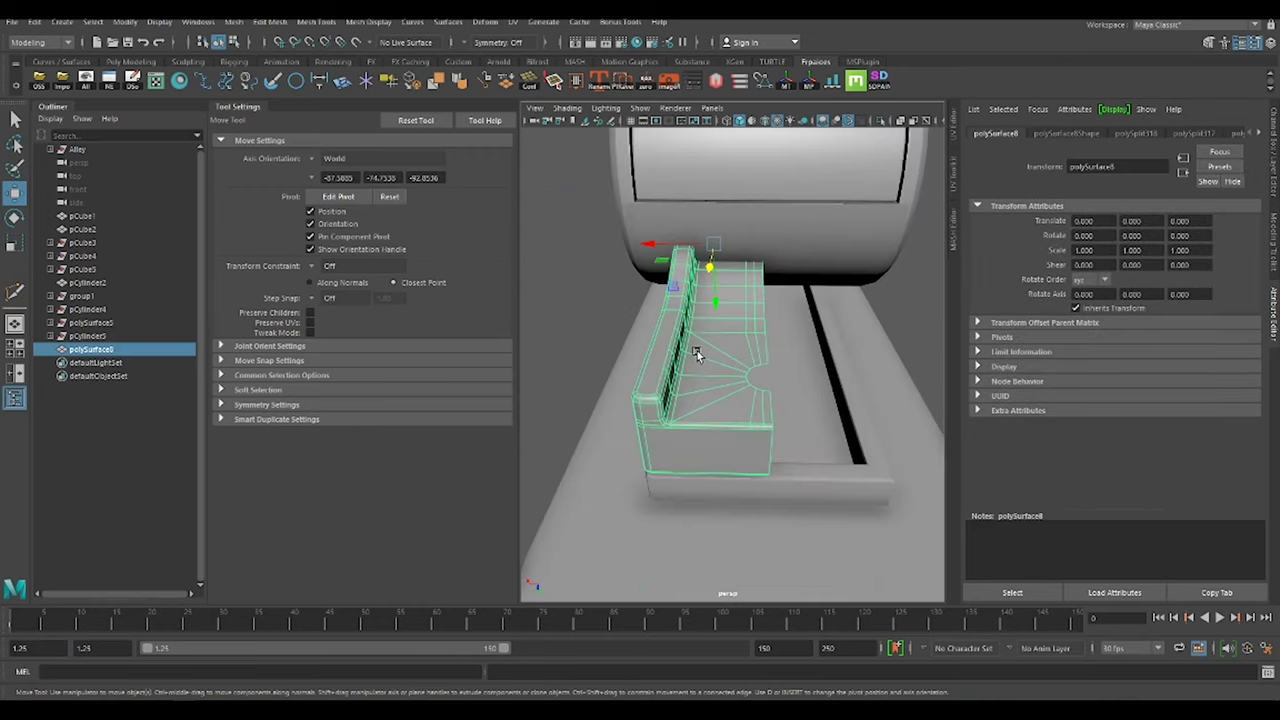
right_click_drag(697, 355, 760, 420, "shift")
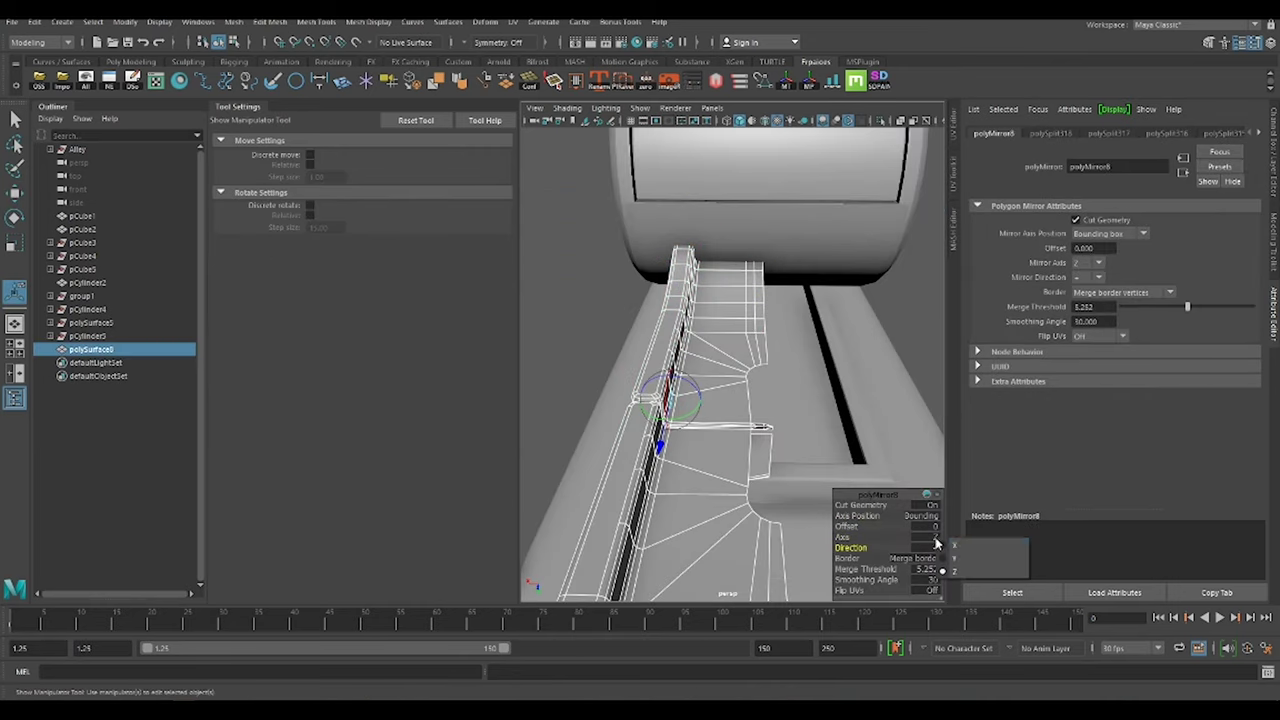
left_click(937, 543)
Frame the plate, then extrude the hole's circular edge loop and scale it
key("w")
key("f")
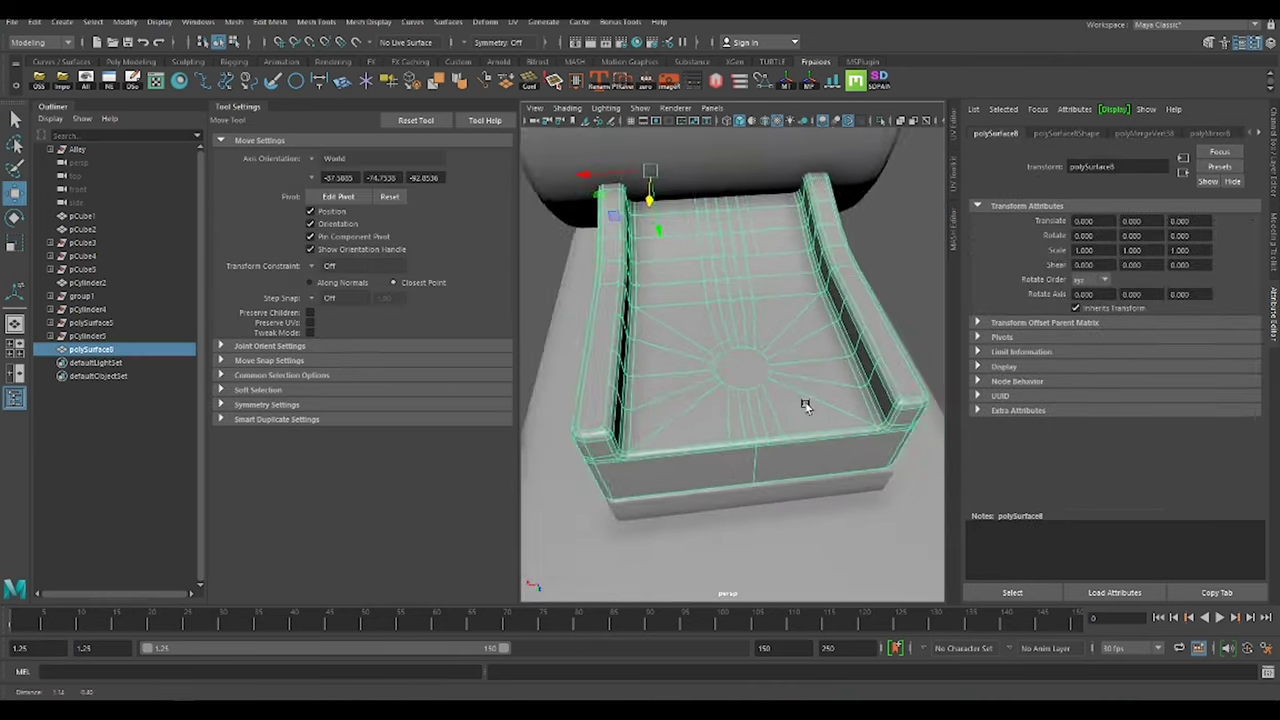
scroll(806, 405, "up", 5)
key("ctrl+e")
key("r")
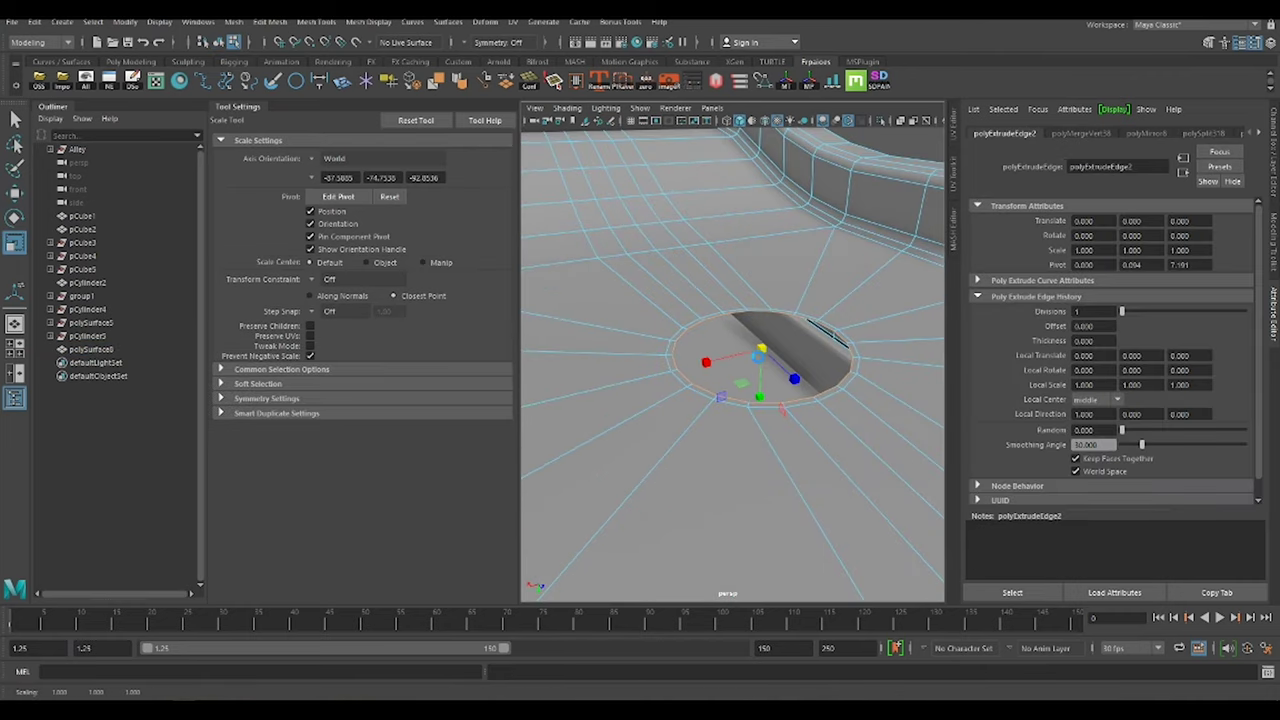
key("F8")
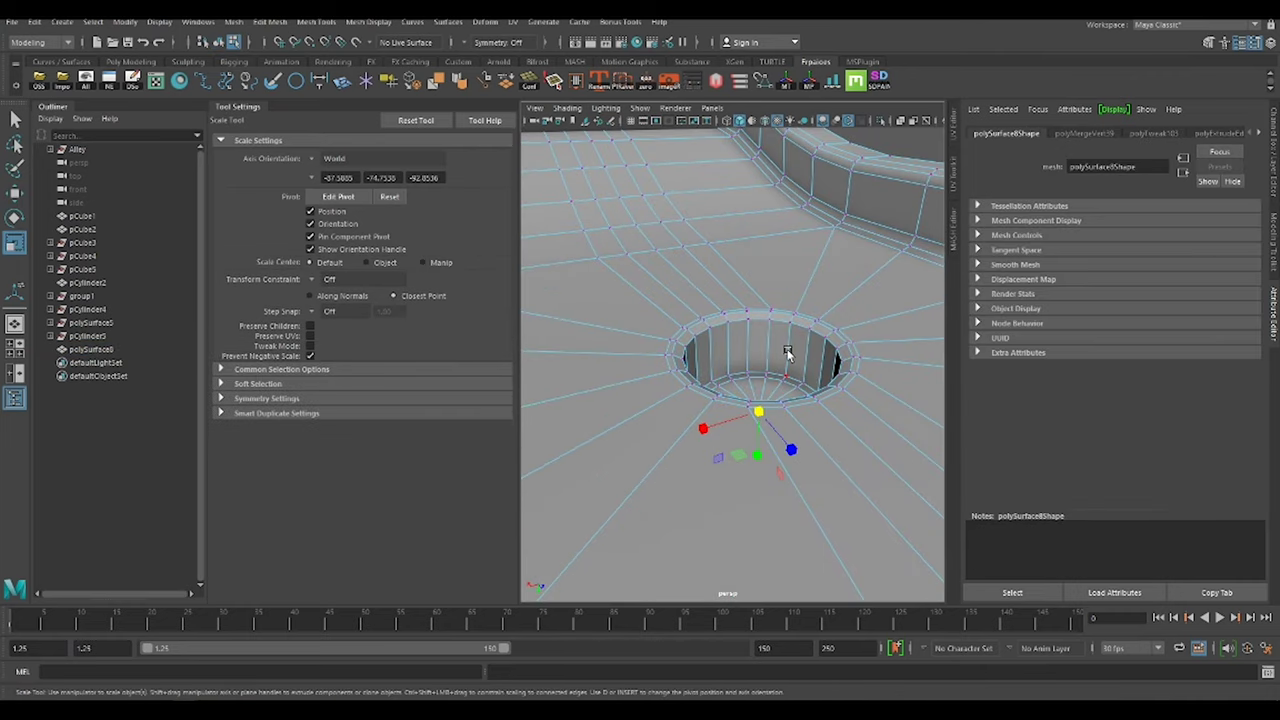
Add a support cut across the bracket's rounded corner and select the bracket object
mouse_move(786, 351)
left_mouse_down("alt")
mouse_move(851, 357)
mouse_move(740, 234)
mouse_move(658, 333)
left_mouse_up("alt")
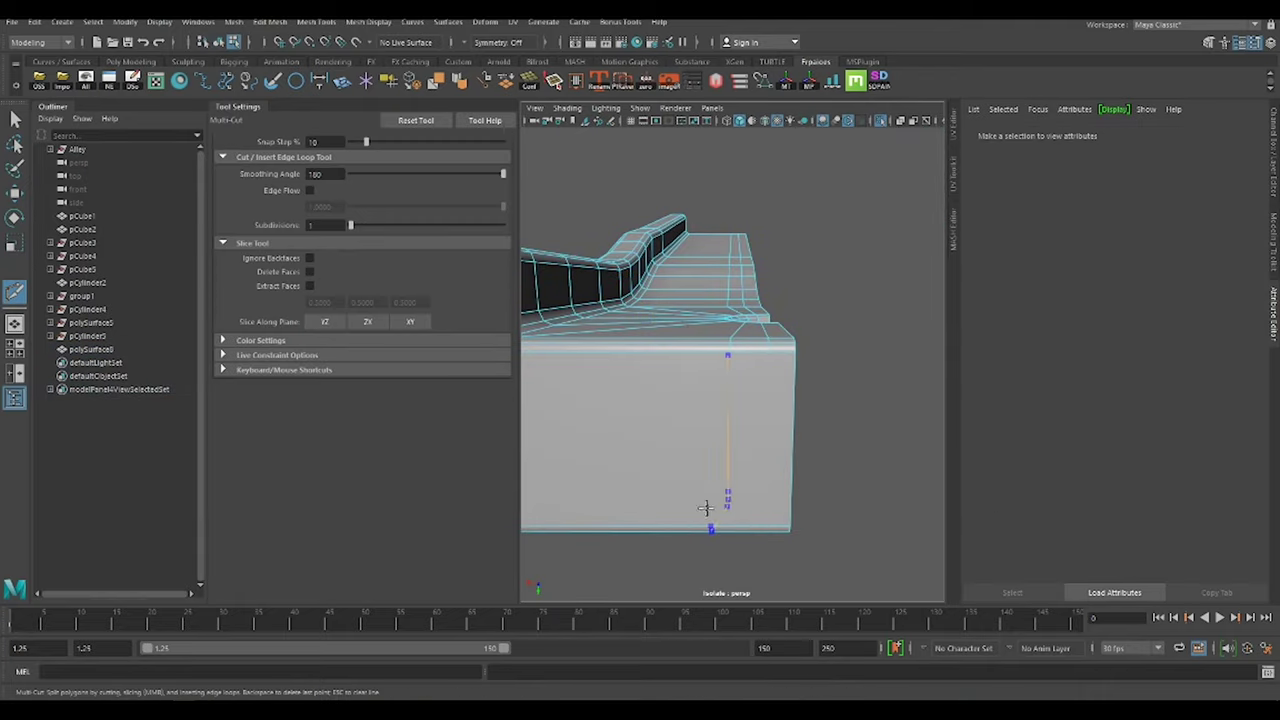
left_click_drag(800, 366, 790, 457, "alt")
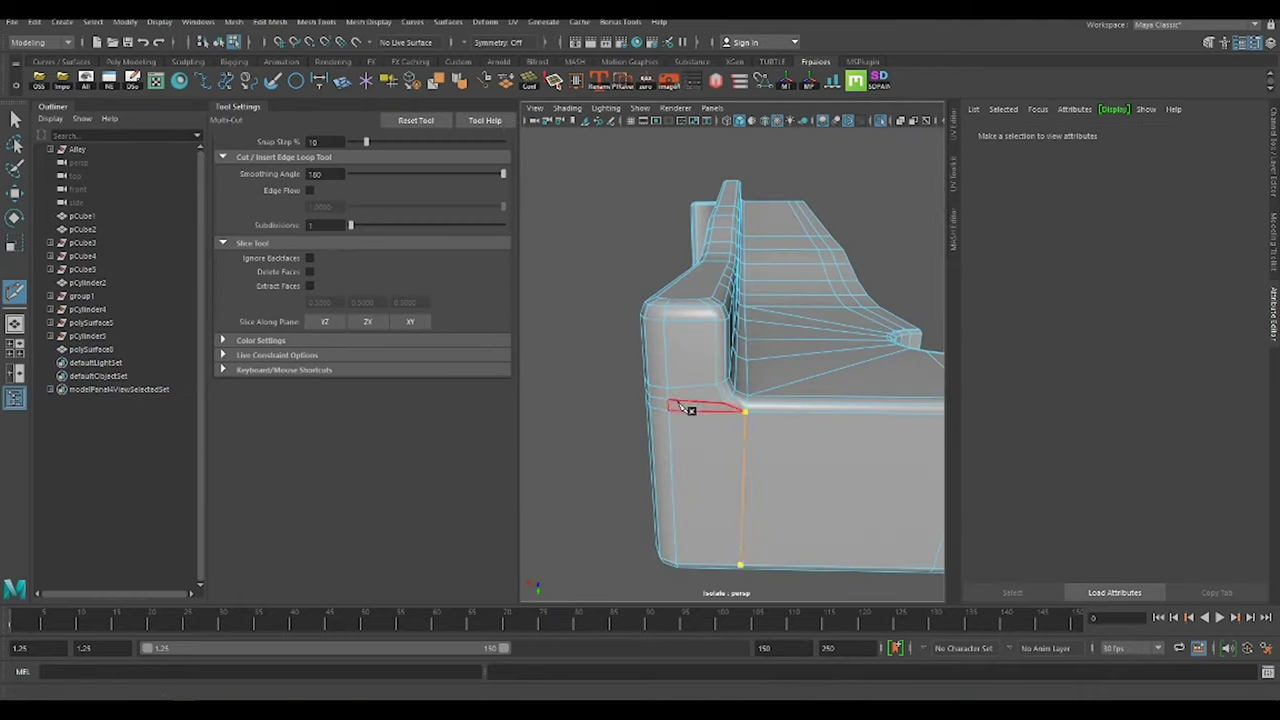
left_click_drag(688, 408, 663, 480, "alt")
right_click_drag(663, 480, 678, 487, "alt")
mouse_move(627, 433)
left_mouse_down("alt")
mouse_move(837, 391)
mouse_move(858, 341)
left_mouse_up("alt")
middle_click_drag(812, 240, 785, 395, "alt")
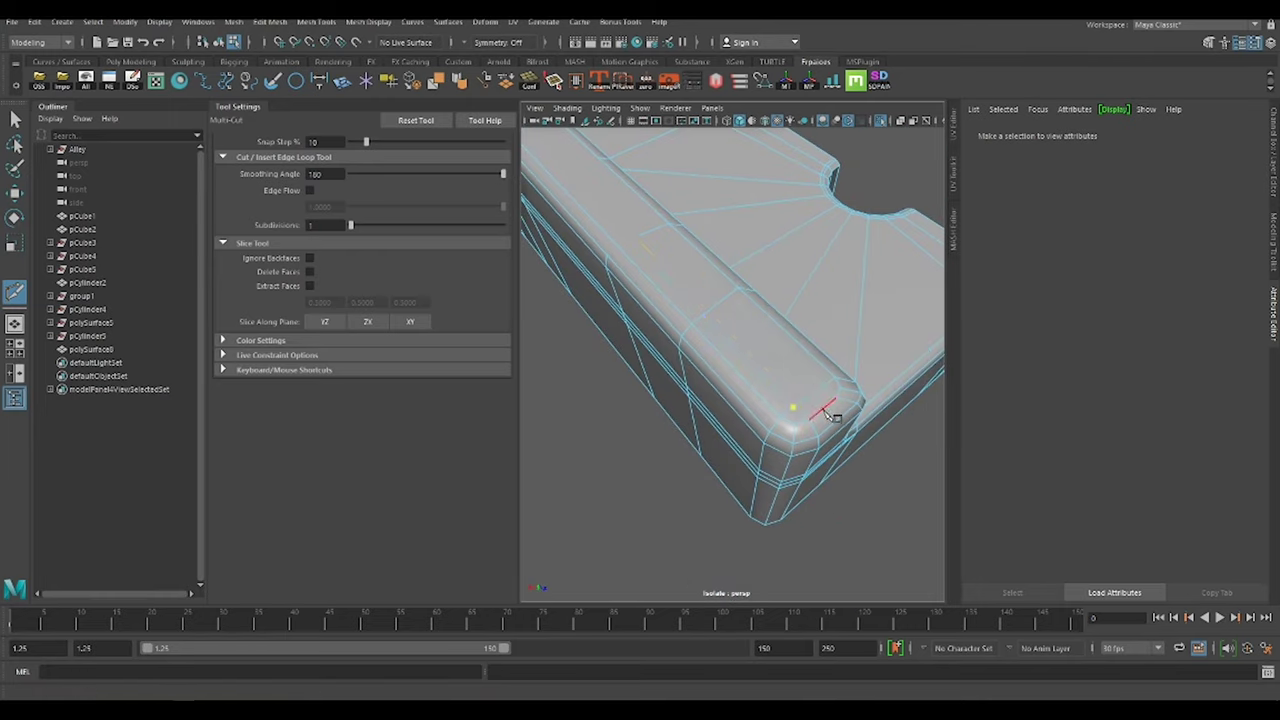
right_click_drag(830, 415, 810, 400, "alt")
left_click_drag(810, 400, 750, 403, "alt")
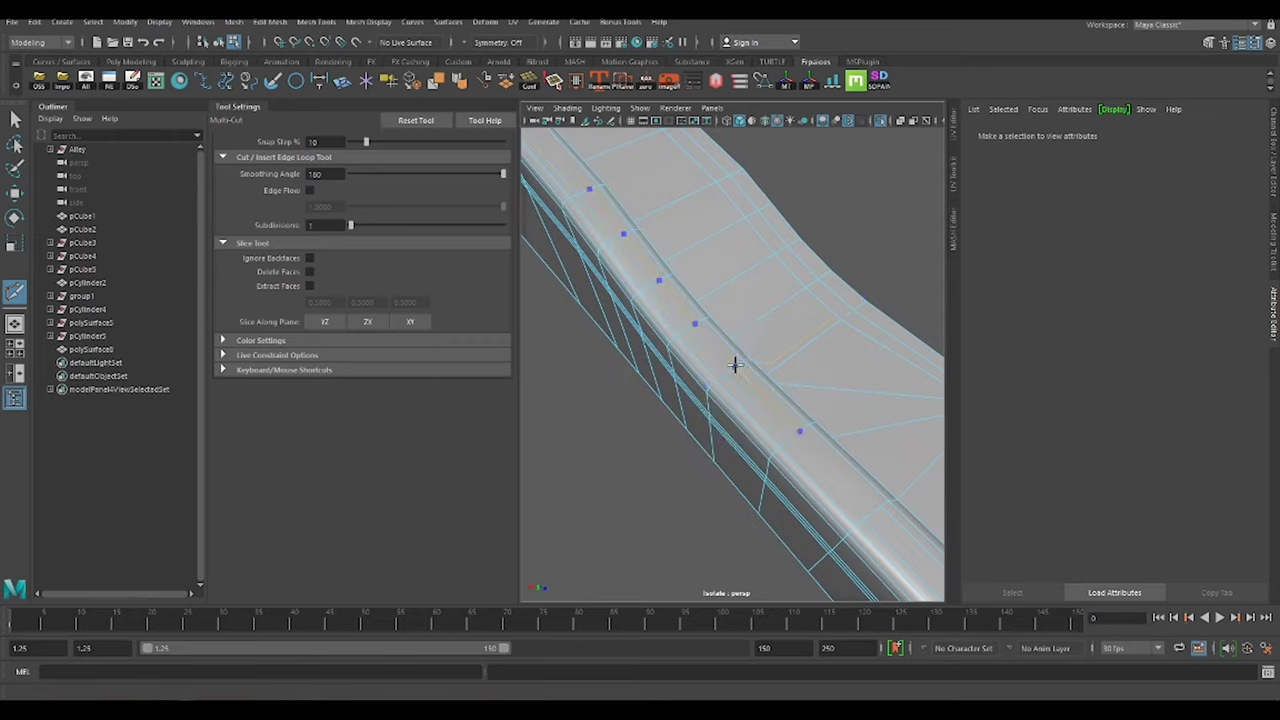
mouse_move(822, 430)
left_mouse_down("alt")
mouse_move(751, 449)
mouse_move(768, 424)
left_mouse_up("alt")
key("Return")
mouse_move(745, 376)
left_mouse_down("alt")
mouse_move(743, 466)
mouse_move(814, 408)
mouse_move(708, 381)
left_mouse_up("alt")
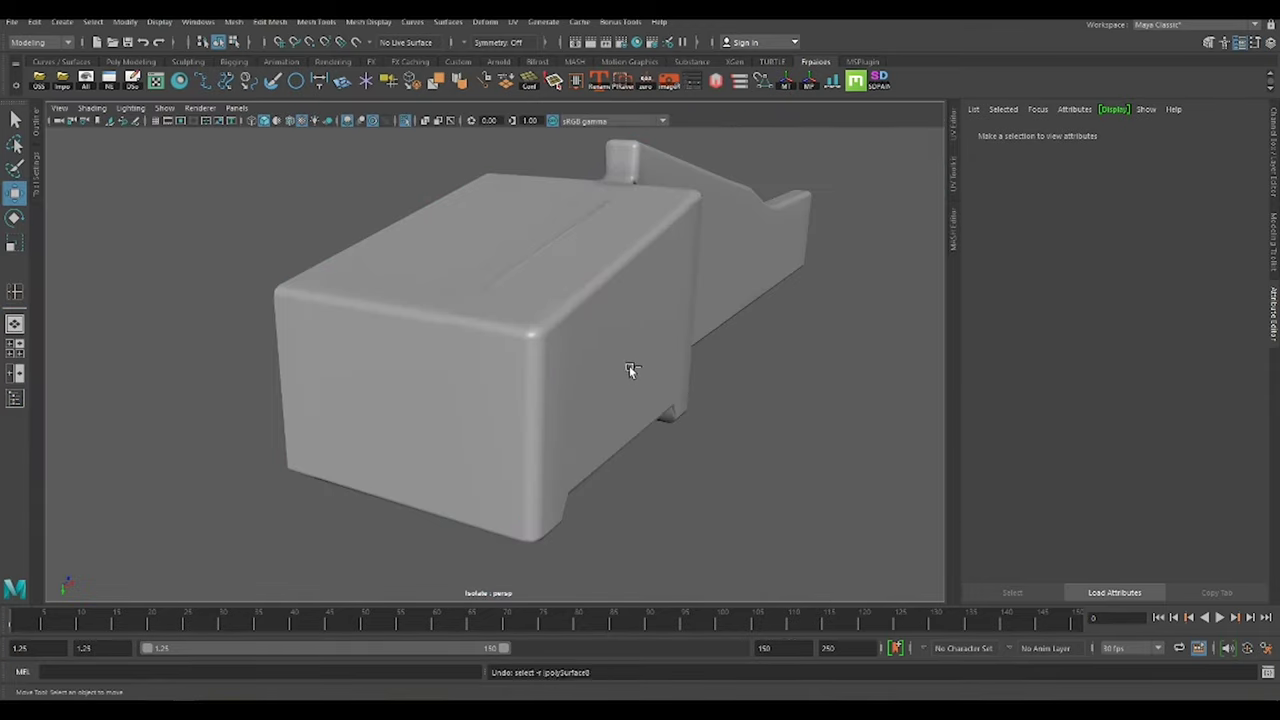
left_click(629, 365)
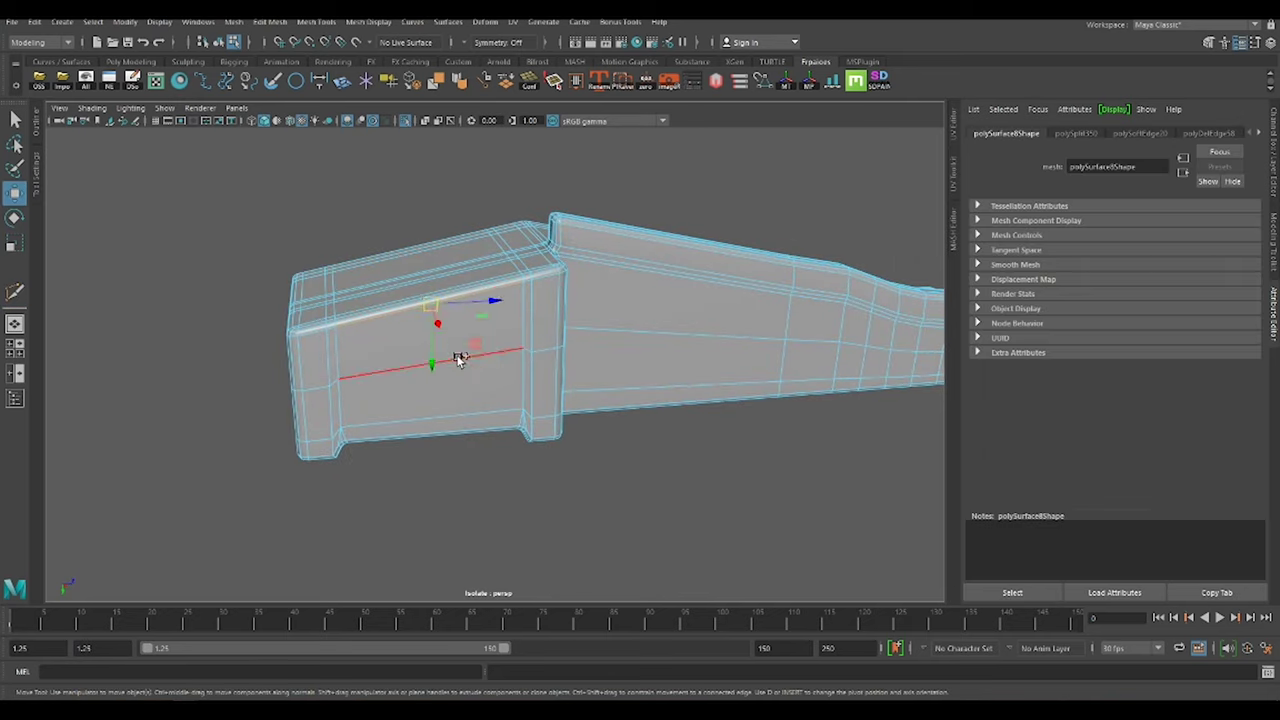
Connect vertical edges across the plate, then lower pCube7 and pCube8 together
right_click_drag(640, 320, 660, 333, "shift")
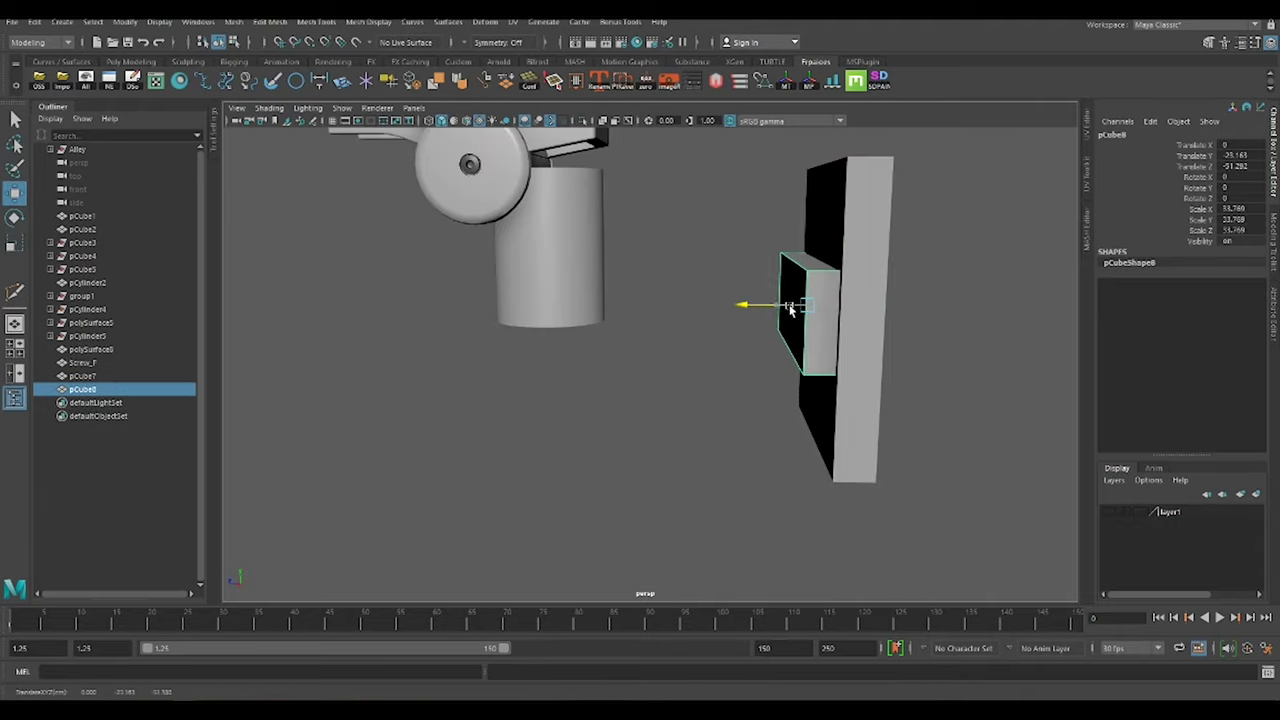
key("r")
left_click_drag(790, 308, 838, 365, "alt")
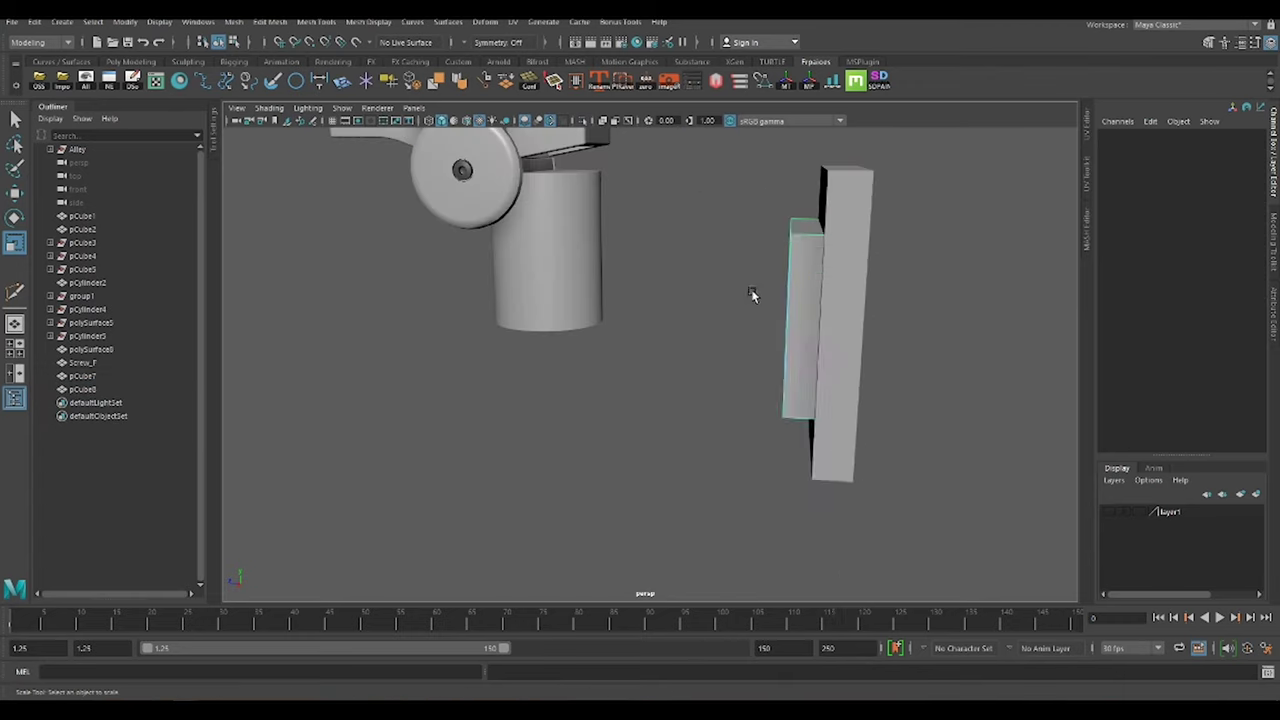
left_click(1000, 296, "shift")
middle_click_drag(1000, 296, 968, 343)
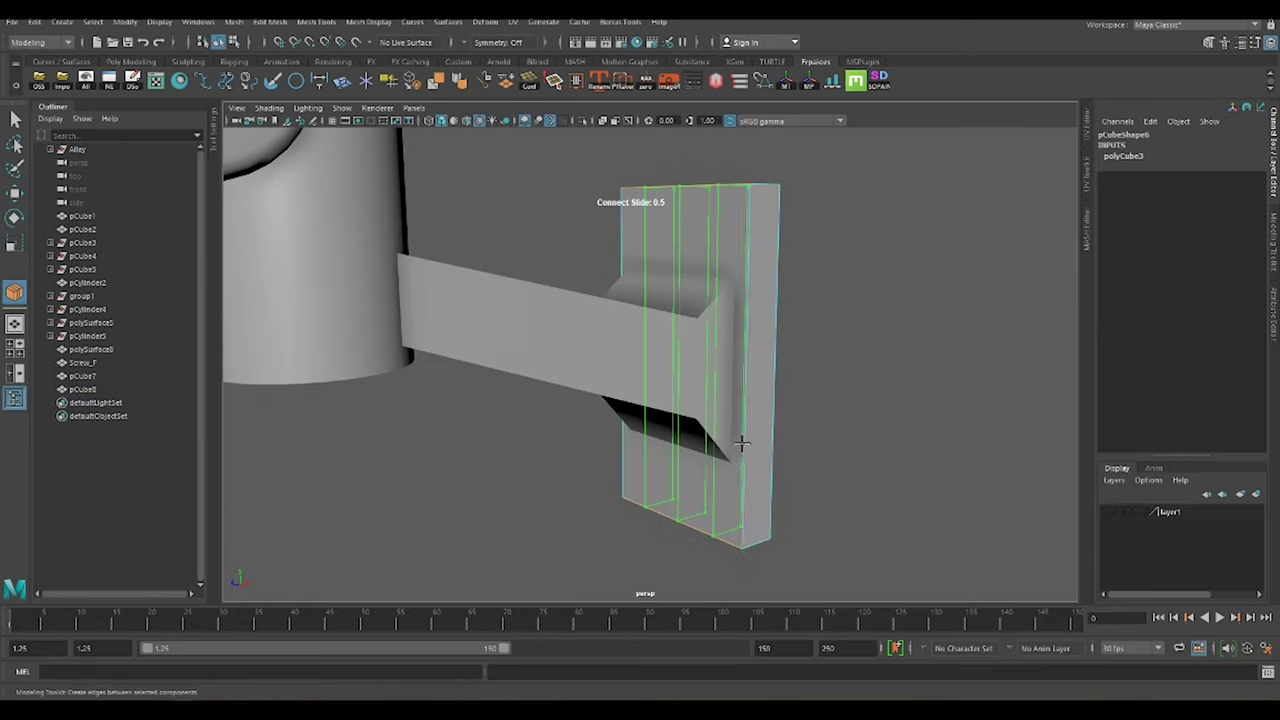
left_click_drag(741, 443, 590, 318, "alt")
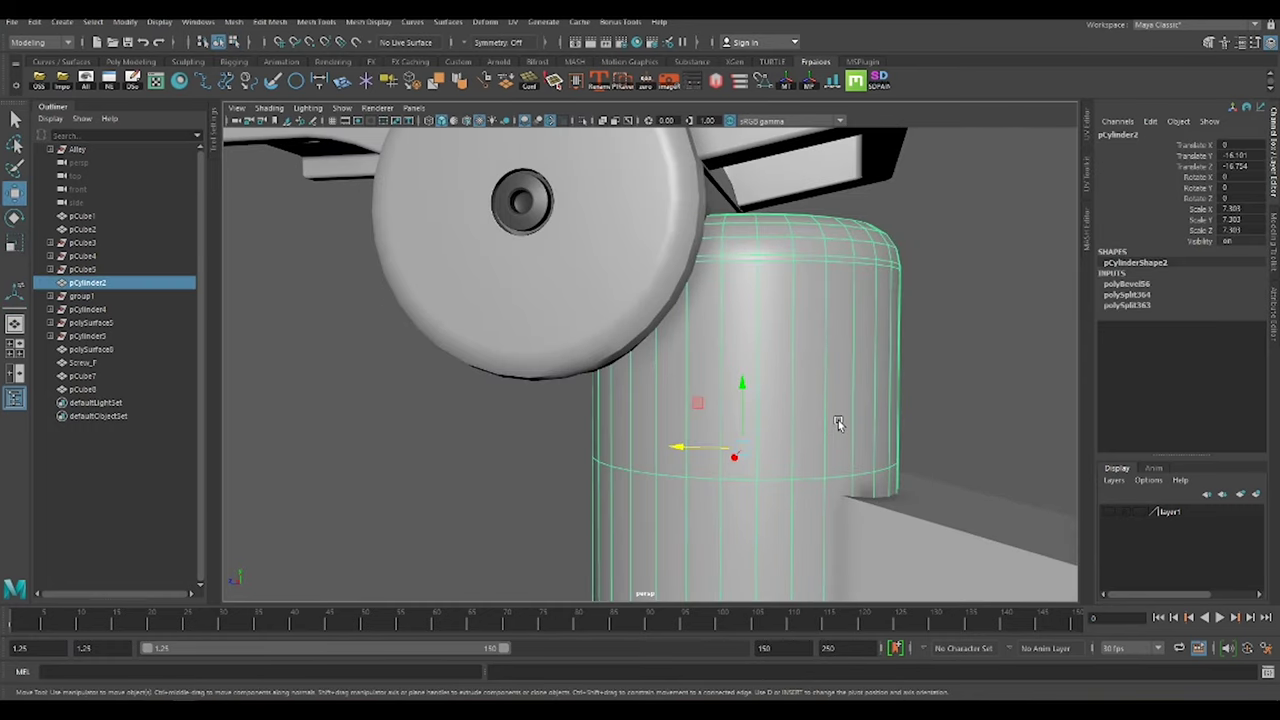
Cut an edge loop on pCylinder2 and extrude the face ring into a groove with Thickness -0.5
right_click_drag(838, 424, 820, 268, "shift")
left_click(823, 470, "ctrl")
key("w")
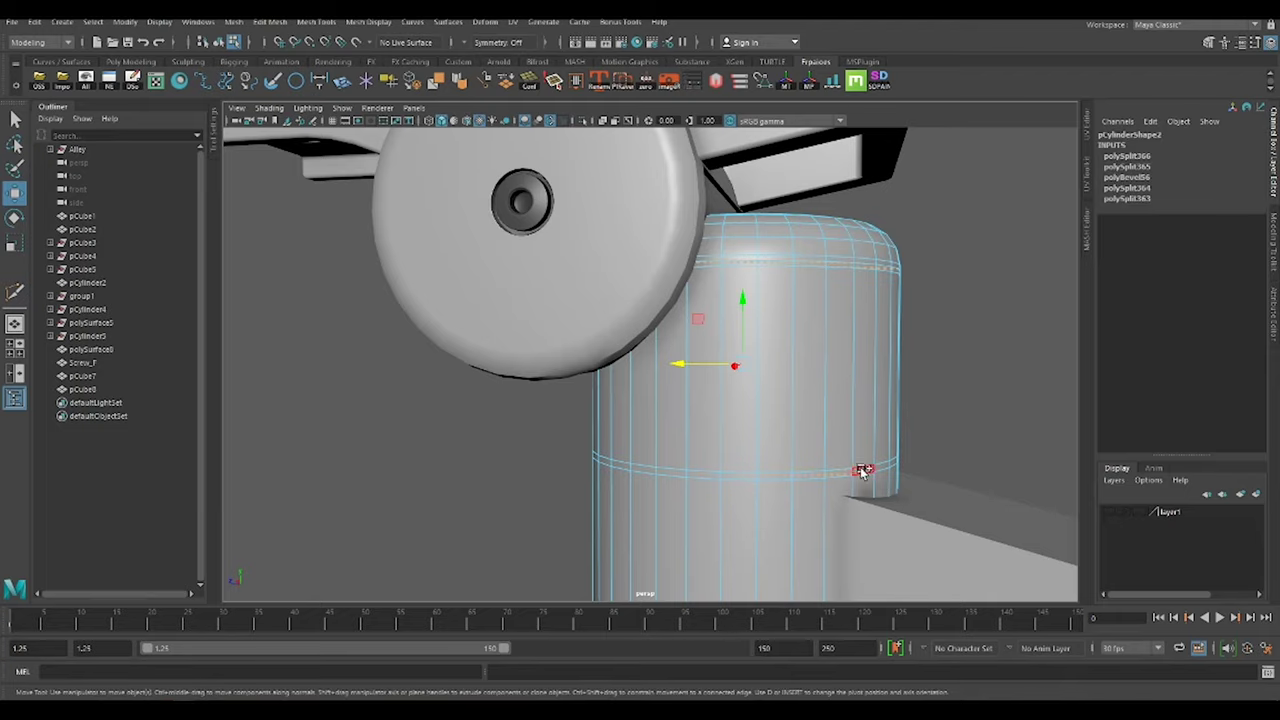
double_click(862, 471)
key("ctrl+e")
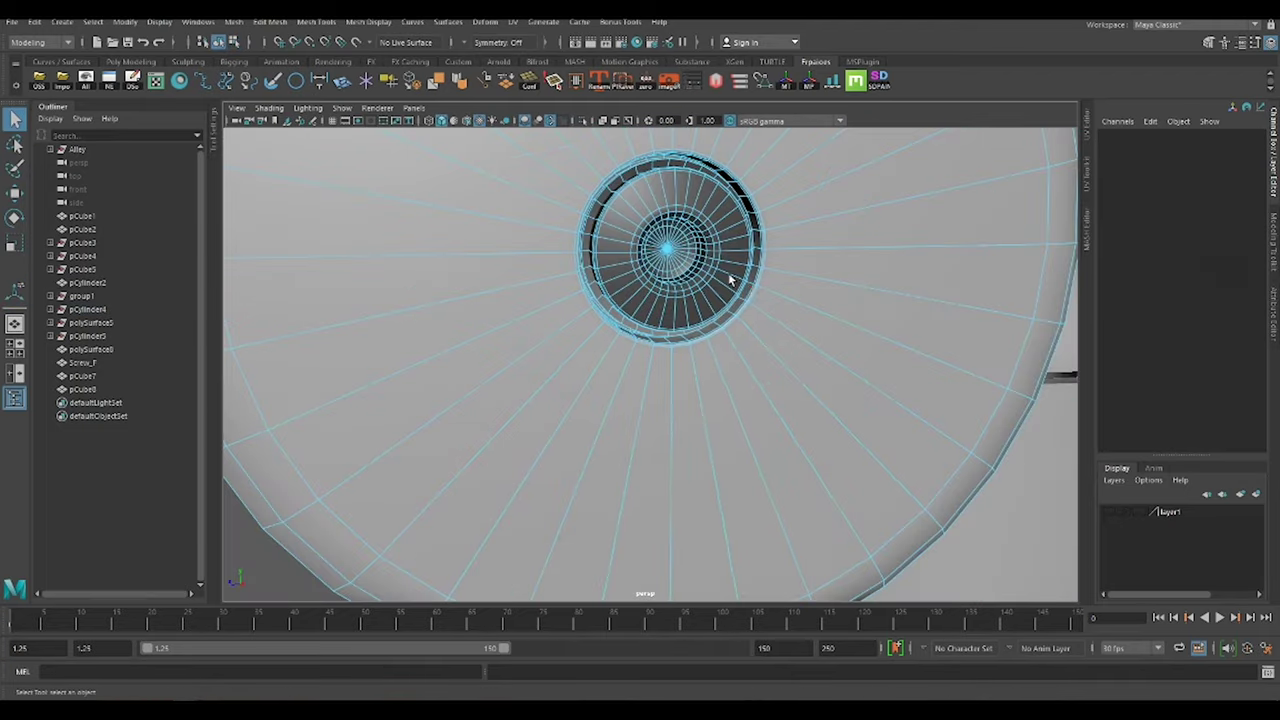
mouse_move(968, 505)
left_mouse_down("alt")
mouse_move(874, 347)
mouse_move(794, 334)
mouse_move(689, 274)
mouse_move(759, 361)
mouse_move(400, 275)
mouse_move(675, 316)
mouse_move(752, 388)
left_mouse_up("alt")
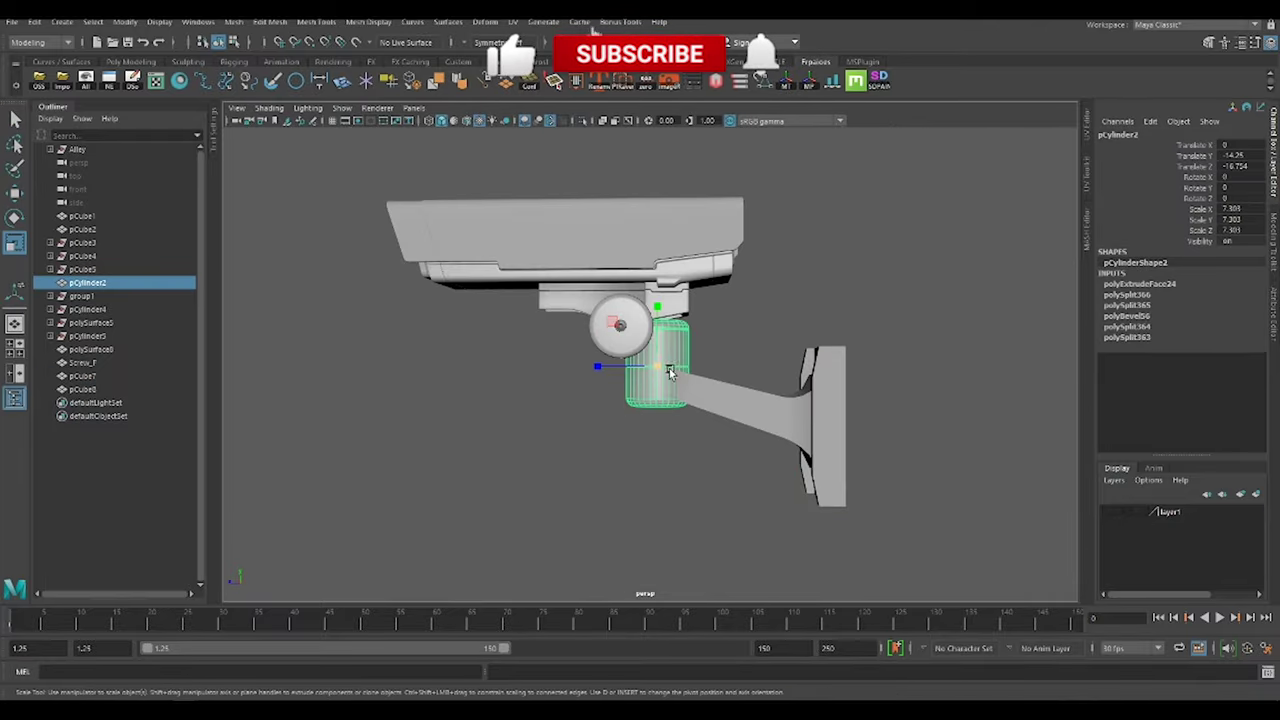
Extrude the cylinder's end faces twice to form a recessed hole
left_click_drag(670, 372, 683, 289, "alt")
scroll(683, 289, "down", 5)
scroll(760, 434, "up", 8)
left_click_drag(760, 434, 728, 312, "alt")
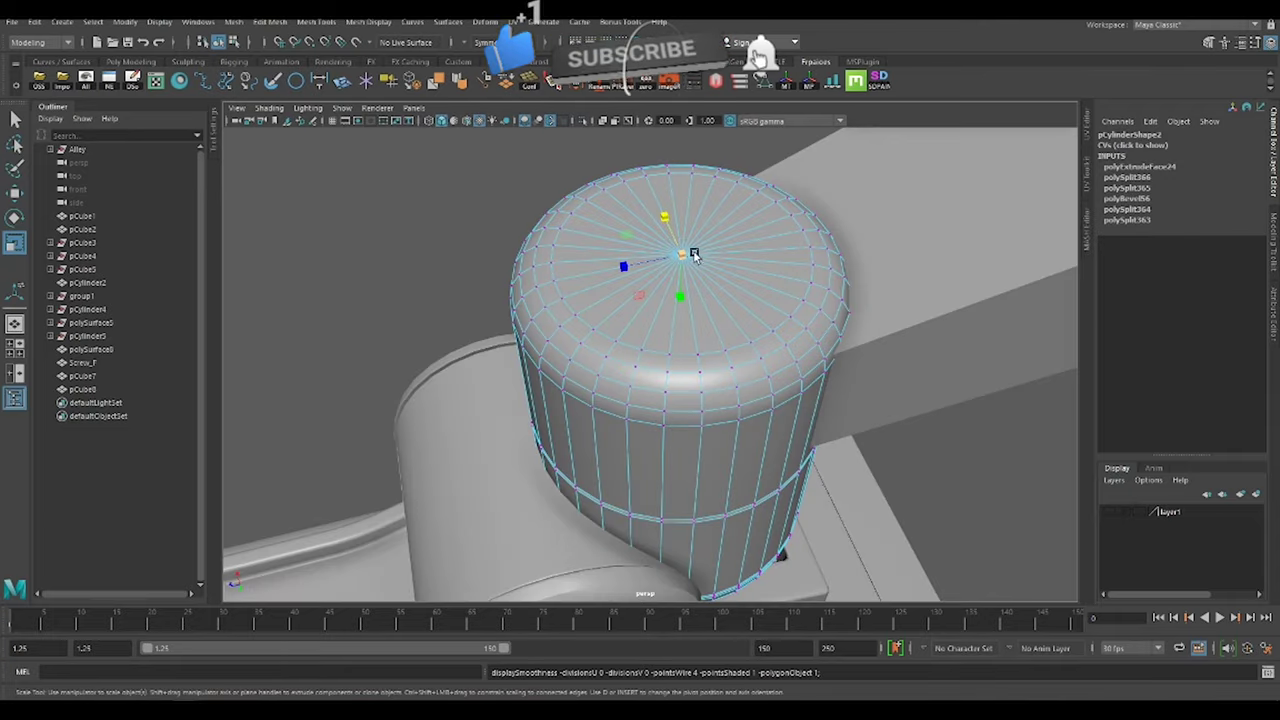
key("ctrl+e")
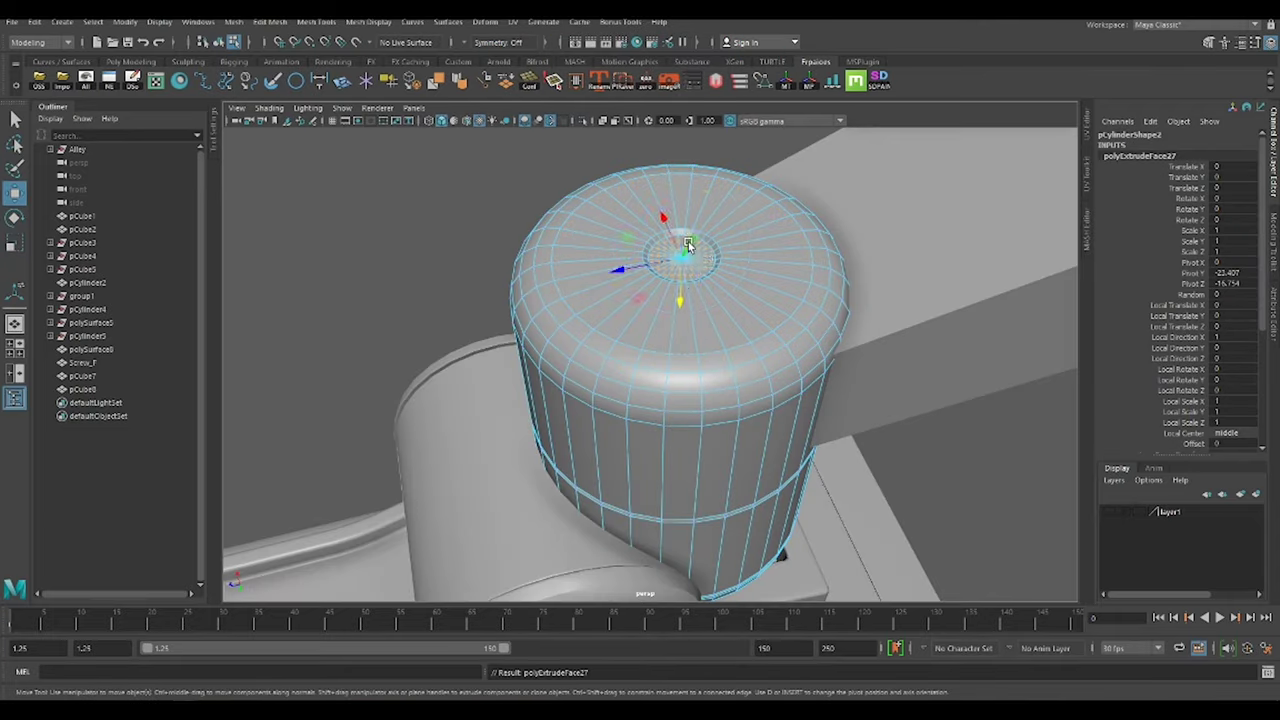
mouse_move(688, 245)
left_mouse_down("alt")
mouse_move(757, 234)
mouse_move(874, 259)
mouse_move(940, 240)
left_mouse_up("alt")
scroll(757, 234, "up", 4)
scroll(683, 300, "up", 3)
key("ctrl+e")
scroll(779, 262, "down", 5)
Preview the smoothed cylinder and duplicate the screw as Screw_F1
key("3")
left_click(990, 308)
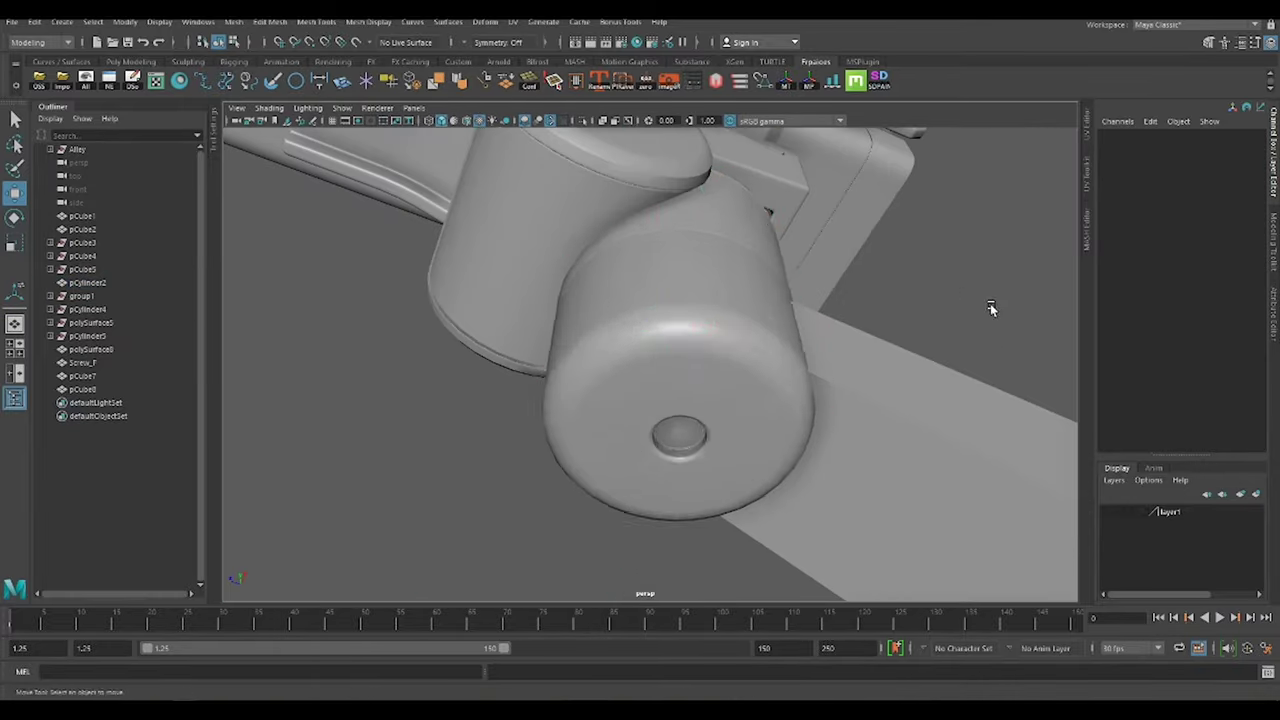
key("ctrl+d")
Frame the new screw copy, then deselect it and return to the arm joint
key("f")
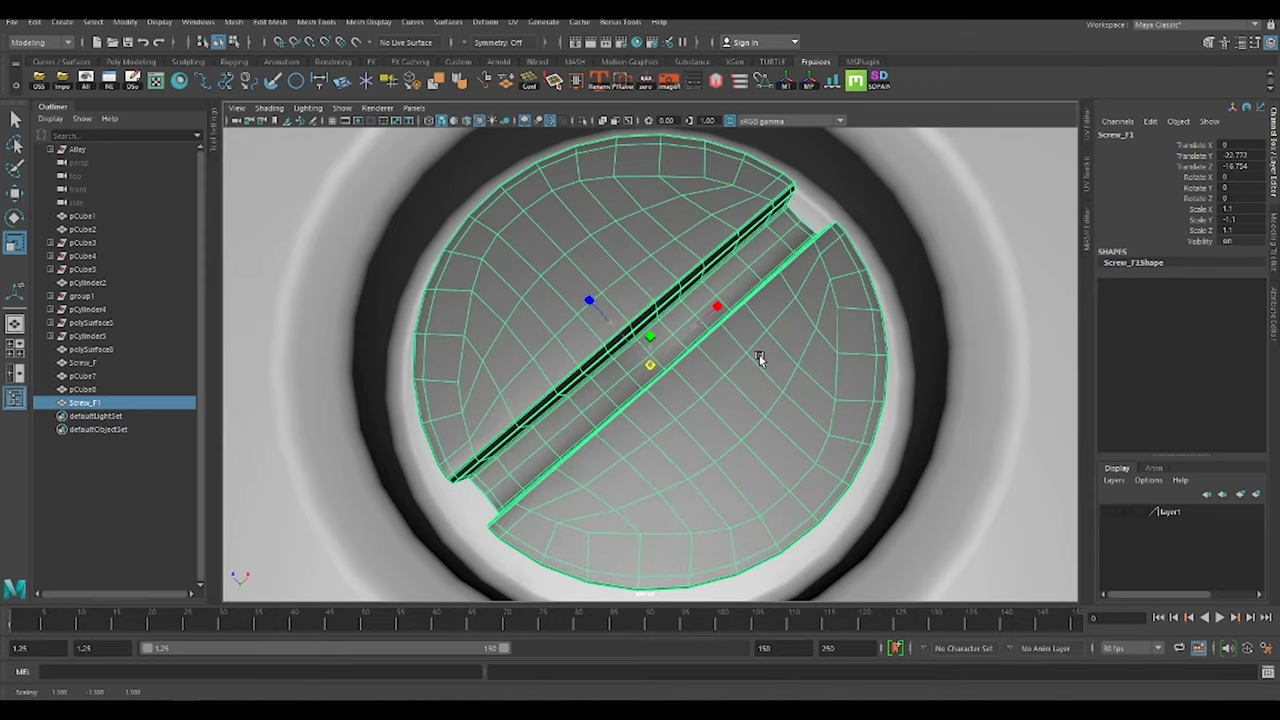
scroll(760, 358, "down", 5)
left_click_drag(760, 358, 753, 369, "alt")
left_click(753, 369)
scroll(691, 331, "up", 4)
key("e")
mouse_move(691, 331)
left_mouse_down("alt")
mouse_move(601, 323)
mouse_move(740, 349)
mouse_move(709, 317)
left_mouse_up("alt")
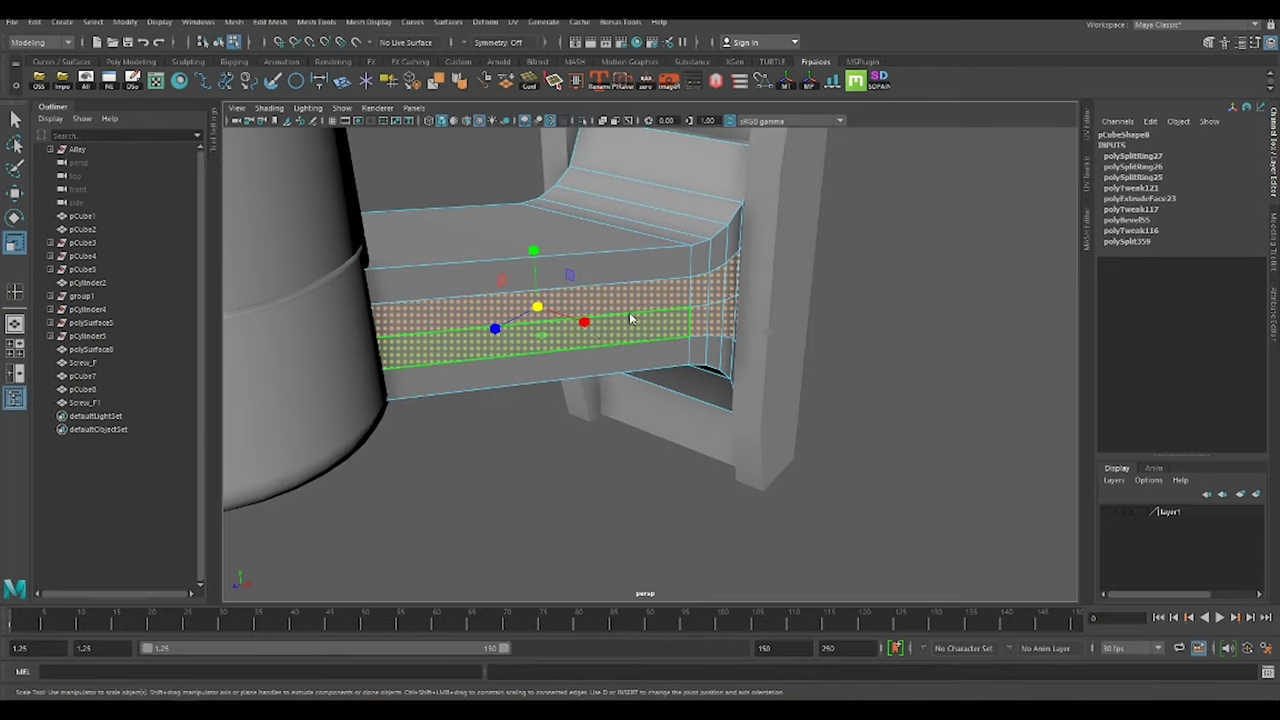
Select pCube8's side face strip for the inset, undoing one stray change
mouse_move(630, 318)
left_mouse_down("alt")
mouse_move(709, 329)
mouse_move(684, 364)
left_mouse_up("alt")
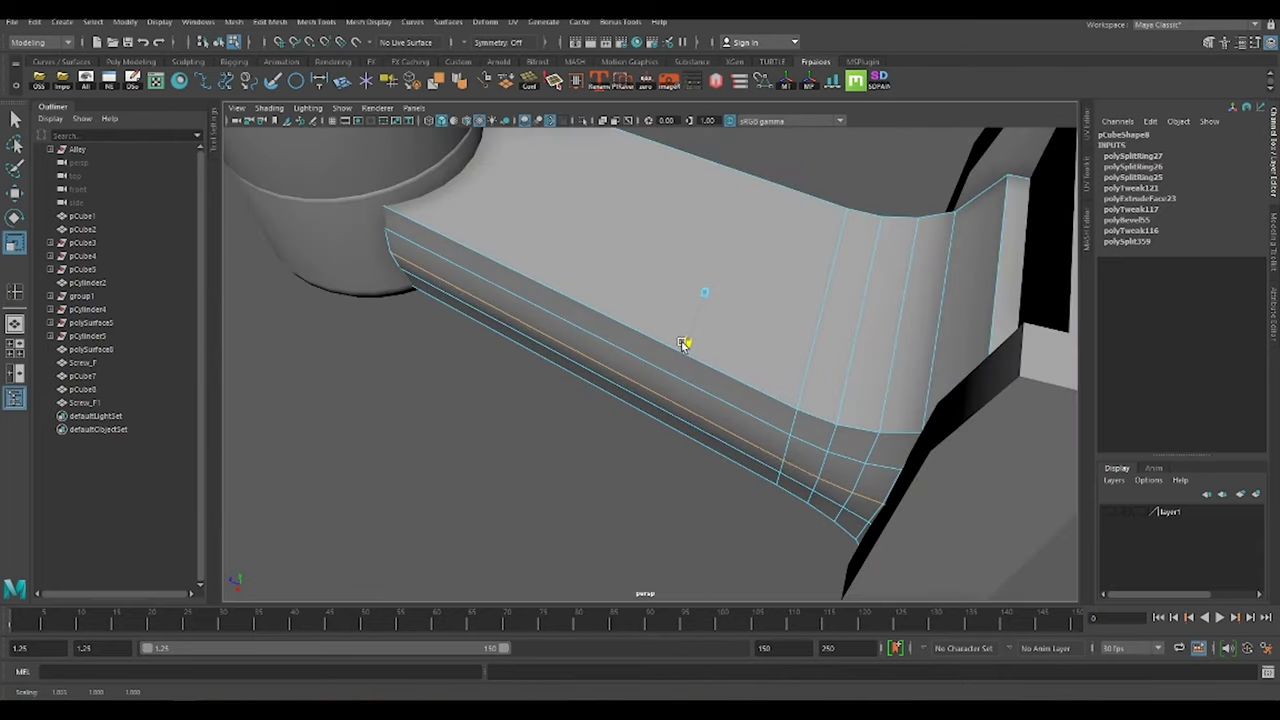
right_click_drag(749, 305, 834, 283)
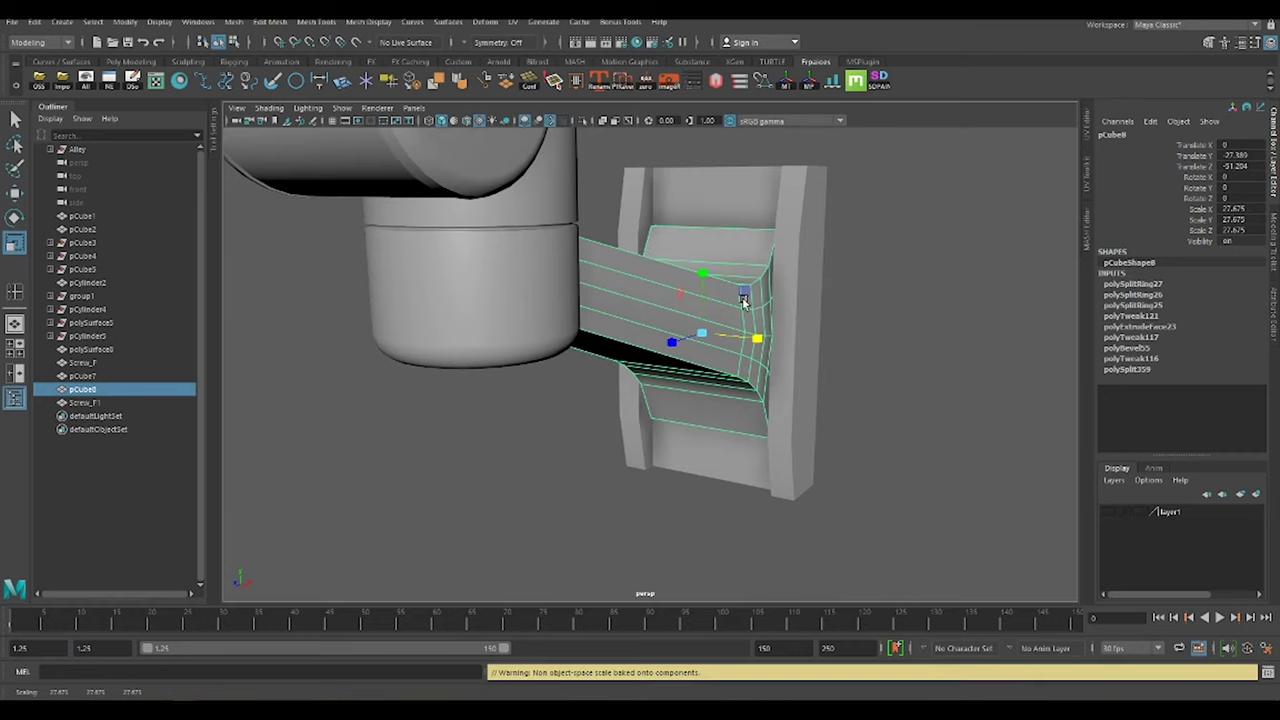
left_click_drag(744, 303, 694, 291, "alt")
right_click_drag(694, 291, 694, 257)
left_click_drag(694, 257, 808, 251, "alt")
scroll(662, 333, "up", 5)
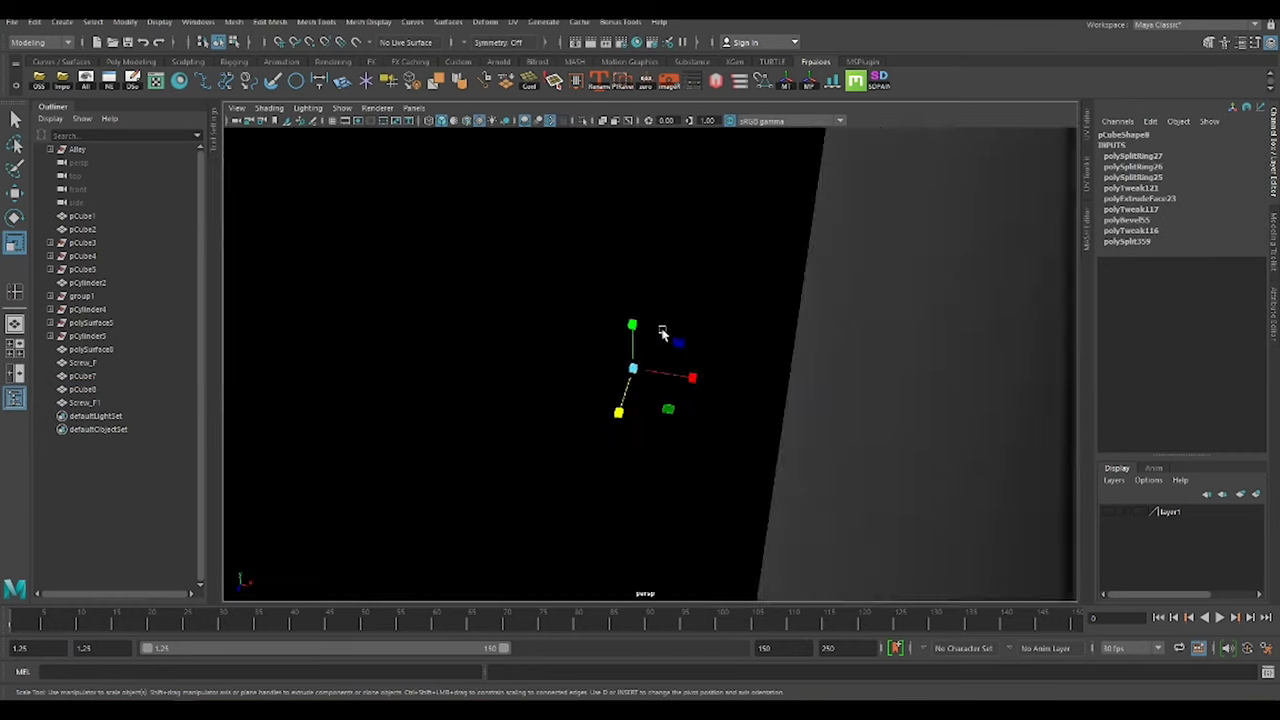
key("ctrl+z")
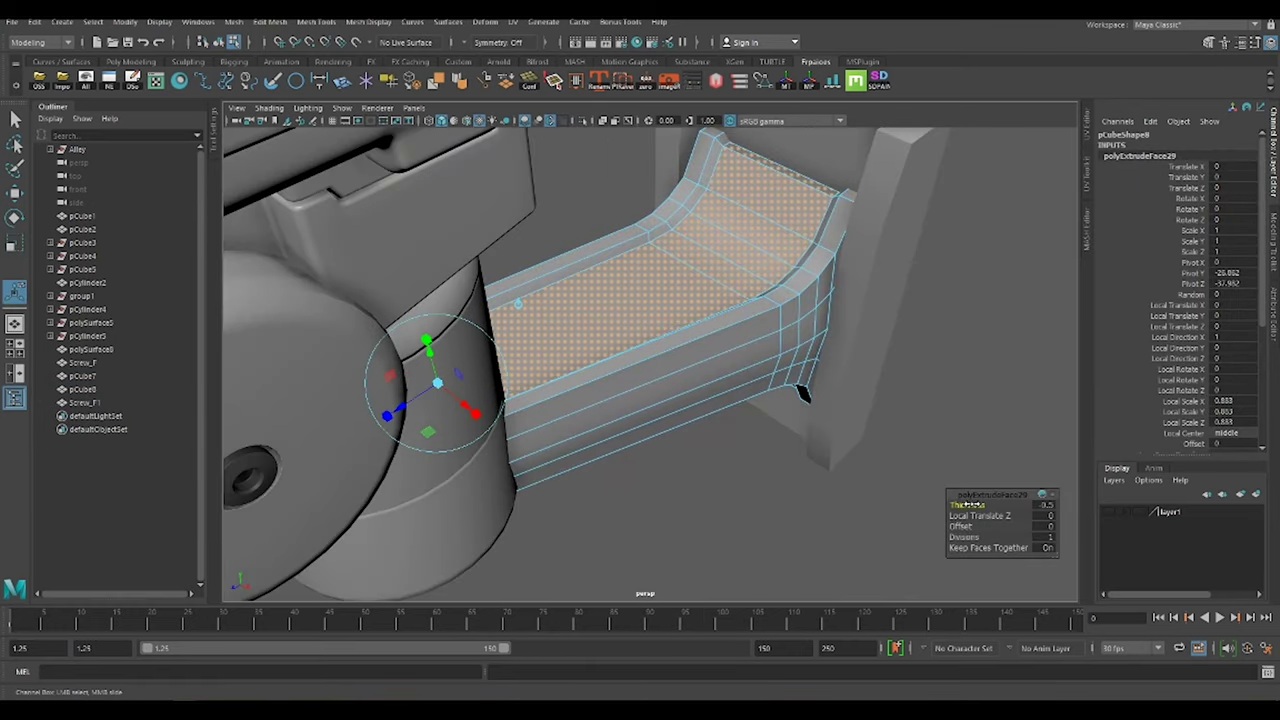
right_click(690, 358)
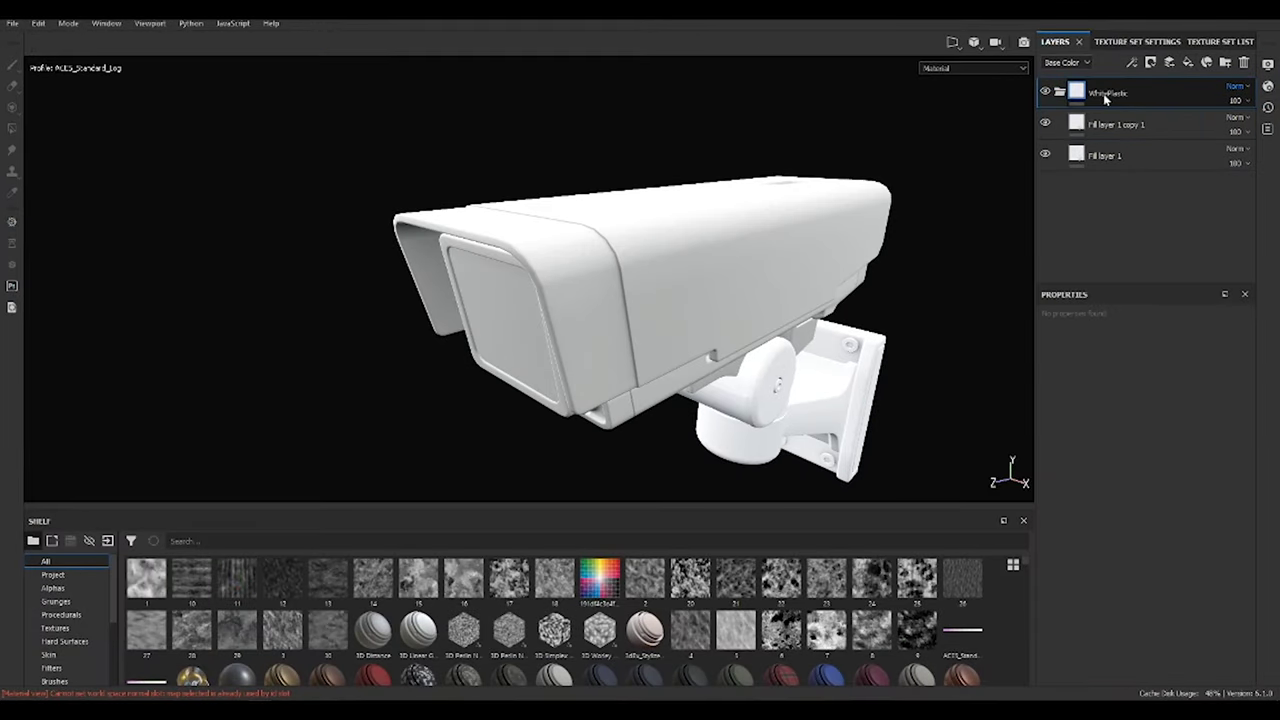
Instantiate the WhitePlastic folder across texture sets 1001 and 1002
left_click(1078, 124)
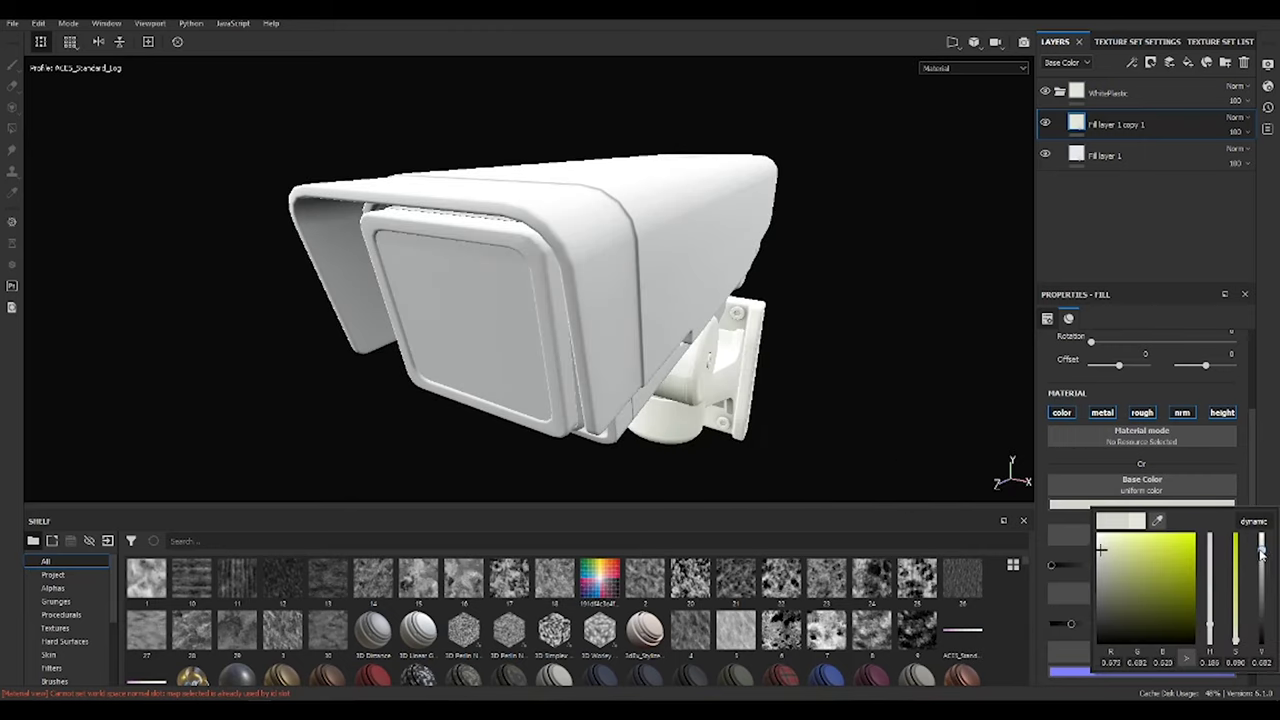
right_click(1133, 91)
left_click(1170, 363)
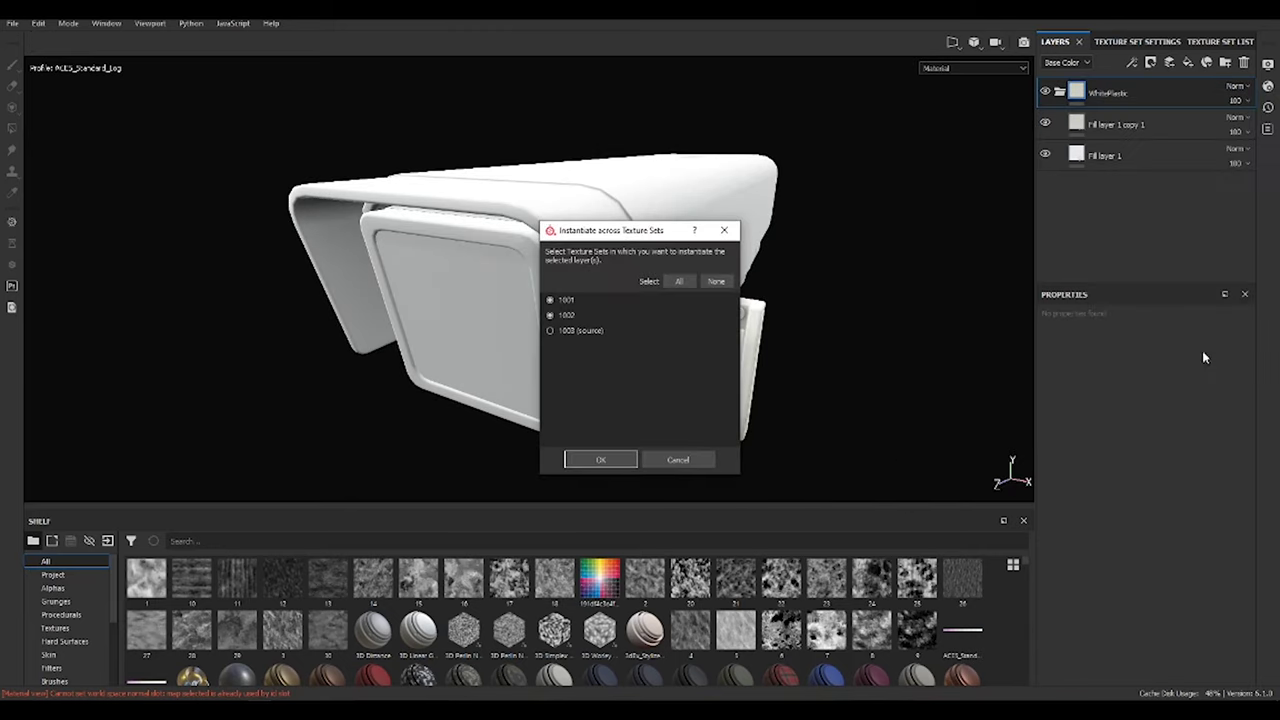
left_click(600, 462)
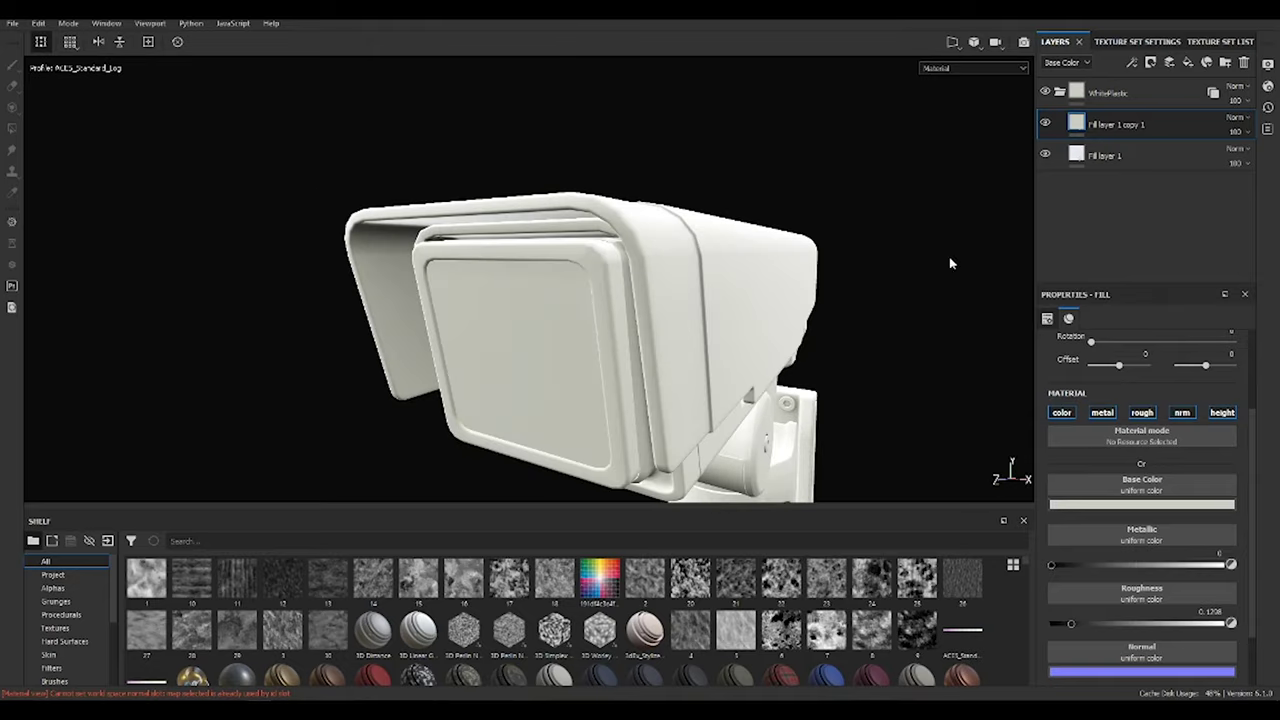
Give Fill layer 1 copy 1 a black mask with a grunge fill, searching the shelf for 'sandm'
left_click(1183, 95)
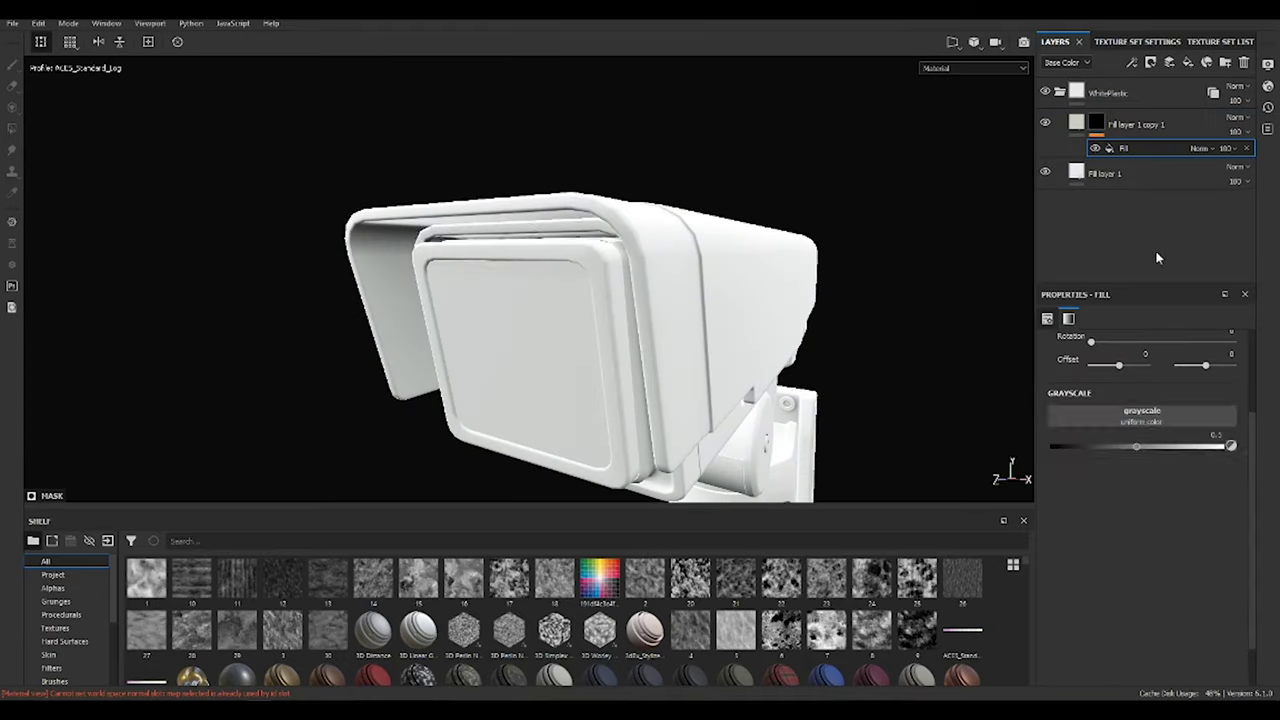
left_click(1142, 412)
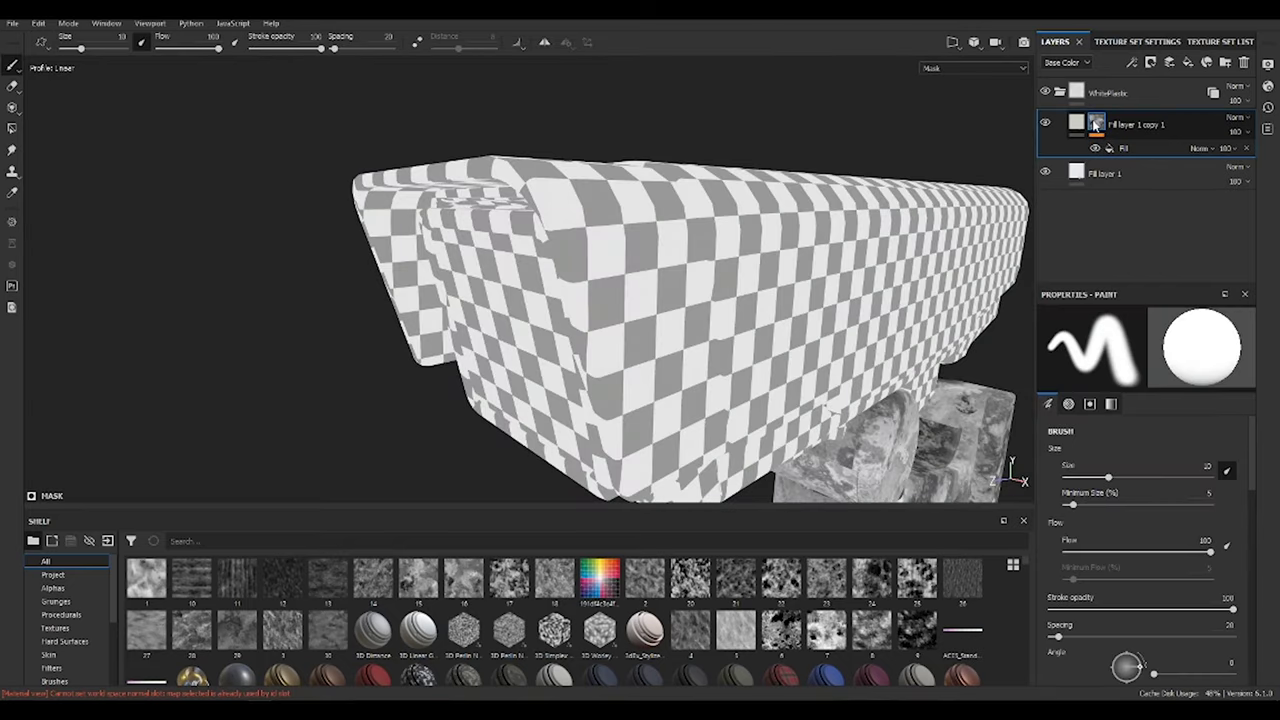
left_click(1124, 148)
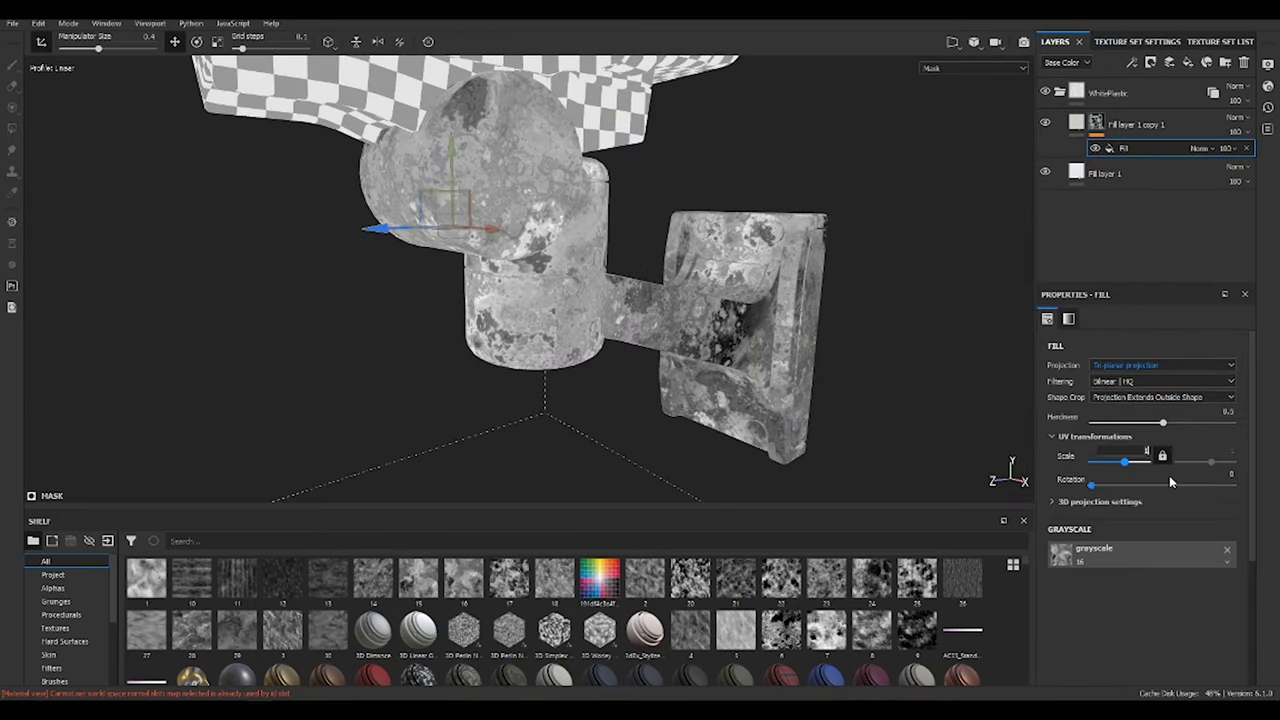
left_click(67, 628)
type("sand")
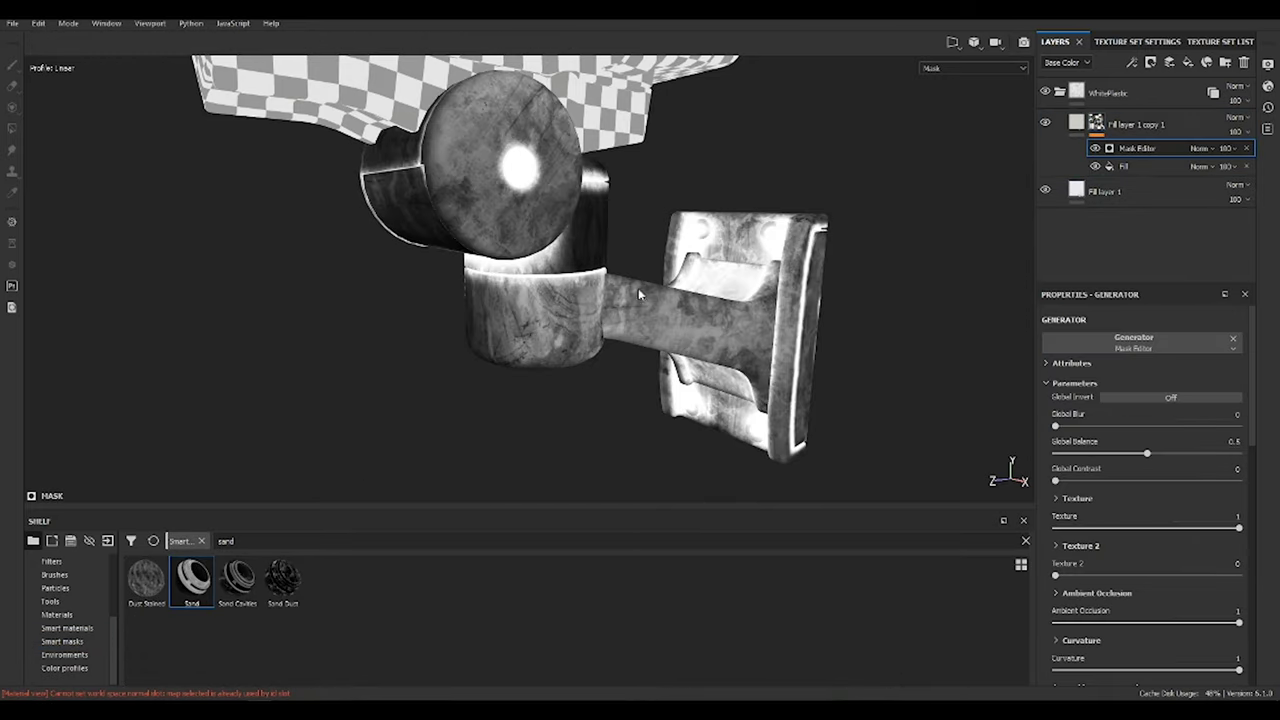
type("m")
mouse_move(794, 150)
left_mouse_down("alt")
mouse_move(732, 299)
mouse_move(580, 323)
left_mouse_up("alt")
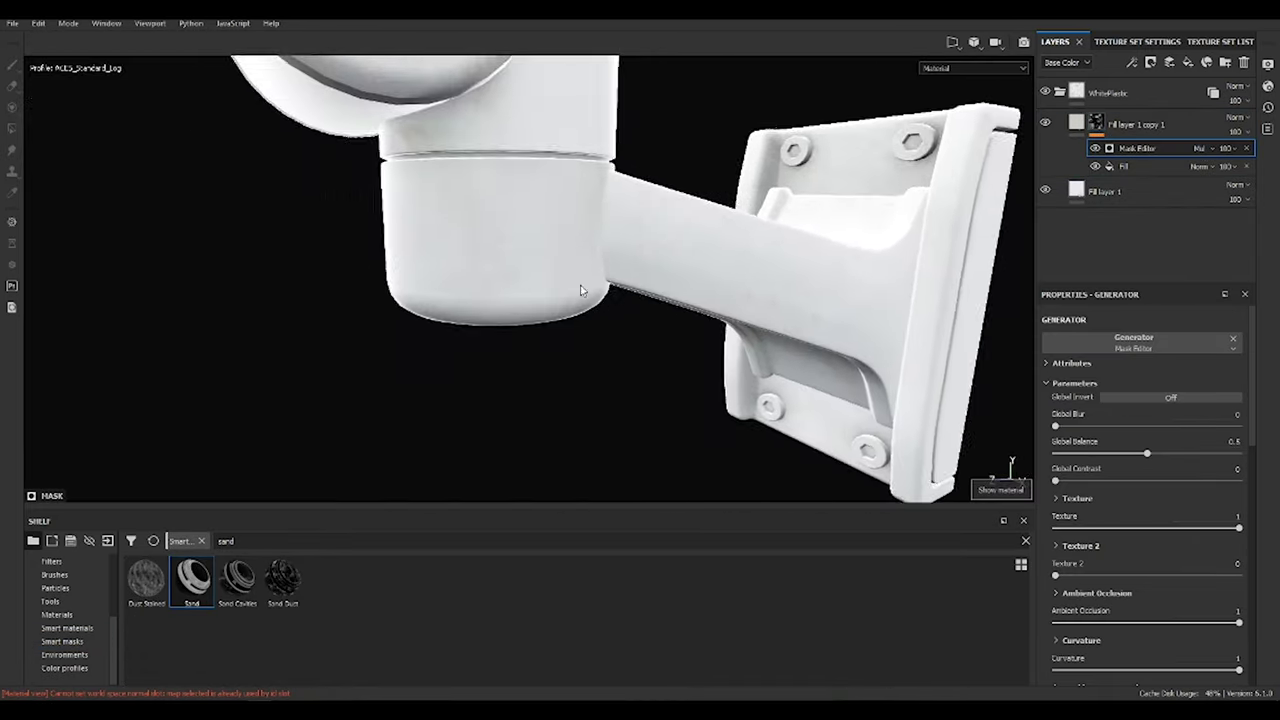
left_click(1082, 153)
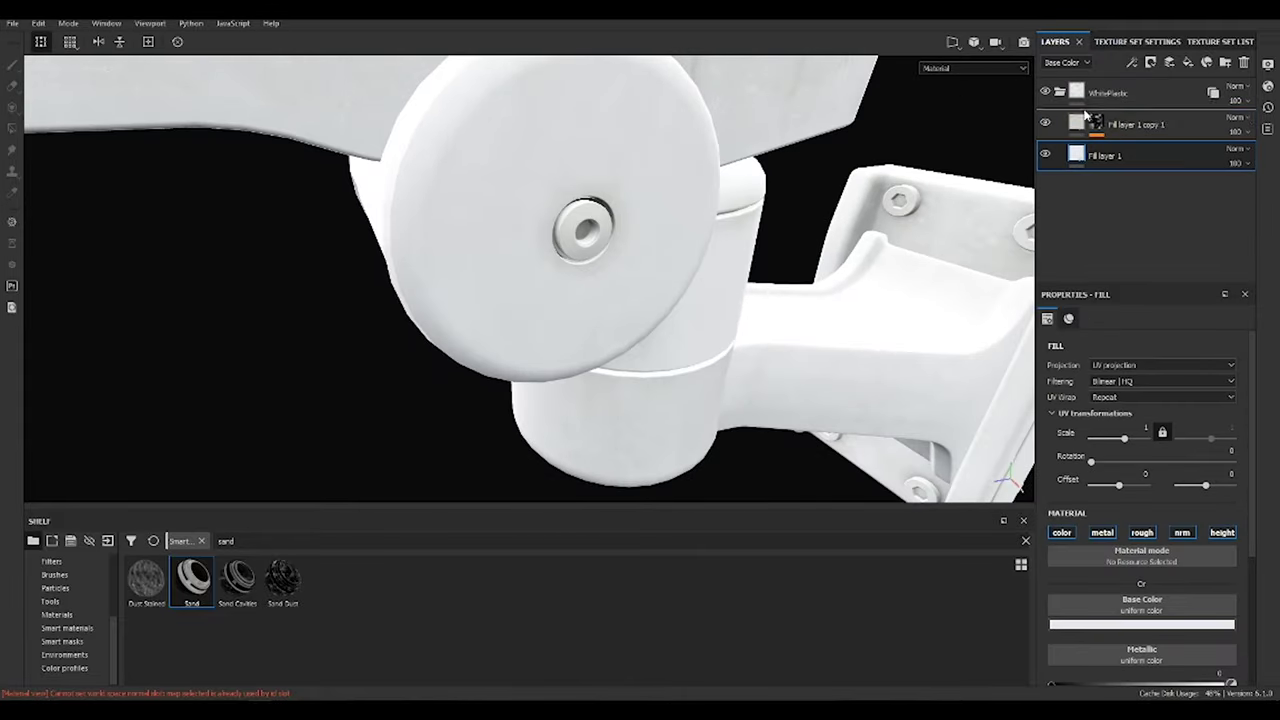
Duplicate the base fill, tint it light grey-green, and mask it with tri-planar BnW Spots 2
key("ctrl+d")
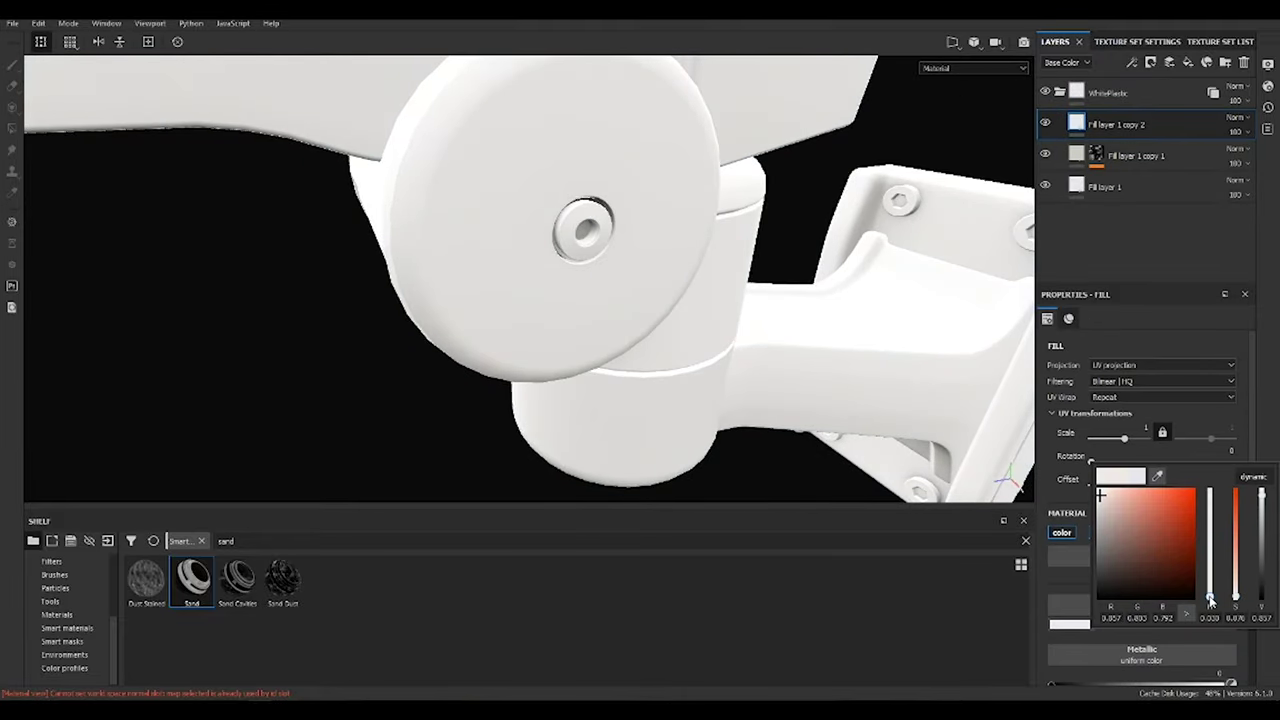
left_click_drag(1100, 495, 1103, 503)
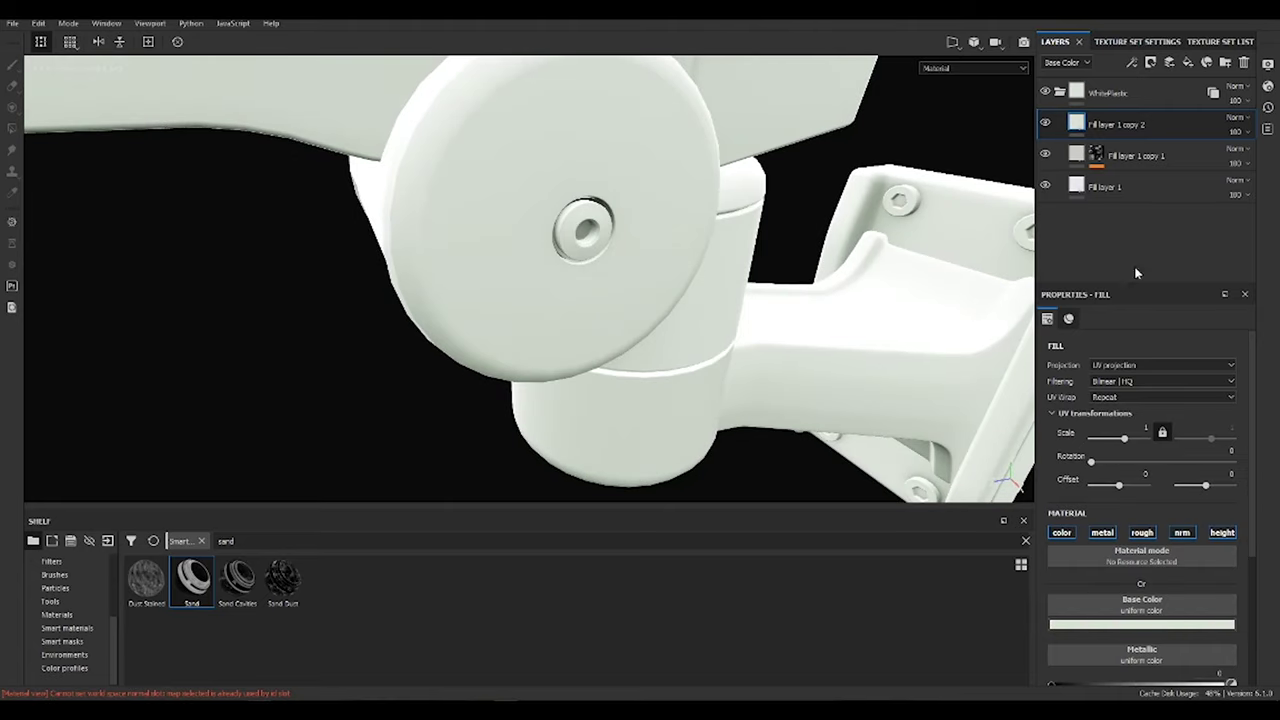
left_click(1150, 63)
left_click(1182, 107)
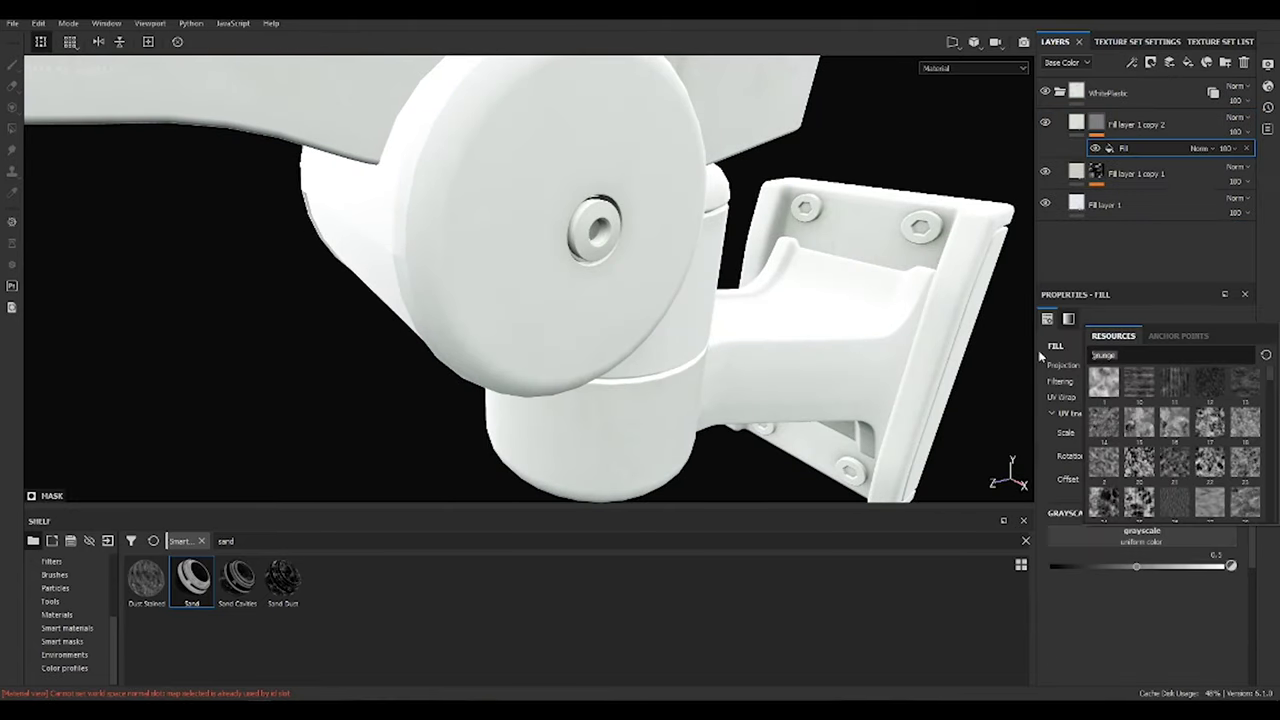
type("bnw")
left_click(1143, 386)
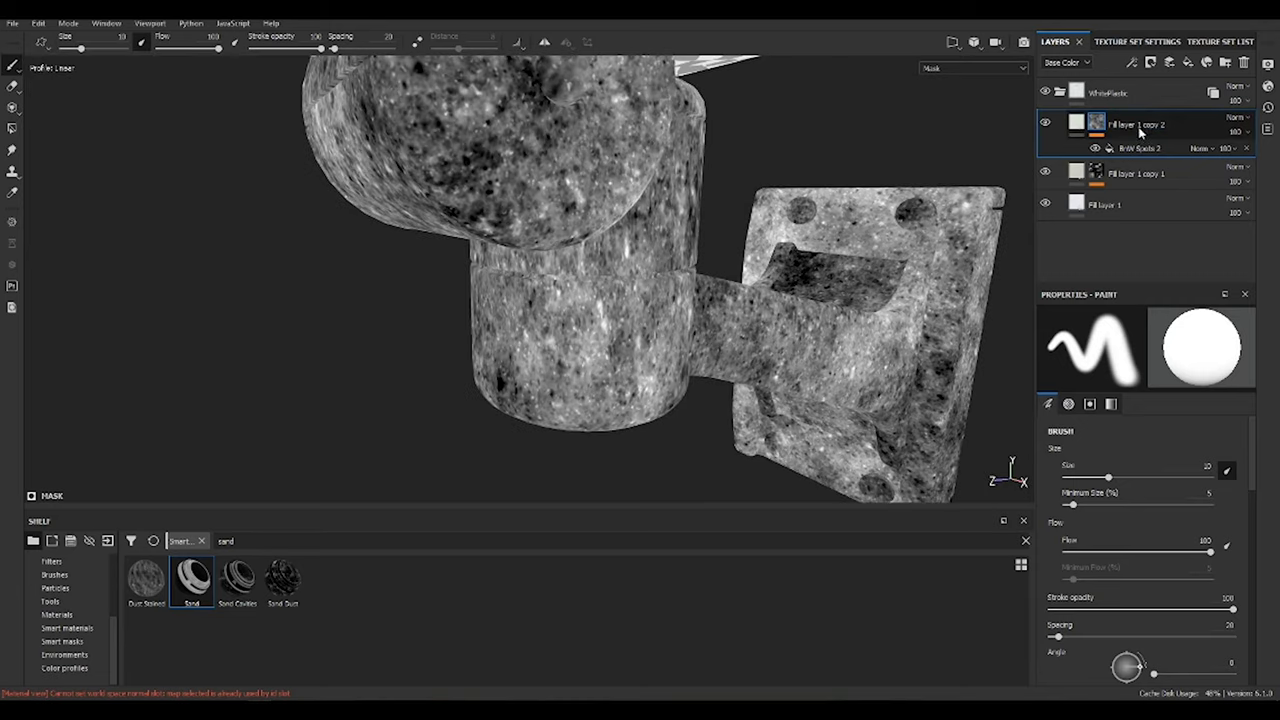
left_click(1160, 365)
left_click(1130, 380)
type("st")
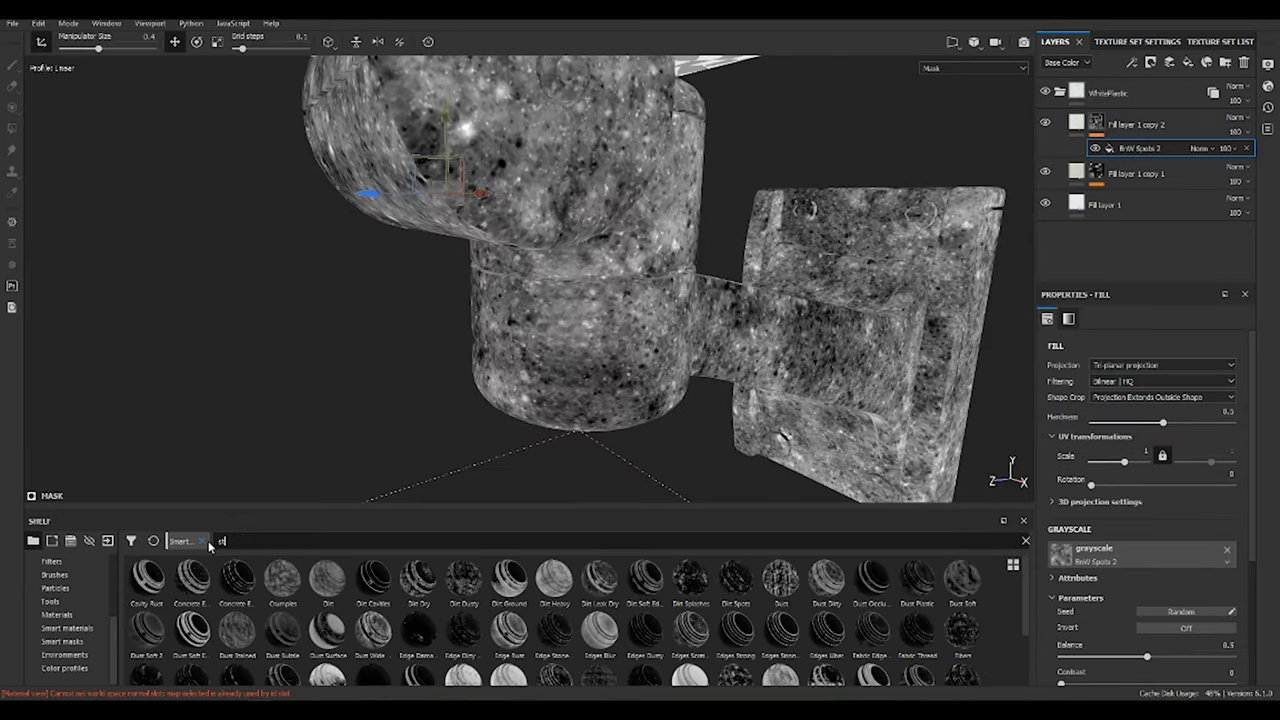
Add a globally inverted Mask Editor generator and a Levels adjustment to the mask
type("r")
left_click(1153, 163)
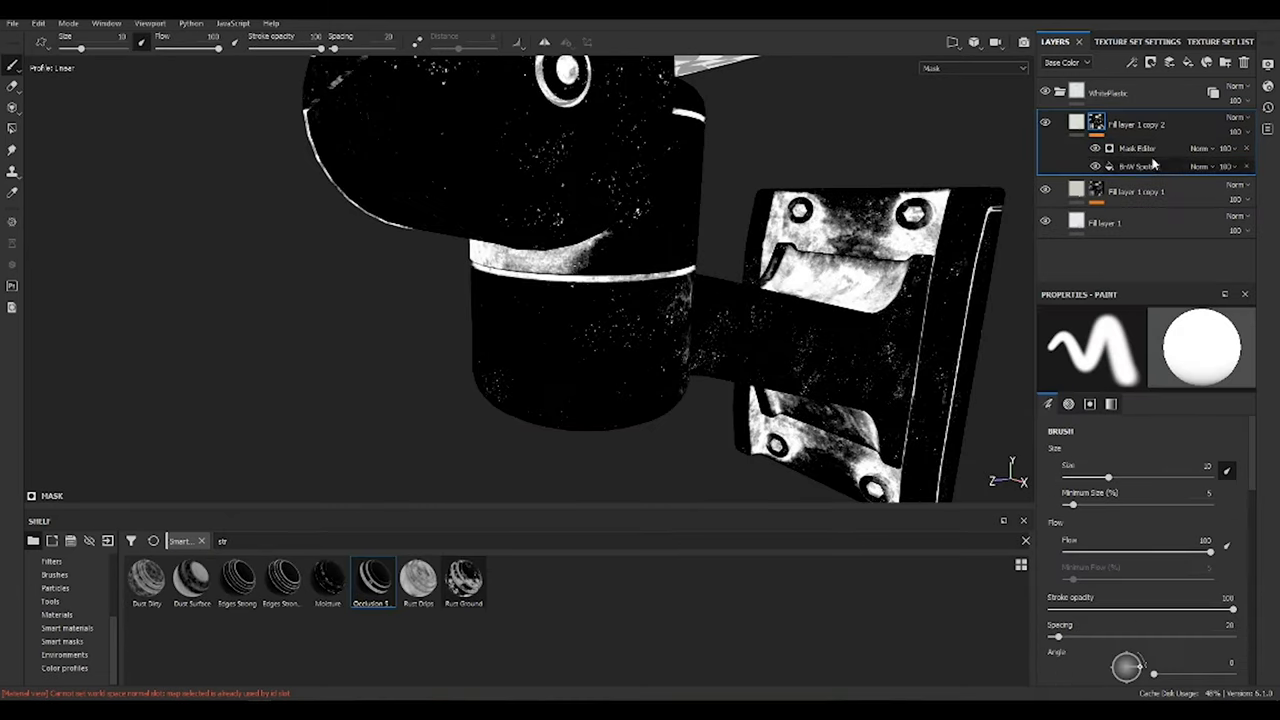
left_click(1137, 148)
left_click(1189, 394)
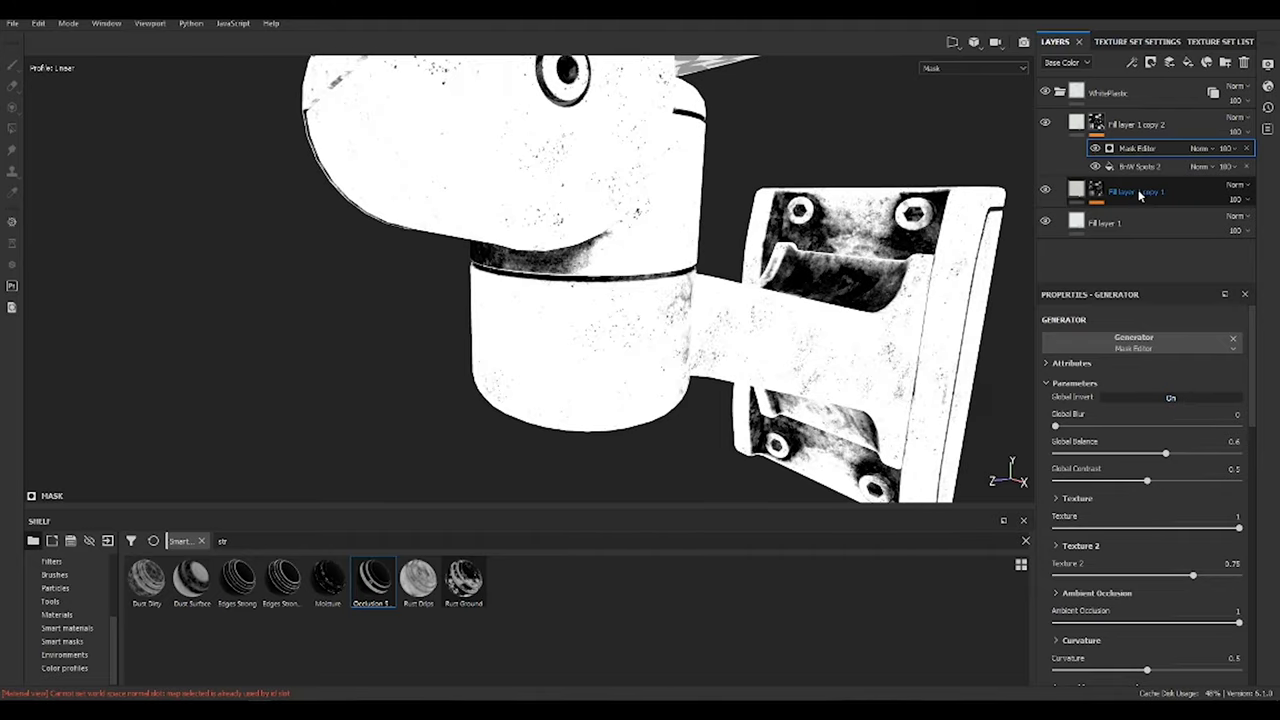
mouse_move(815, 344)
left_mouse_down("alt")
mouse_move(700, 300)
mouse_move(700, 340)
left_mouse_up("alt")
left_click(1150, 62)
left_click(1170, 120)
Review the layer's base colour and mask, then view the whole camera in material mode
key("c")
scroll(736, 366, "up", 3)
scroll(736, 366, "down", 1)
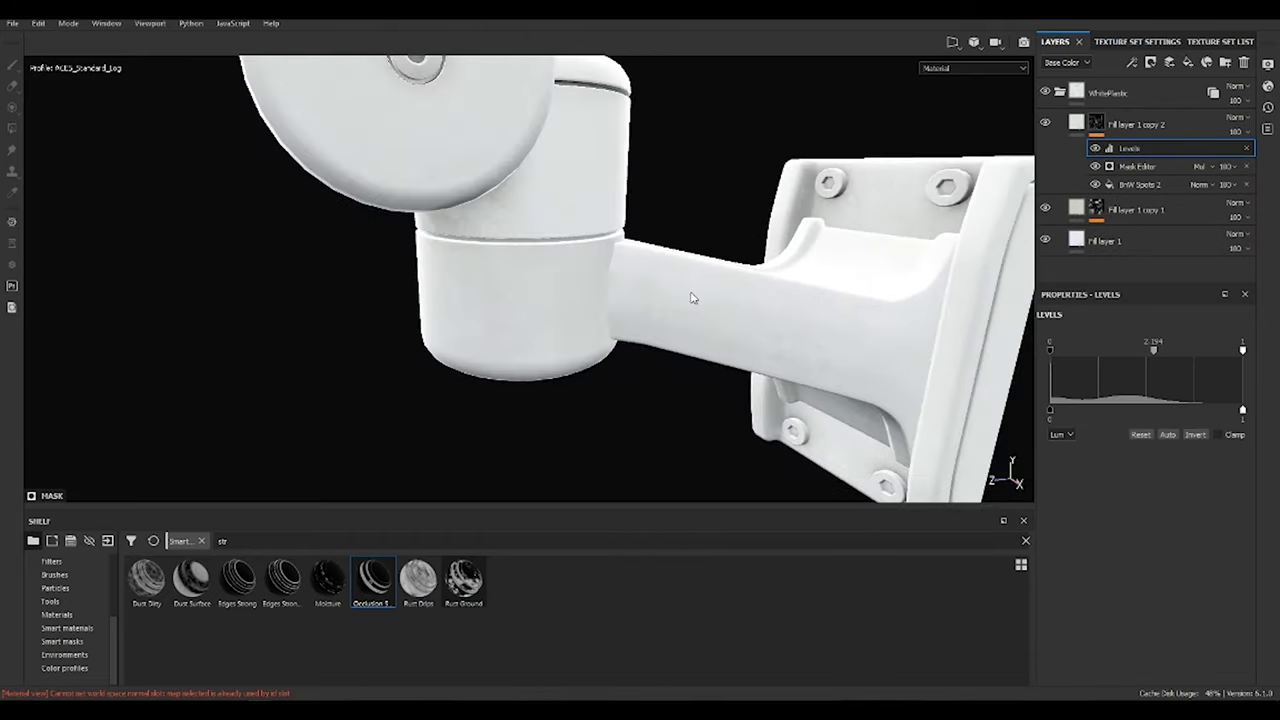
scroll(736, 366, "up", 2)
left_click(1045, 124)
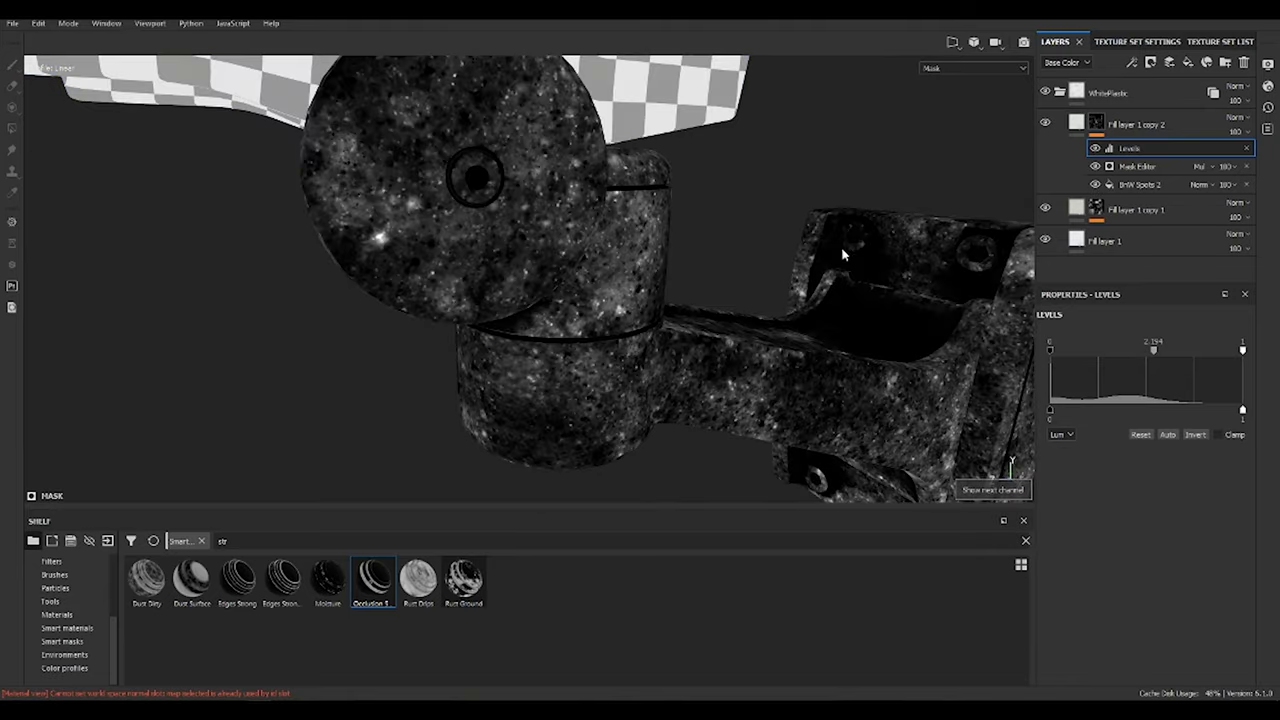
left_click(1130, 124)
left_click(1140, 557)
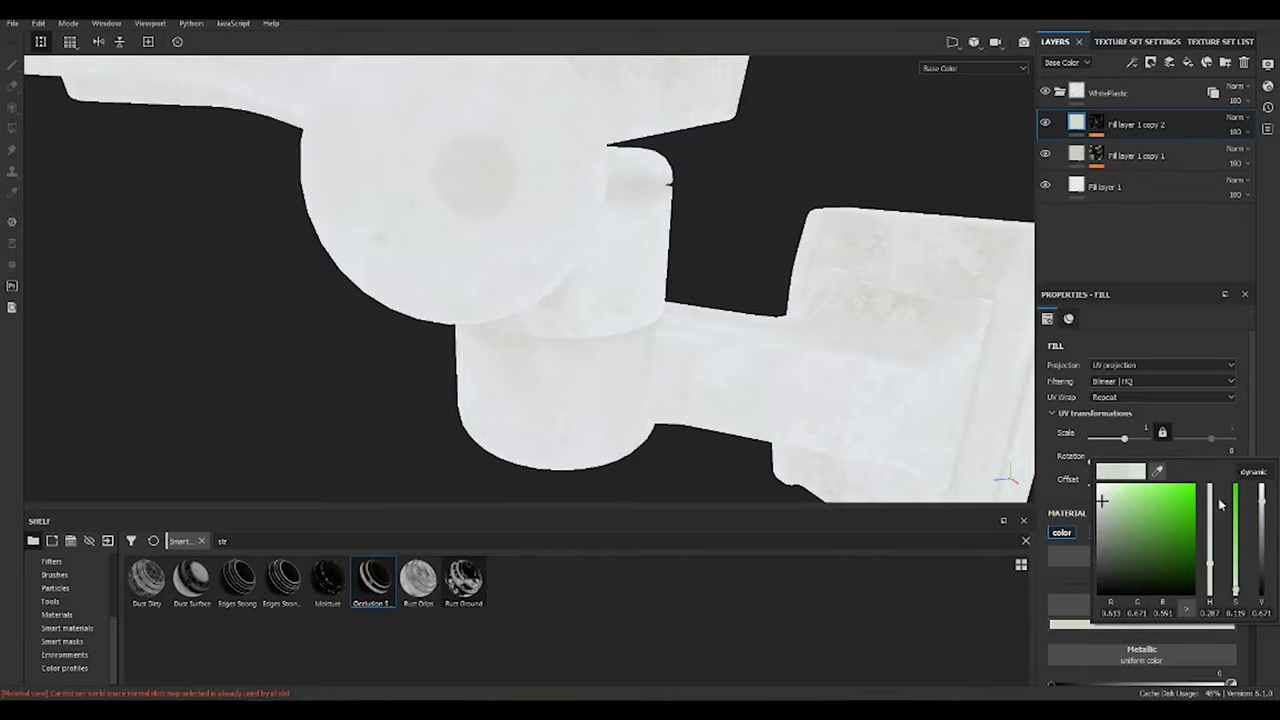
key("m")
scroll(833, 395, "up", 3)
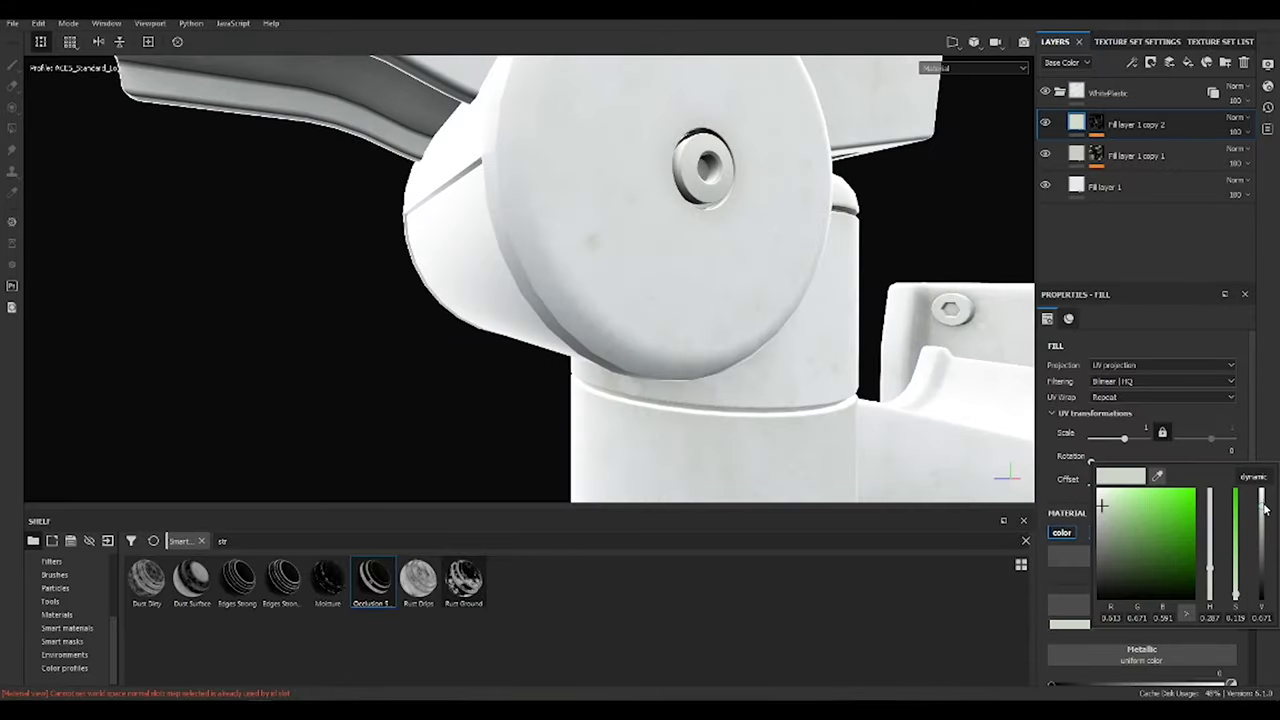
scroll(394, 246, "down", 3)
mouse_move(394, 246)
left_mouse_down("alt")
mouse_move(746, 351)
mouse_move(476, 309)
left_mouse_up("alt")
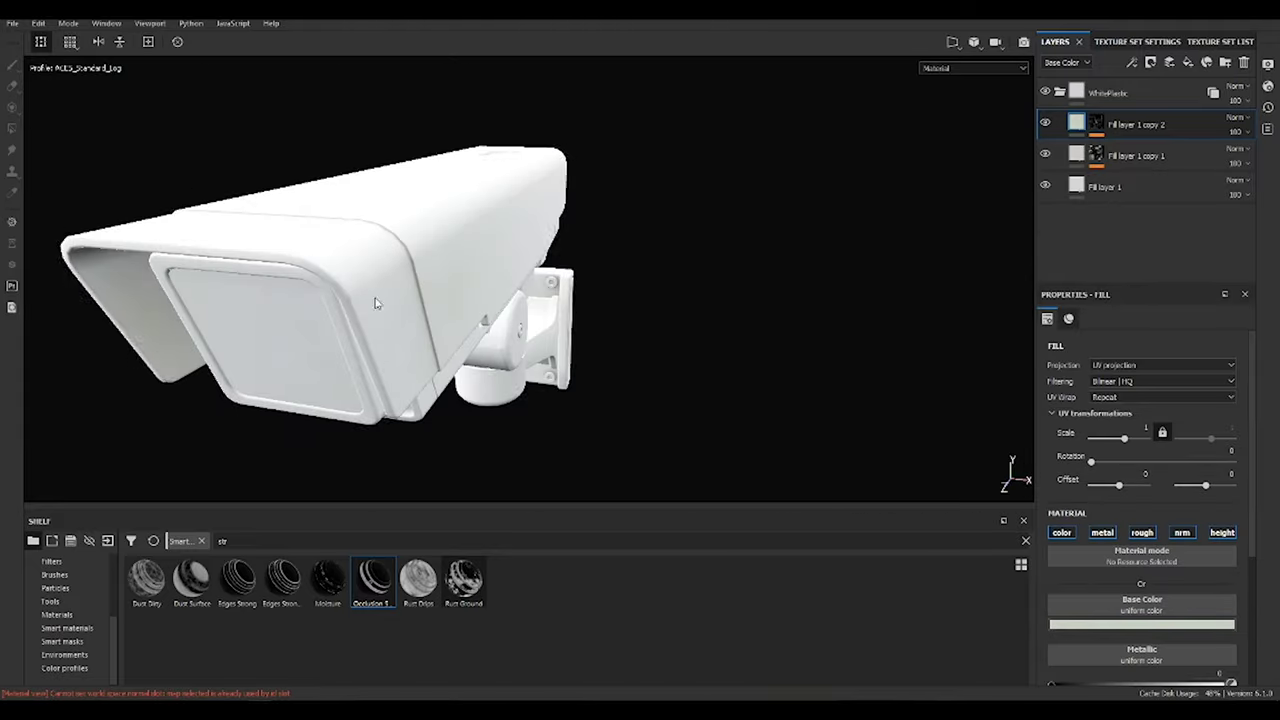
Make the new layer dark grey and mask it with a tri-planar grunge fill at scale 2
left_click(1193, 625)
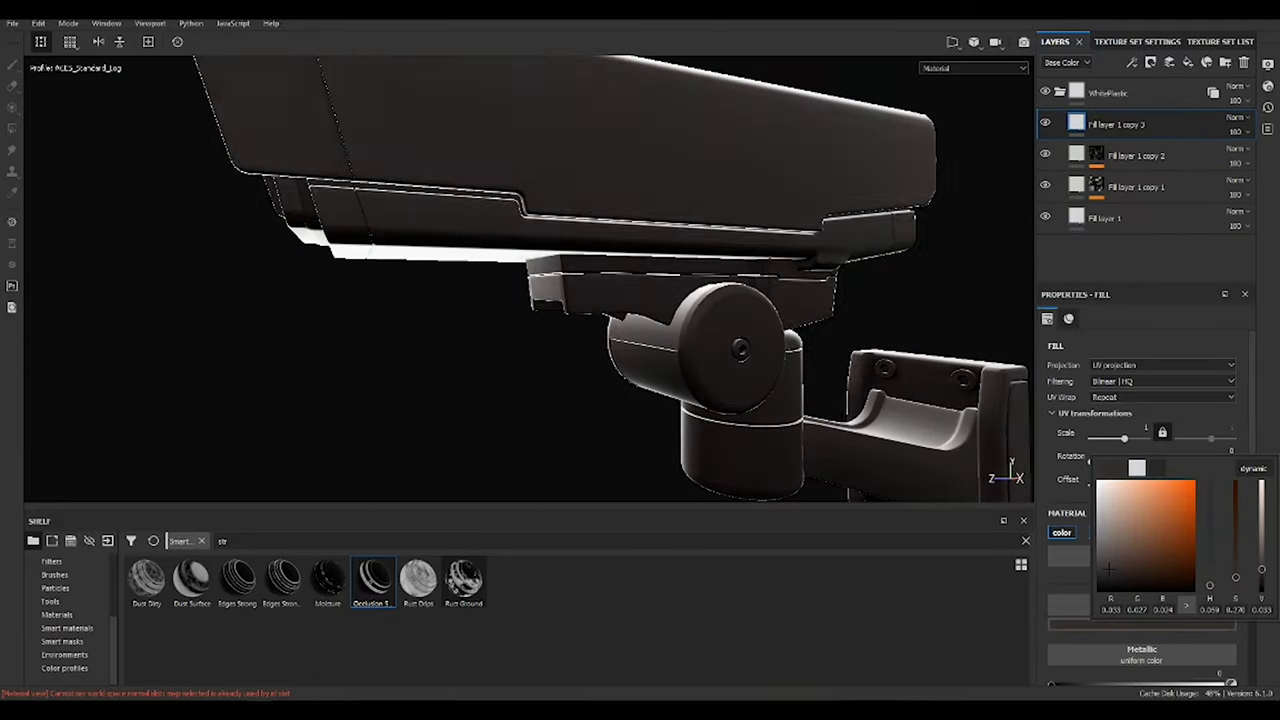
left_click(1150, 64)
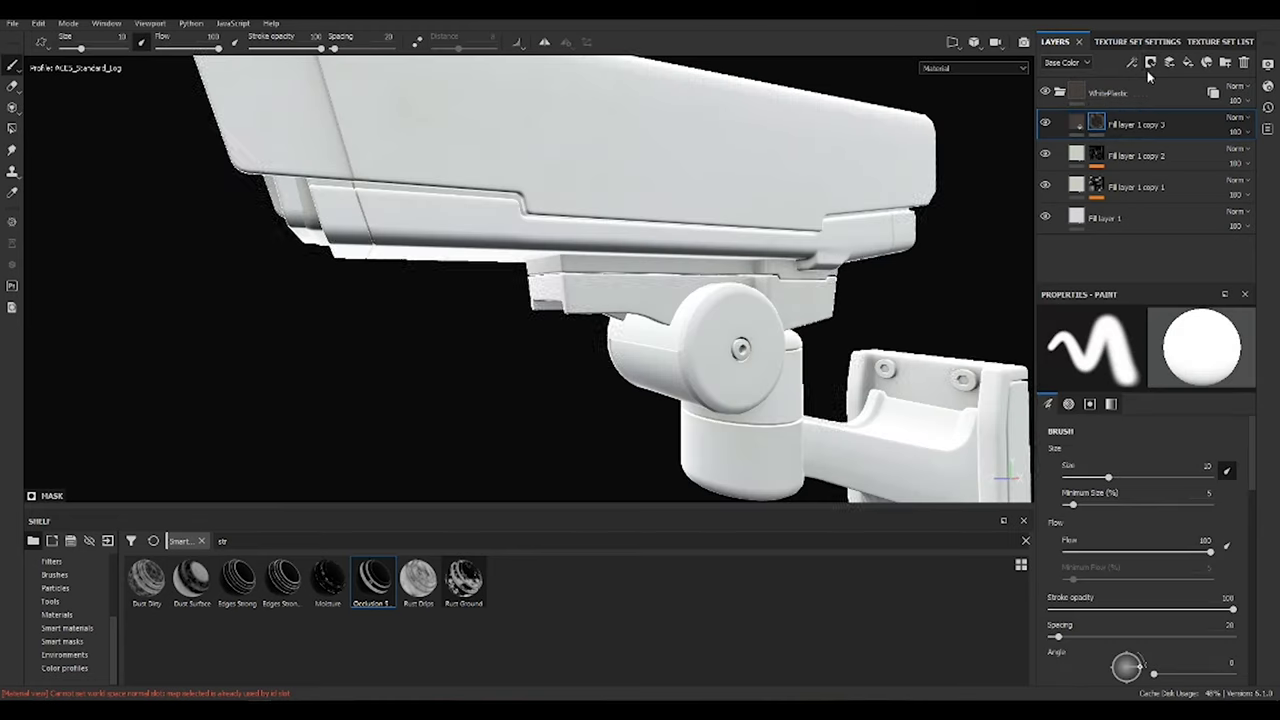
left_click(1170, 113)
left_click(1172, 443)
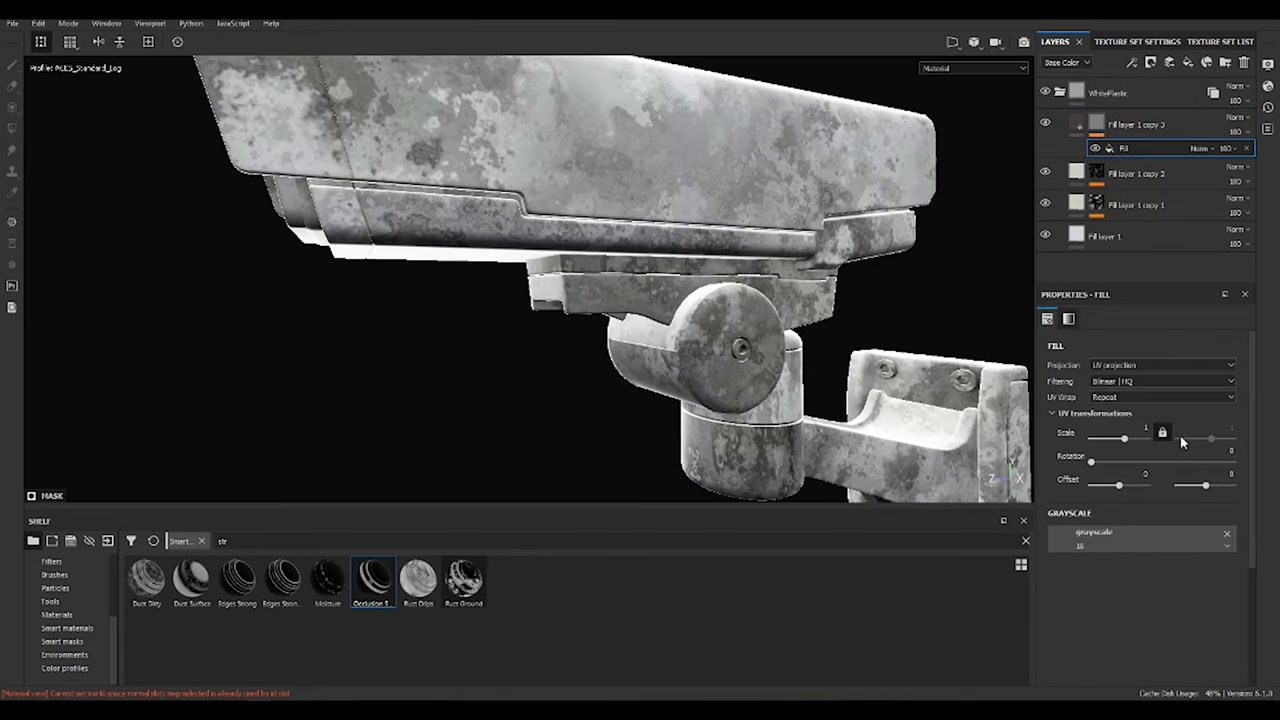
left_click(1160, 365)
left_click(1160, 384)
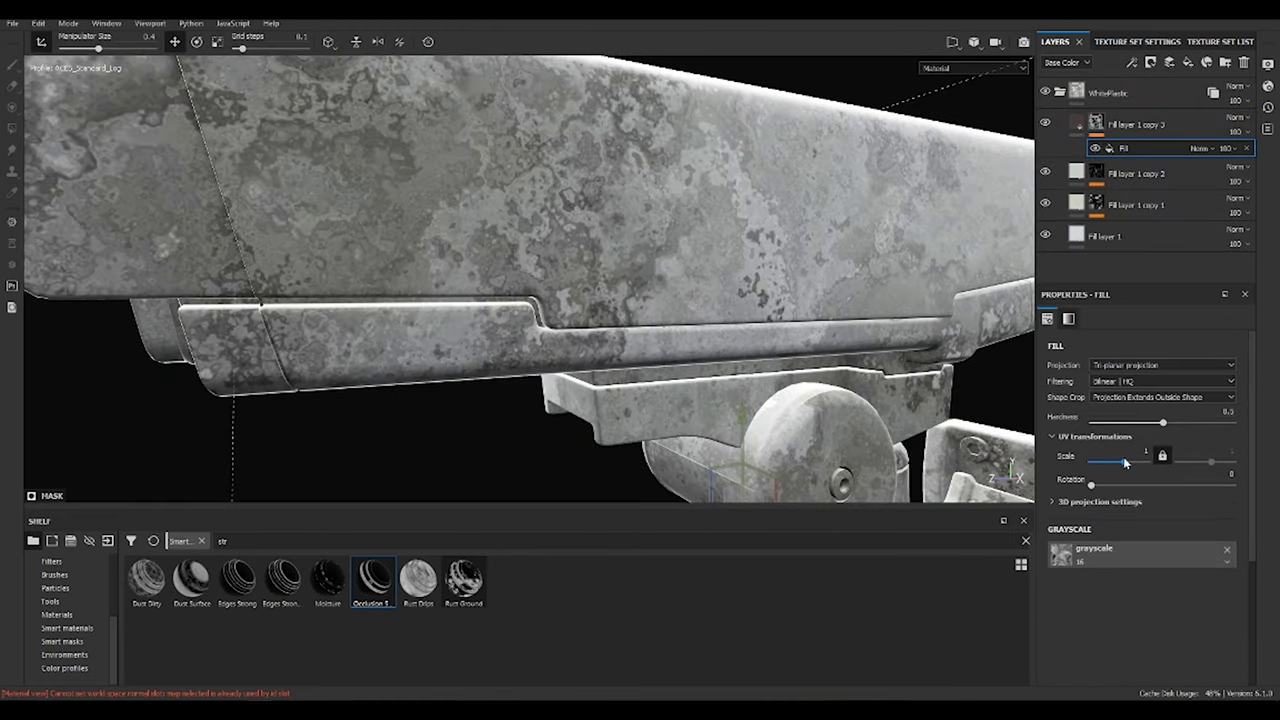
left_click_drag(1123, 456, 1127, 460)
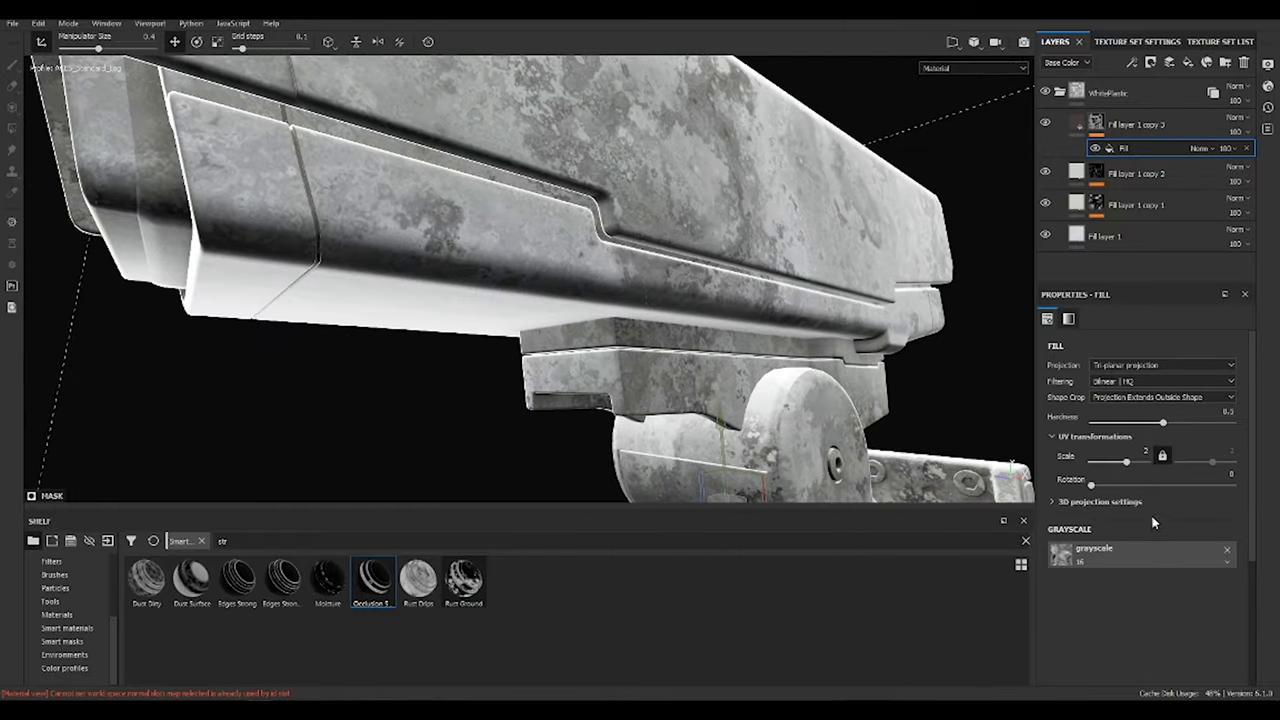
Add Levels to the grunge mask with midtones 0.473 and white point 0.706
scroll(1100, 472, "up", 2)
right_click(1175, 135)
left_click(1200, 250)
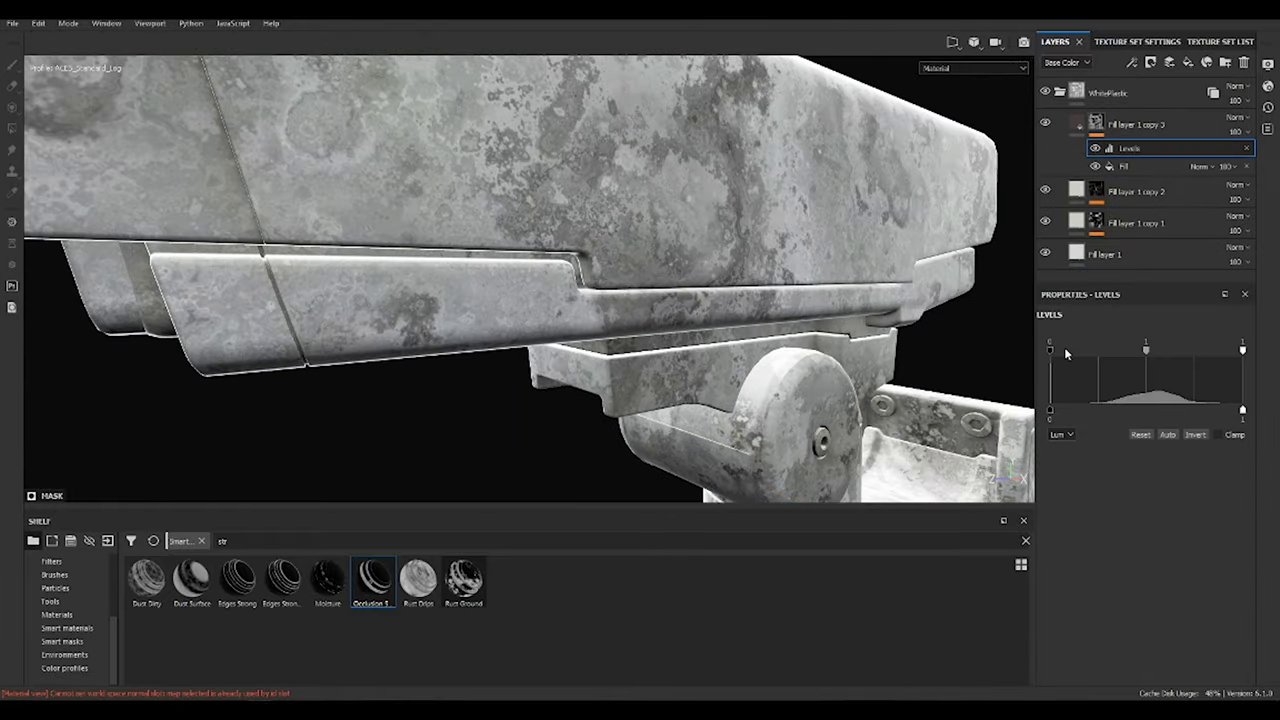
left_click_drag(1242, 348, 1207, 355)
left_click_drag(1125, 354, 1085, 355)
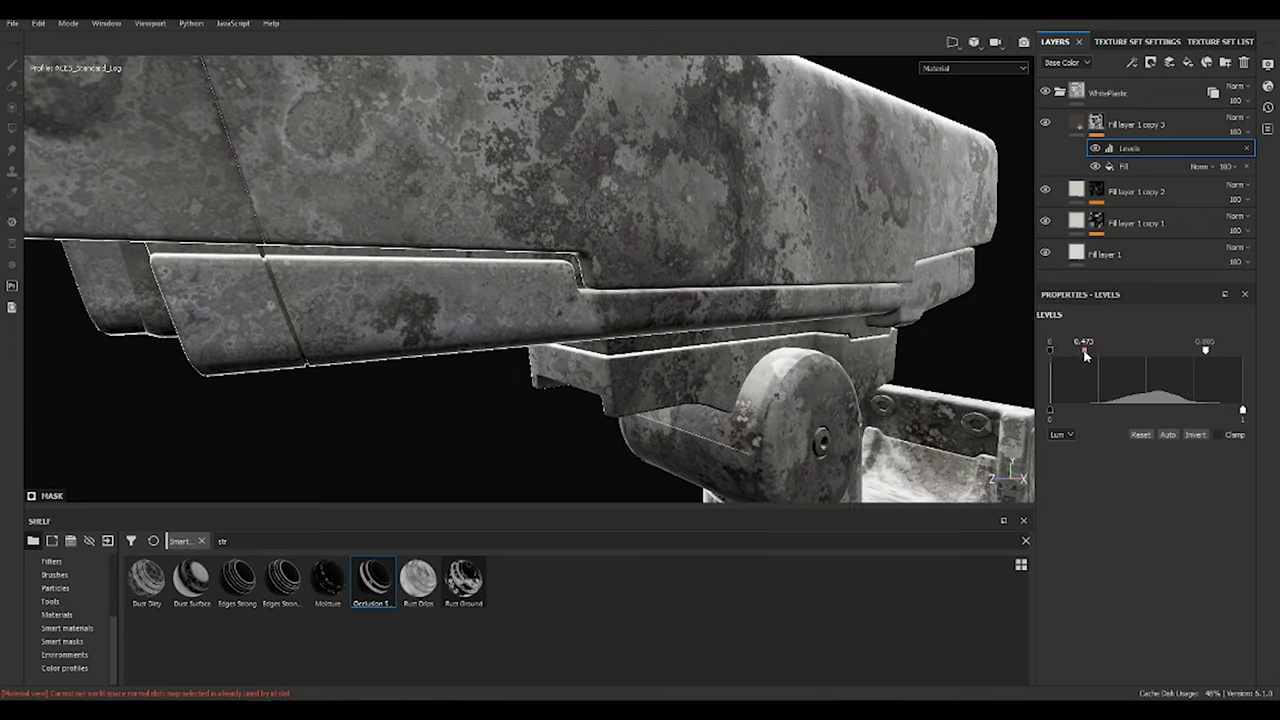
left_click_drag(1208, 350, 1186, 350)
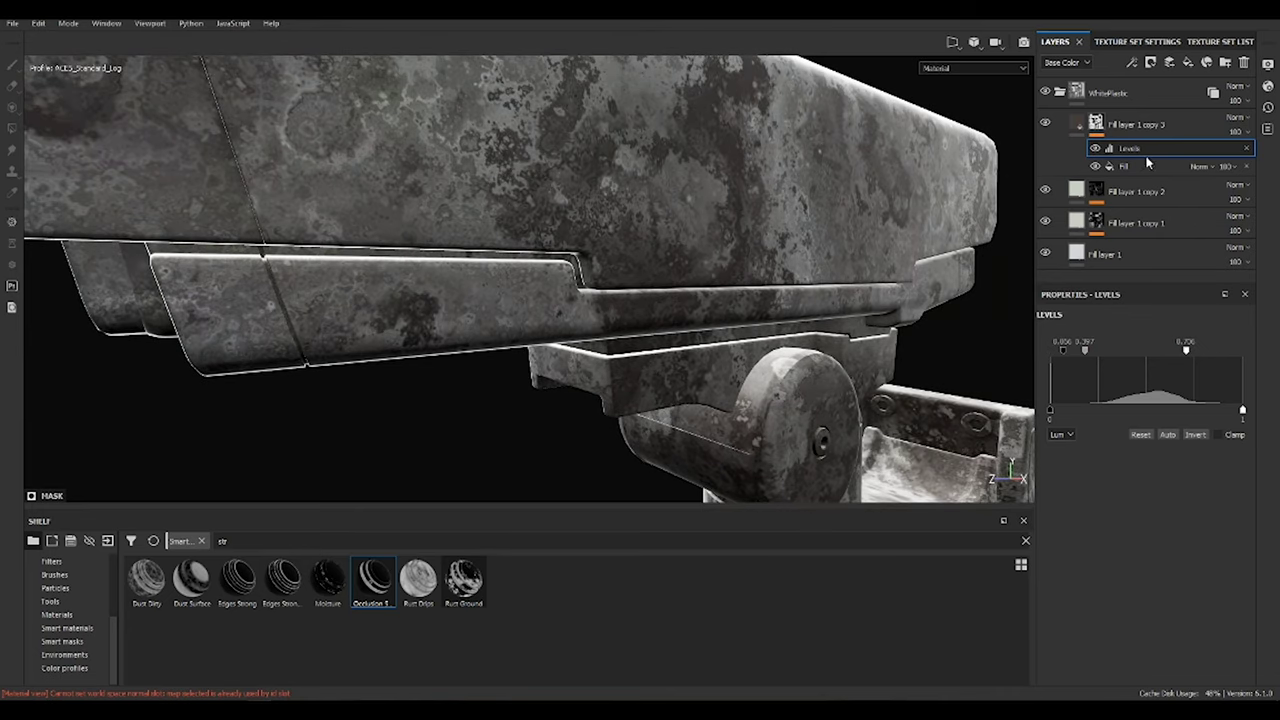
Add a BnW Spots 1 fill to the mask, multiplied at 38% opacity
left_click(1165, 112)
left_click(1102, 380)
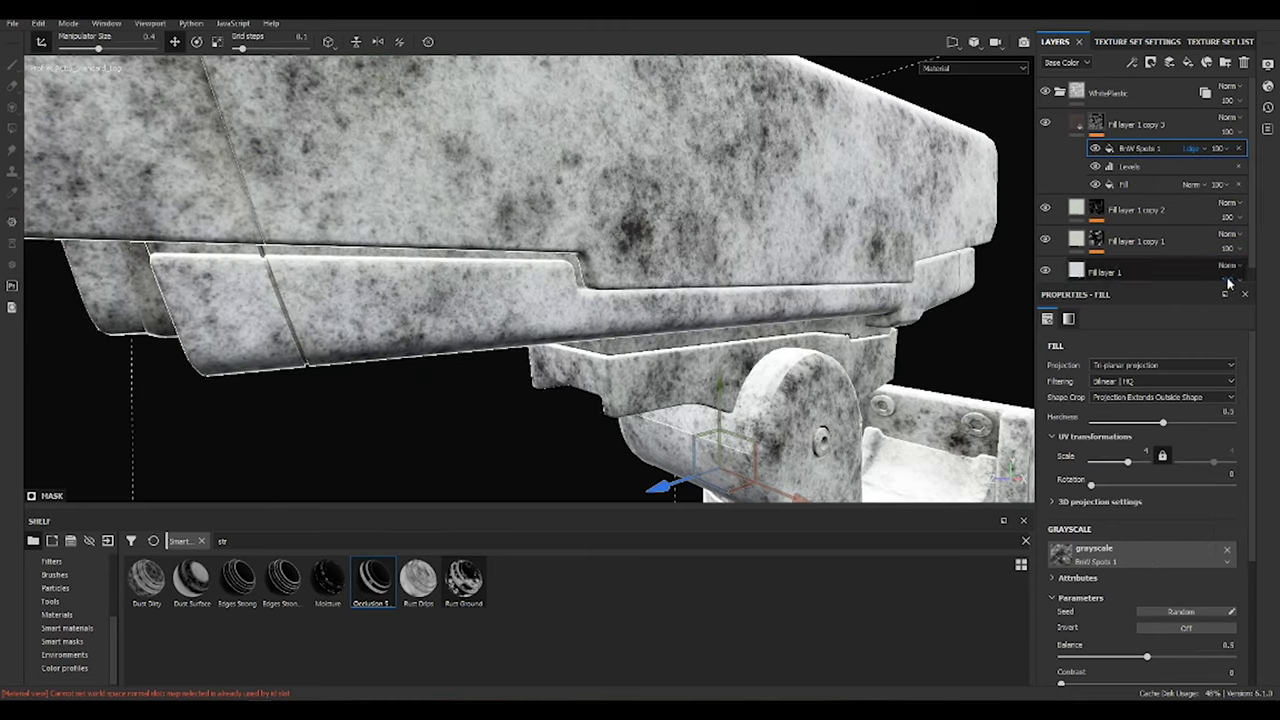
left_click(1191, 148)
left_click(1110, 152)
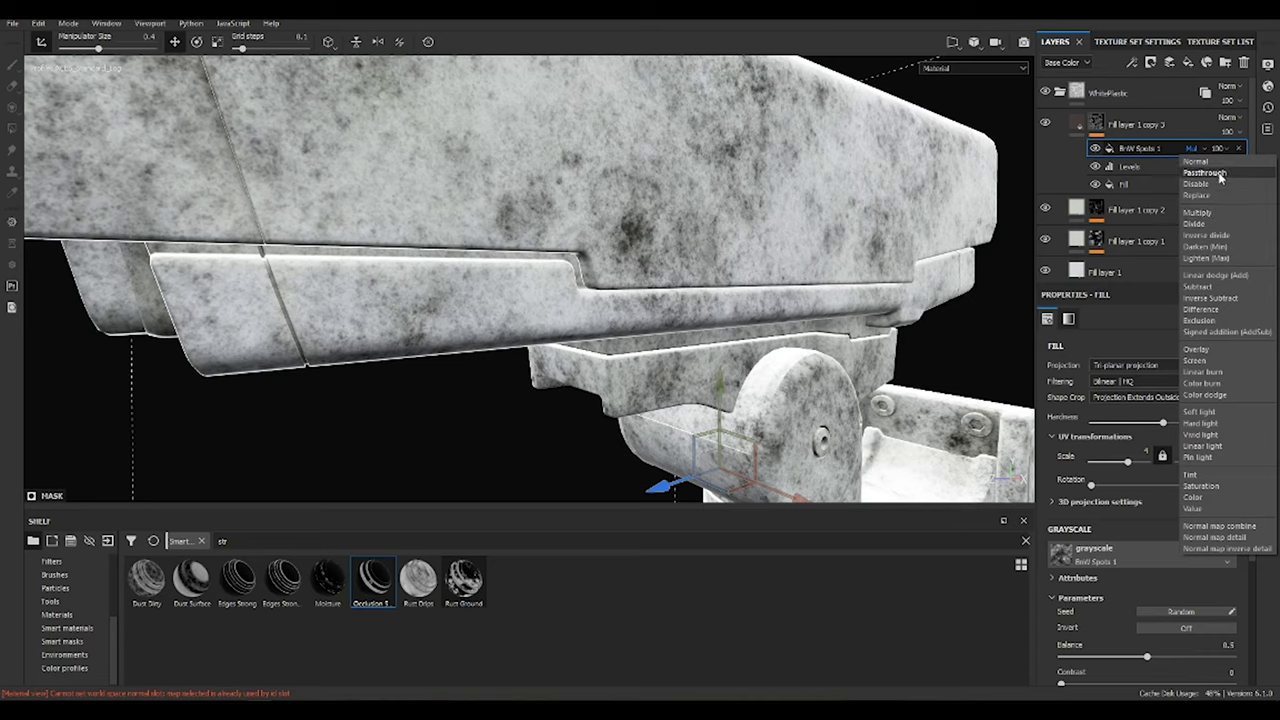
mouse_move(1219, 148)
left_mouse_down()
mouse_move(670, 268)
mouse_move(732, 221)
left_mouse_up()
type("san")
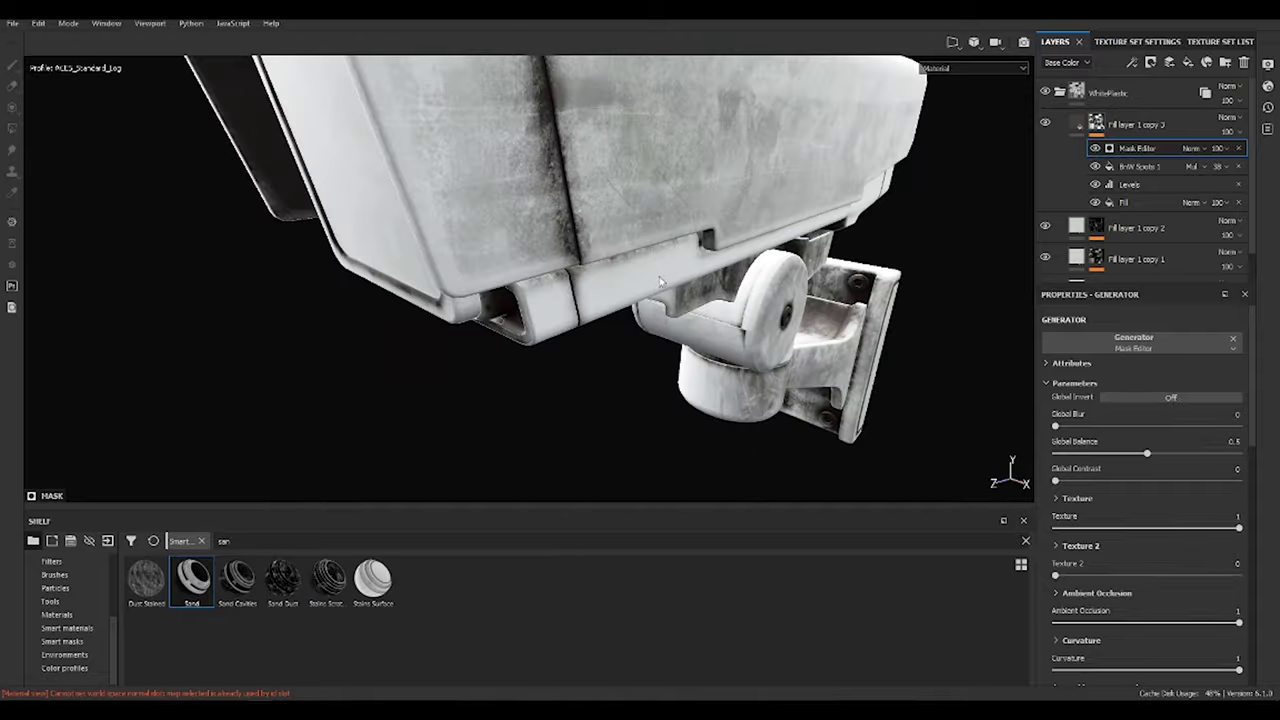
Invert the new generator, lower its balance to 0.37, and multiply it over the grime mask
left_click(1158, 395)
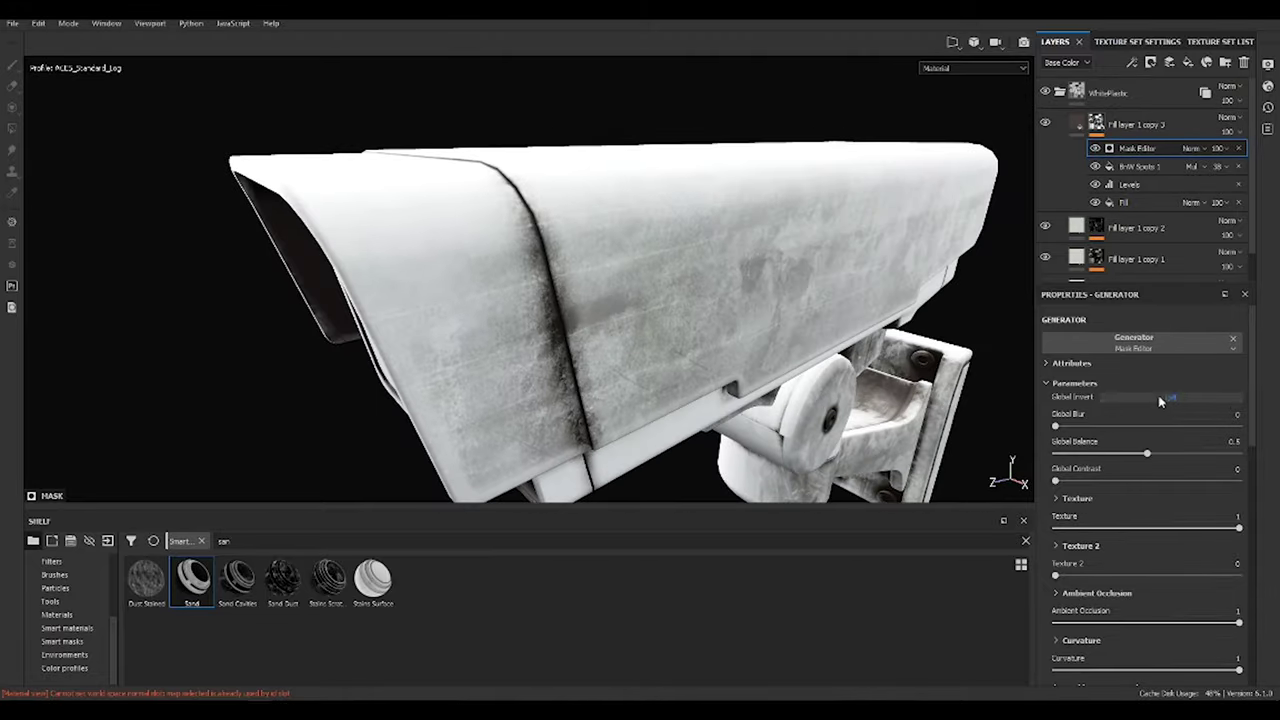
left_click_drag(1147, 453, 1103, 453)
mouse_move(640, 343)
left_mouse_down("alt")
mouse_move(785, 373)
mouse_move(751, 300)
mouse_move(326, 200)
mouse_move(600, 330)
mouse_move(900, 380)
left_mouse_up("alt")
key("1")
mouse_move(640, 300)
left_mouse_down("alt")
mouse_move(786, 271)
mouse_move(700, 260)
left_mouse_up("alt")
left_click(1191, 148)
left_click(1200, 205)
Raise the generator's ambient occlusion to about 0.92 and inspect the grime around the camera
left_click(1137, 150)
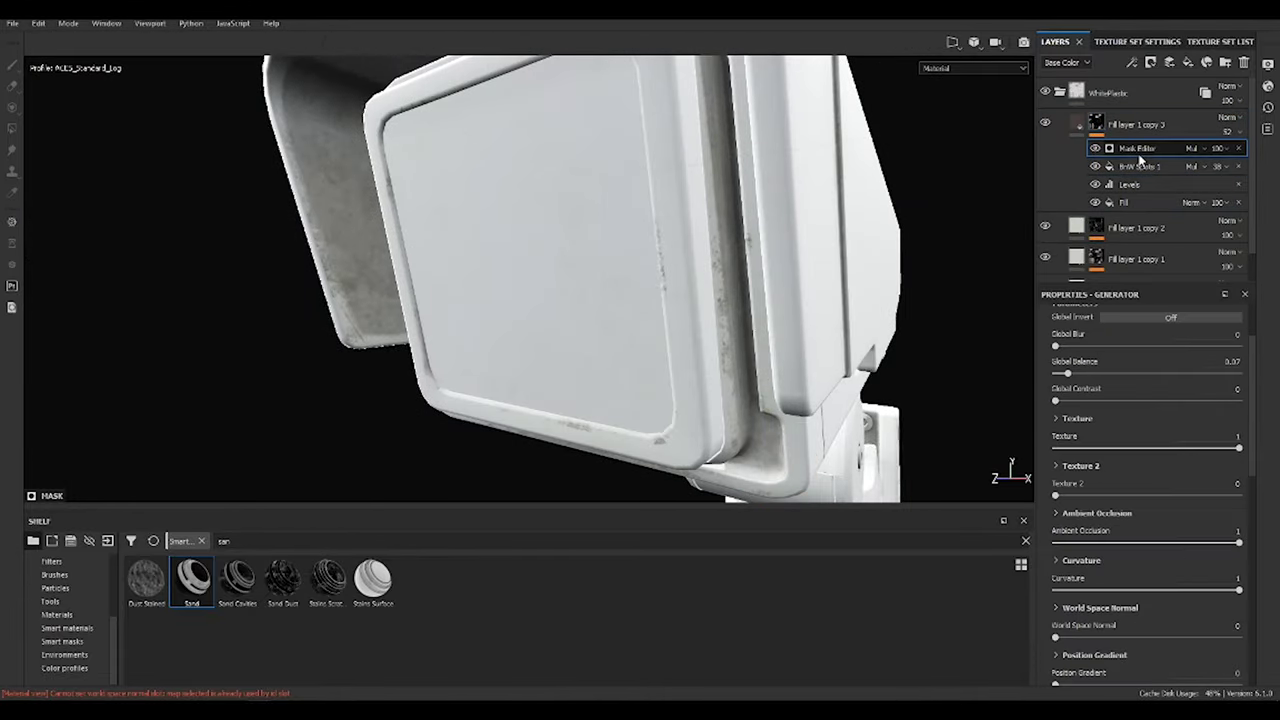
left_click_drag(1160, 544, 1202, 543)
mouse_move(674, 303)
left_mouse_down("alt")
mouse_move(201, 160)
mouse_move(463, 351)
mouse_move(516, 280)
mouse_move(1172, 259)
left_mouse_up("alt")
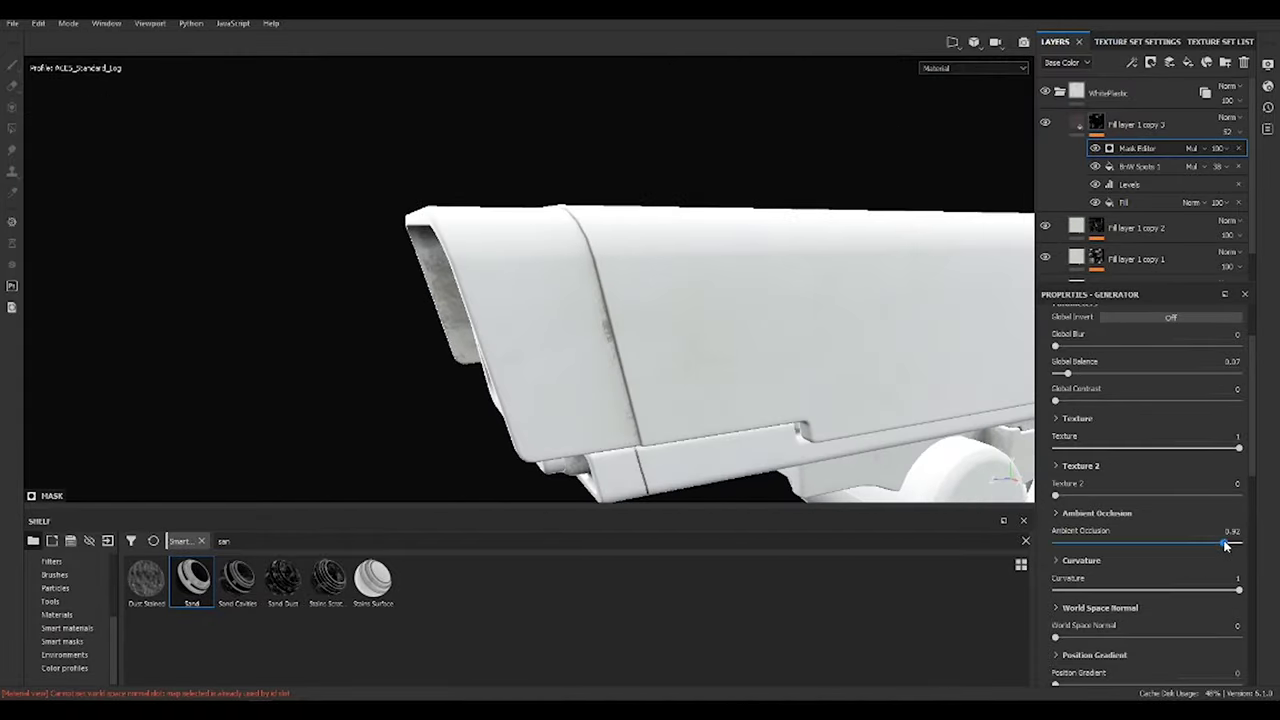
mouse_move(700, 280)
left_mouse_down("alt")
mouse_move(529, 269)
mouse_move(805, 290)
mouse_move(752, 330)
left_mouse_up("alt")
mouse_move(1048, 190)
left_mouse_down("alt")
mouse_move(654, 294)
mouse_move(700, 290)
left_mouse_up("alt")
scroll(700, 290, "up", 3)
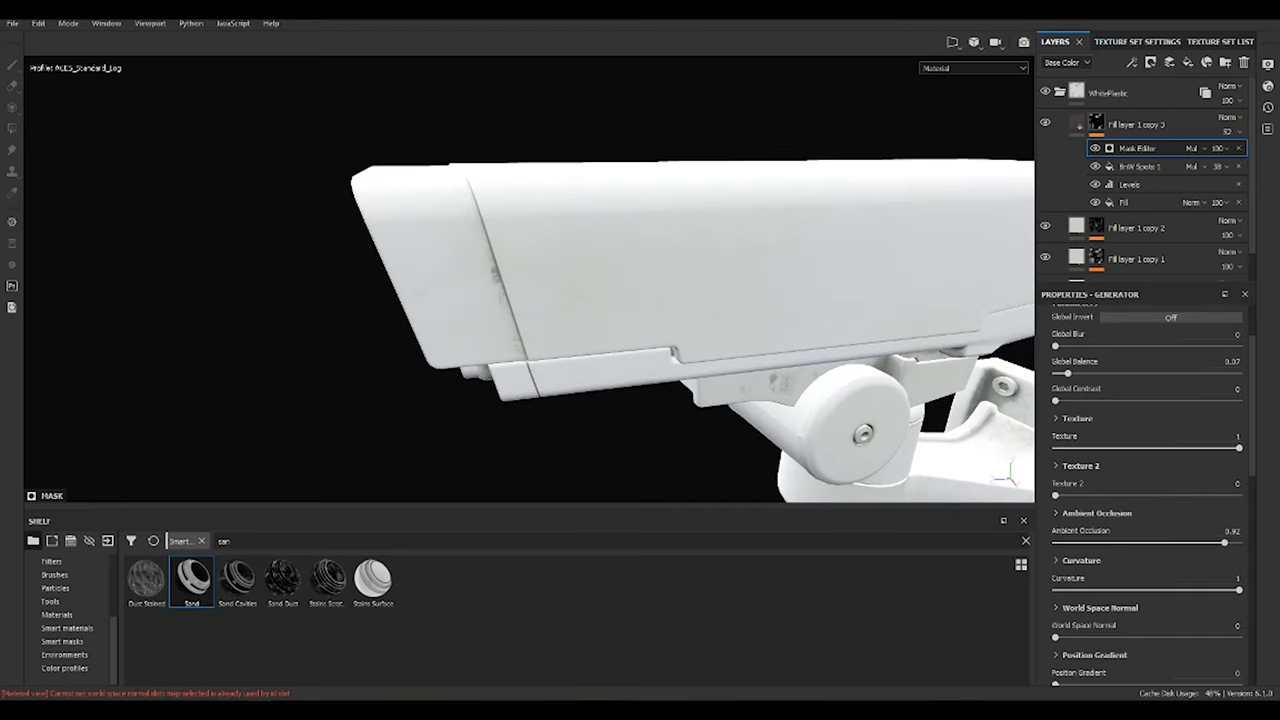
left_click(1077, 122)
scroll(1180, 520, "down", 3)
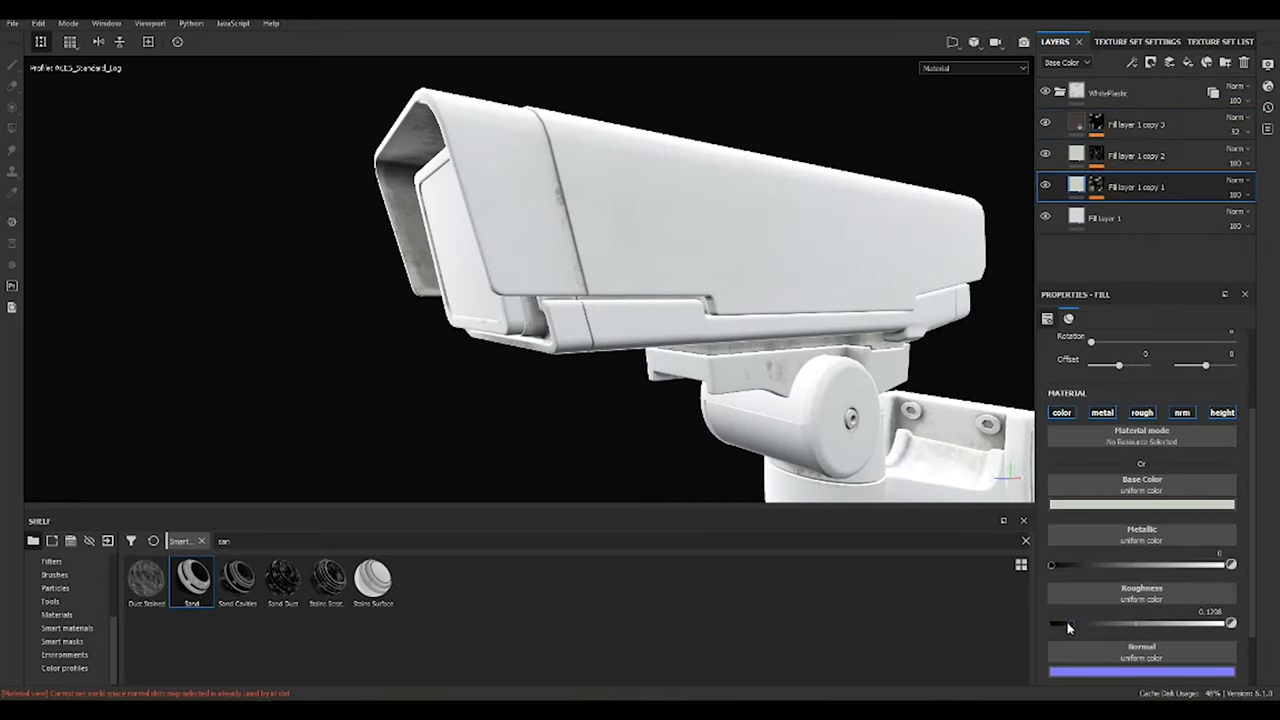
Expand the grime layer's mask effects and inspect the front, mount and housing
mouse_move(760, 300)
left_mouse_down("alt")
mouse_move(694, 294)
mouse_move(597, 320)
mouse_move(711, 331)
mouse_move(811, 225)
mouse_move(655, 298)
left_mouse_up("alt")
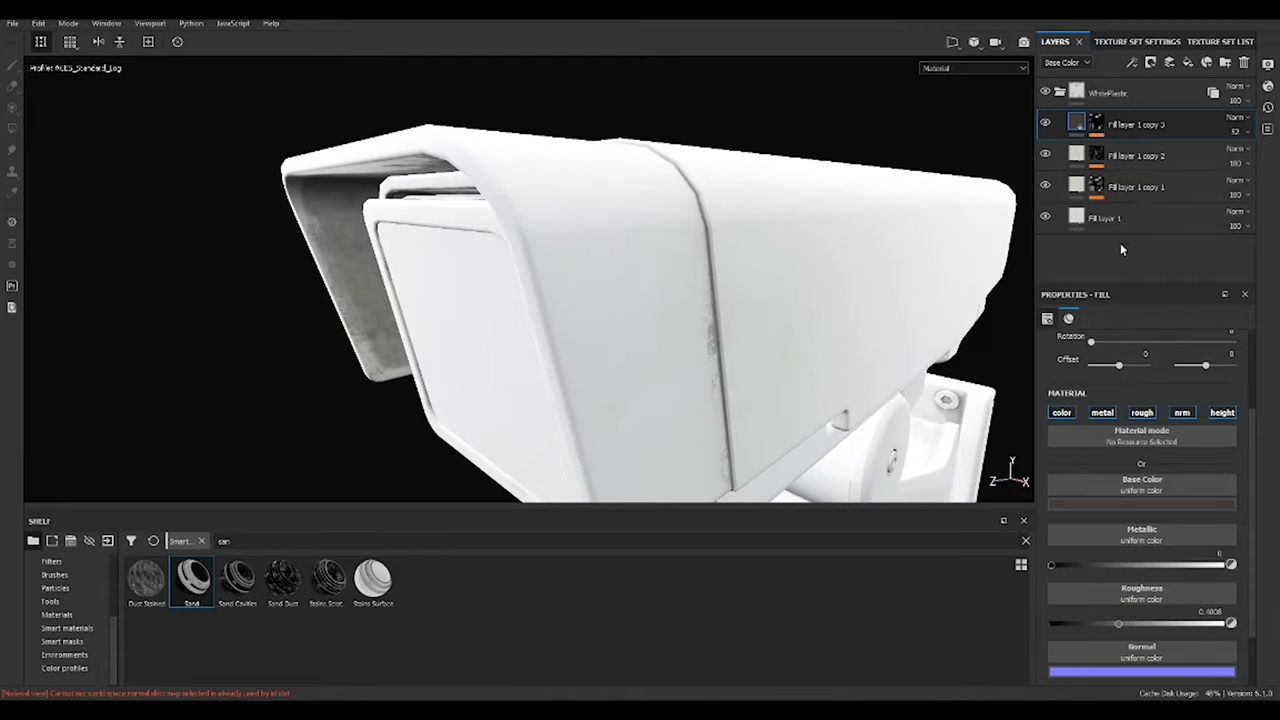
left_click(1096, 124)
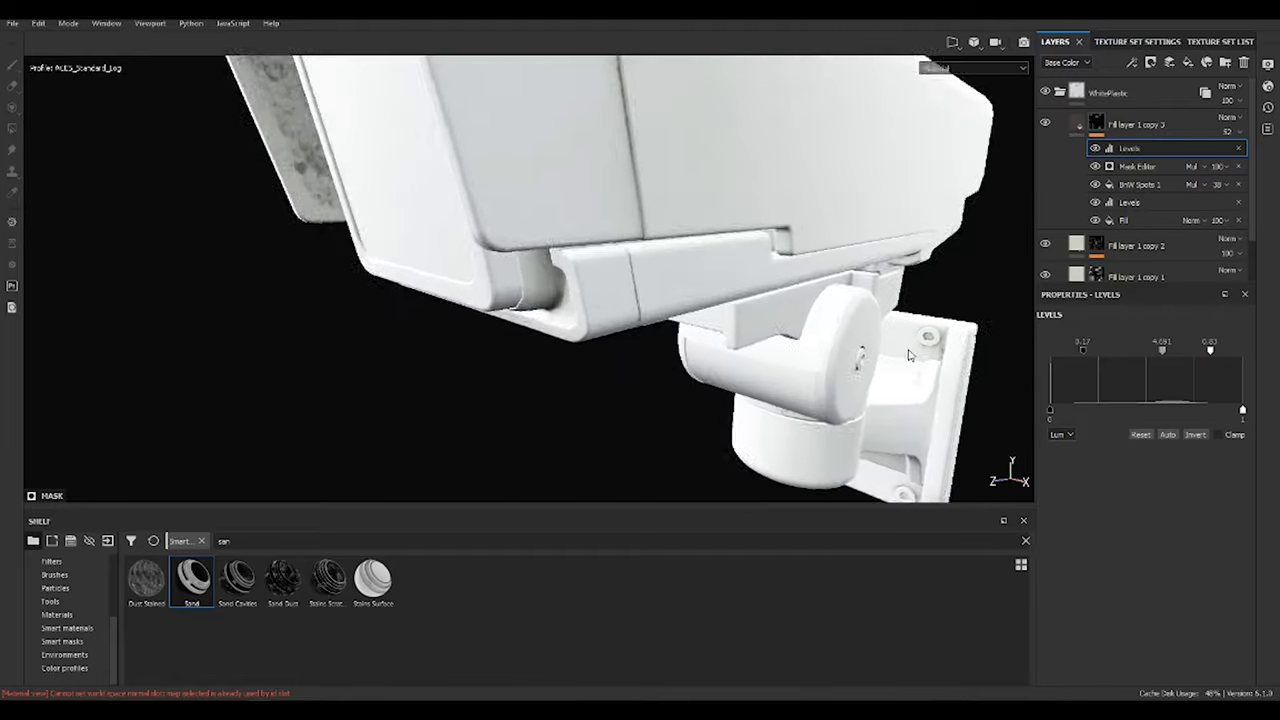
mouse_move(862, 356)
left_mouse_down("alt")
mouse_move(630, 165)
mouse_move(700, 250)
left_mouse_up("alt")
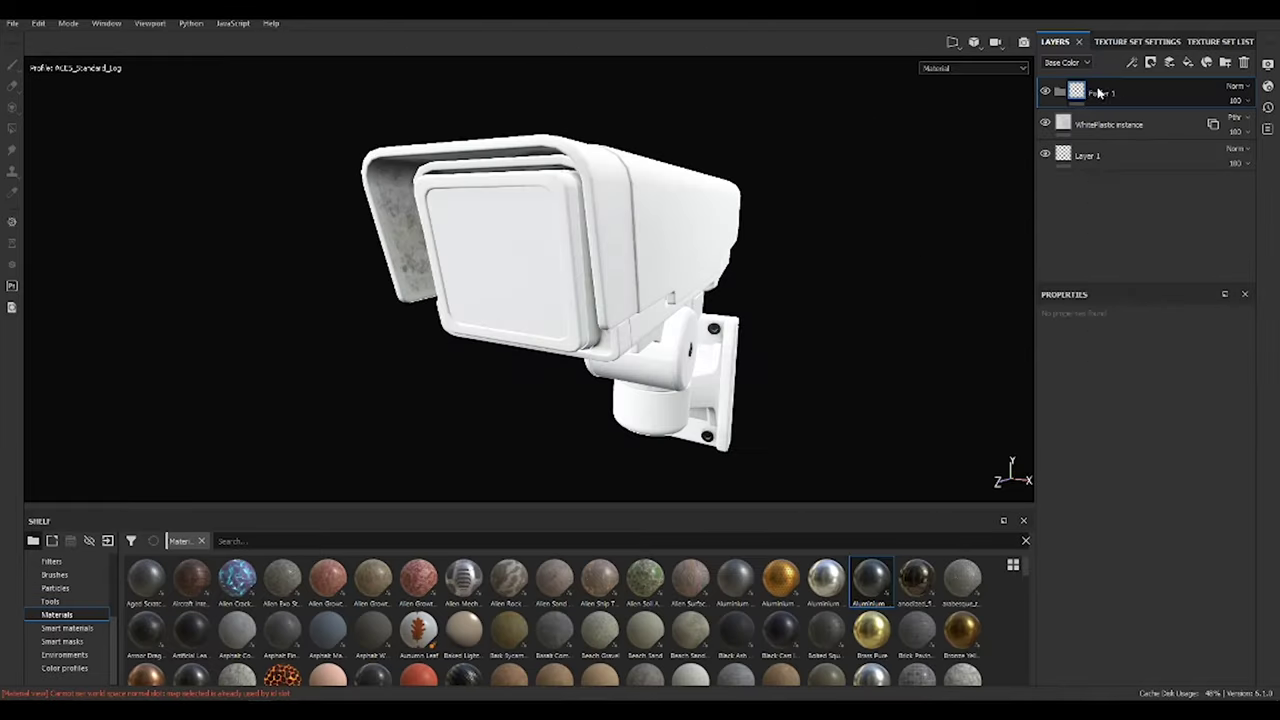
Add a dark lens fill layer in Folder 1 with opacity 0.4427 and roughness 0.0932
scroll(579, 257, "up", 2)
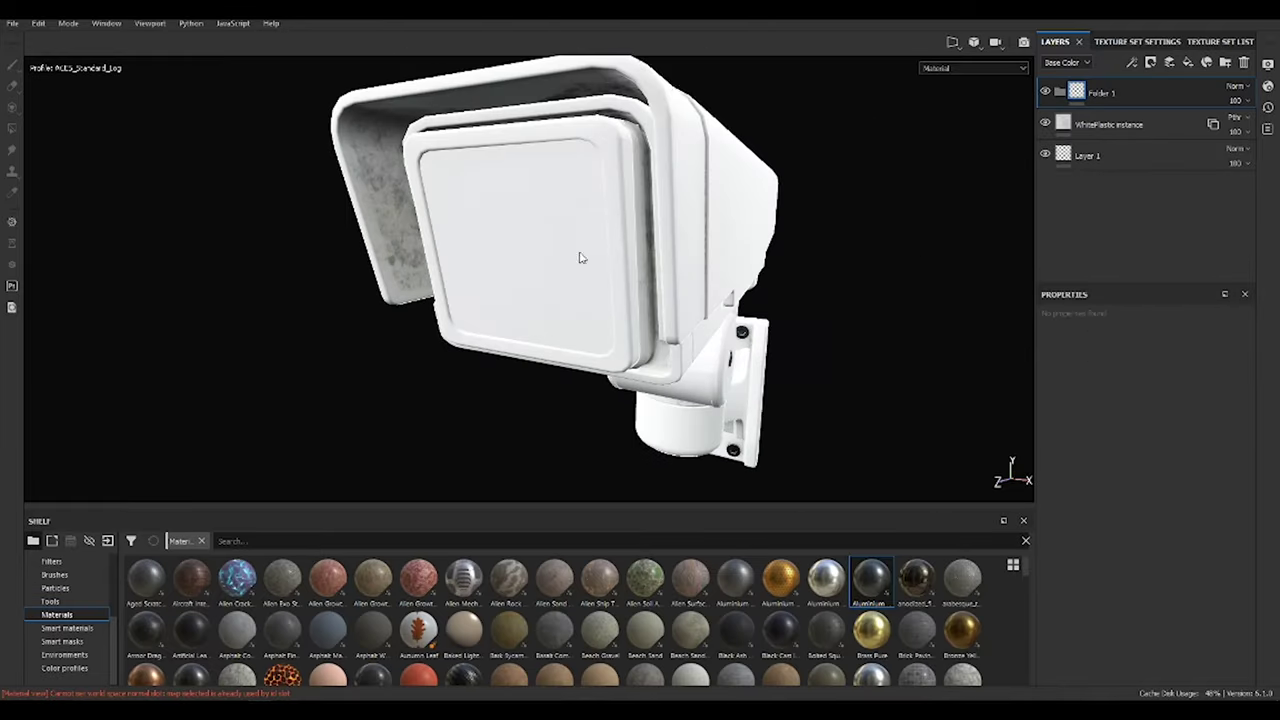
left_click(1187, 62)
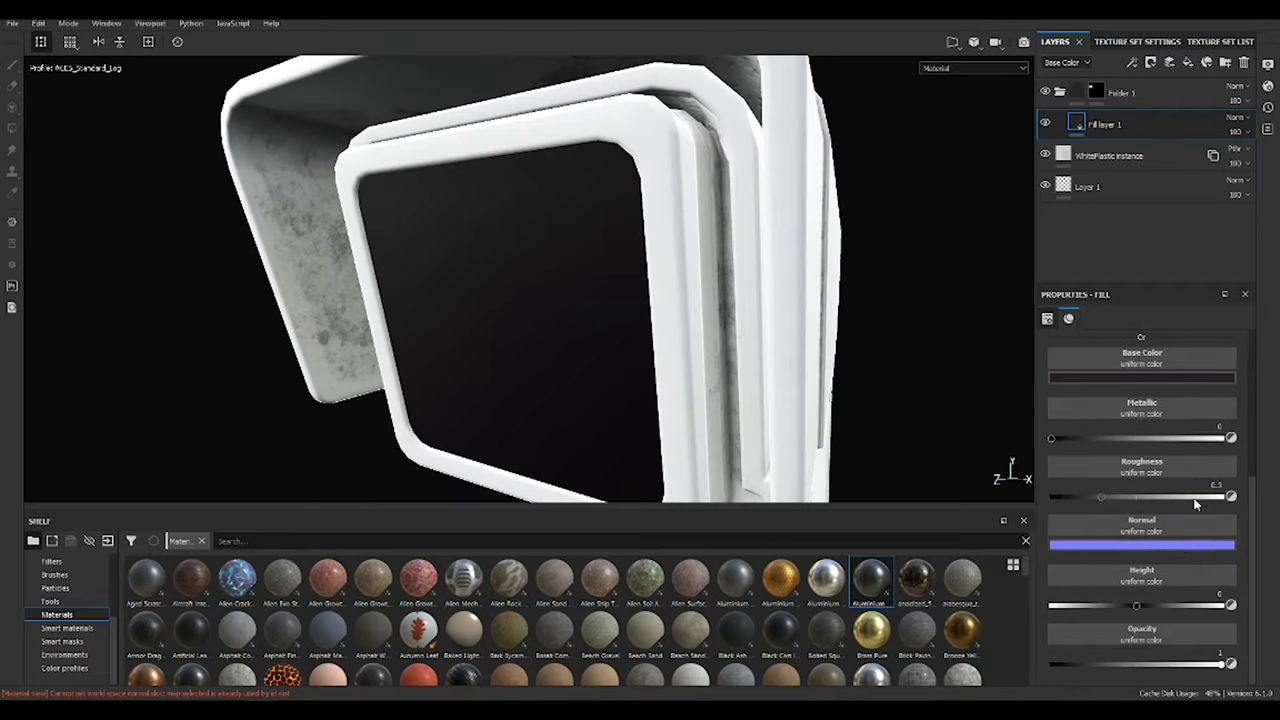
left_click_drag(1073, 661, 1126, 664)
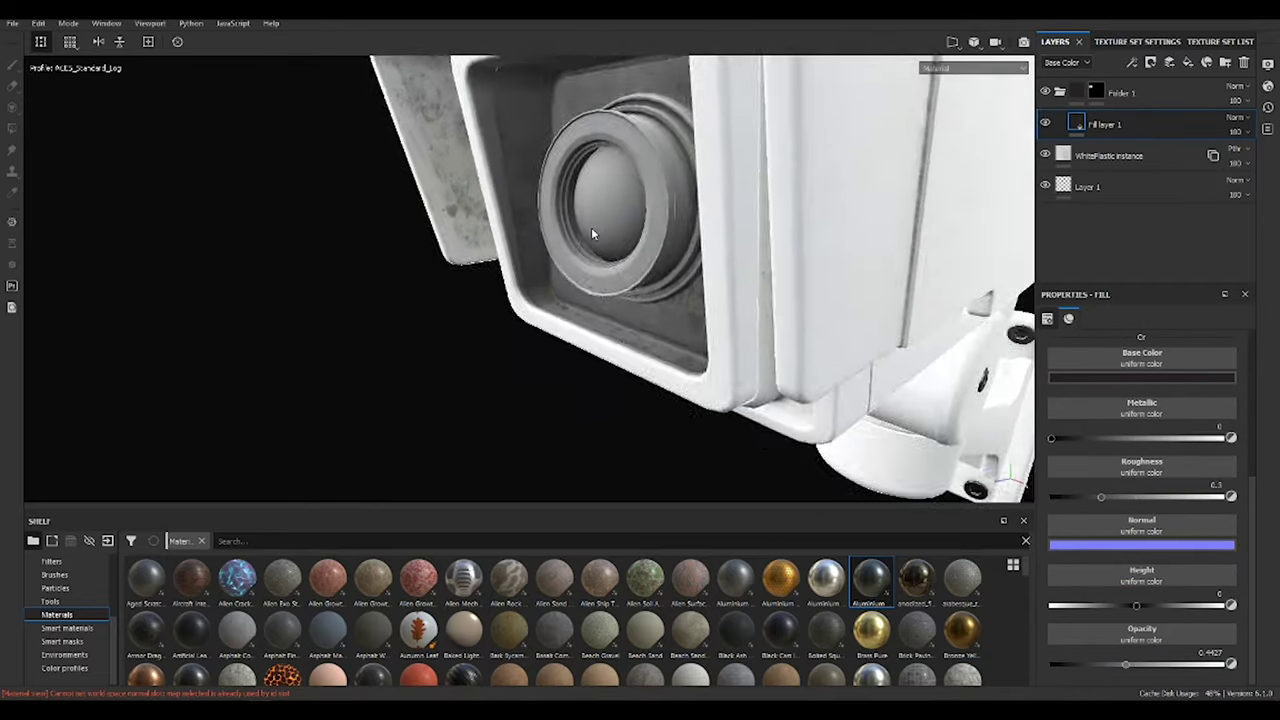
left_click_drag(1069, 497, 1065, 497)
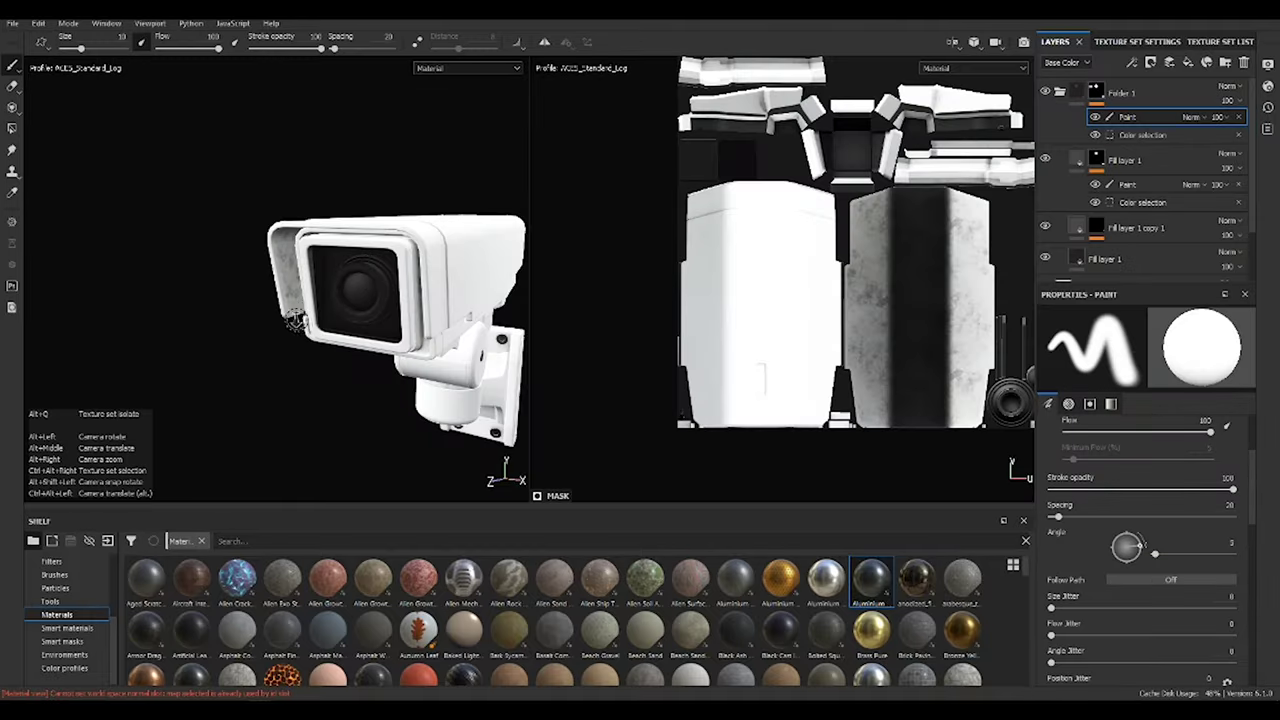
scroll(296, 318, "up", 5)
Zoom in on the lens and review the lens fill layer's base colour
left_click_drag(296, 318, 171, 200, "alt")
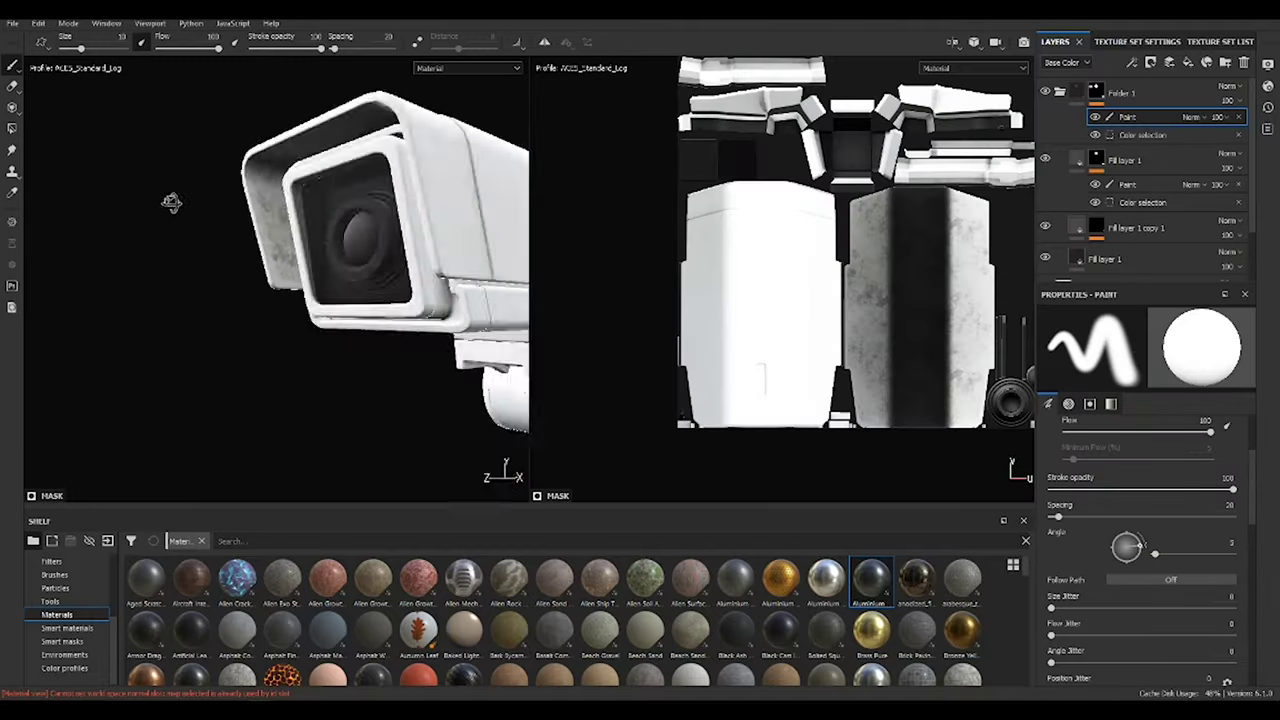
scroll(171, 200, "up", 5)
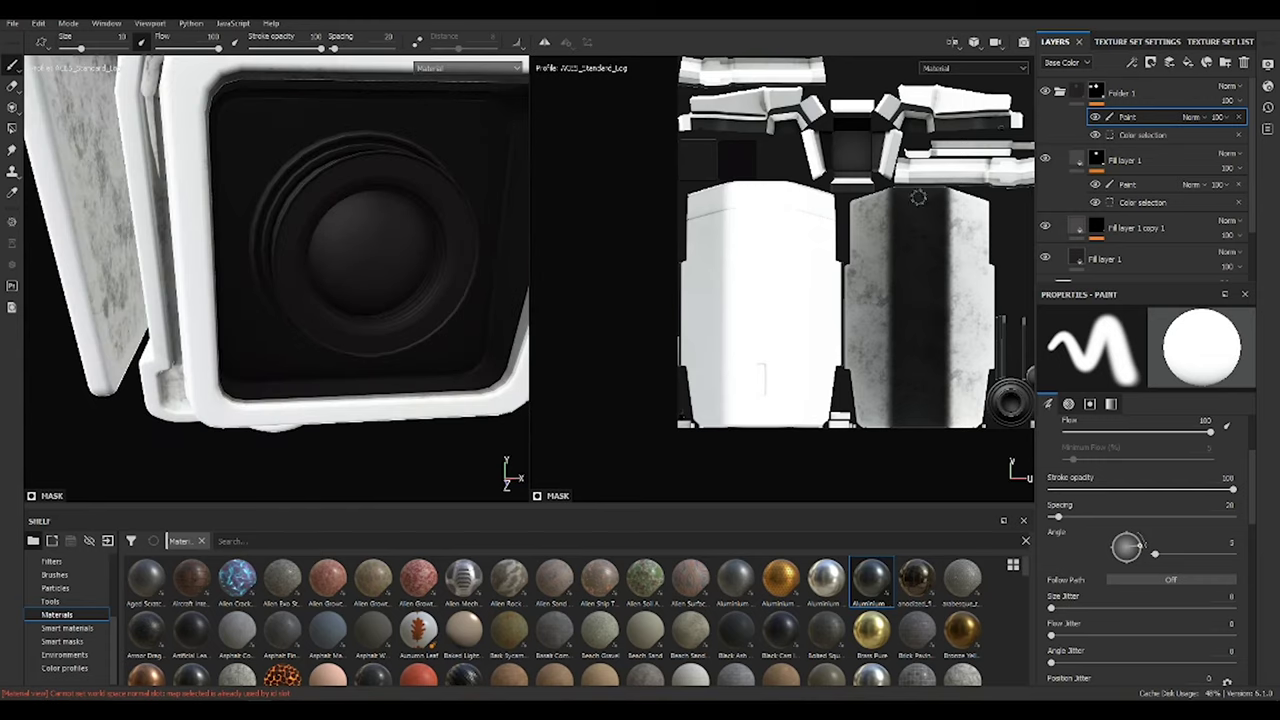
left_click(1124, 160)
left_click(1142, 358)
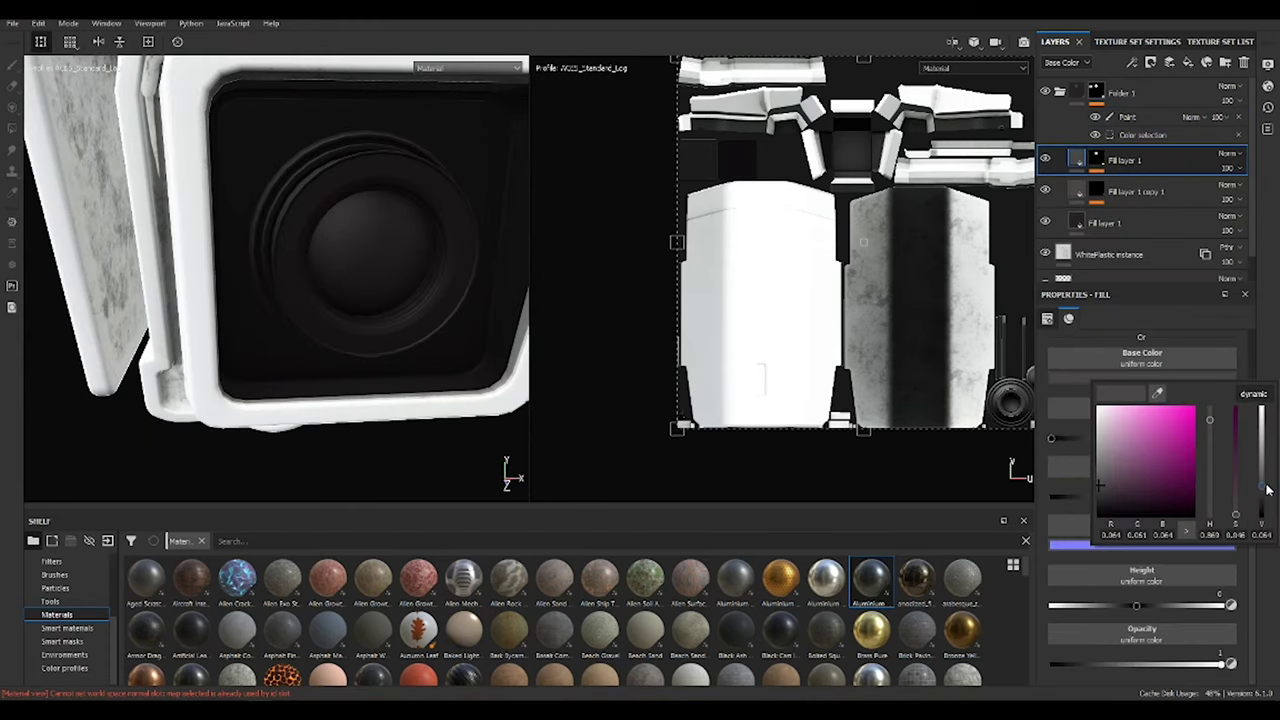
left_click_drag(406, 364, 500, 333, "alt")
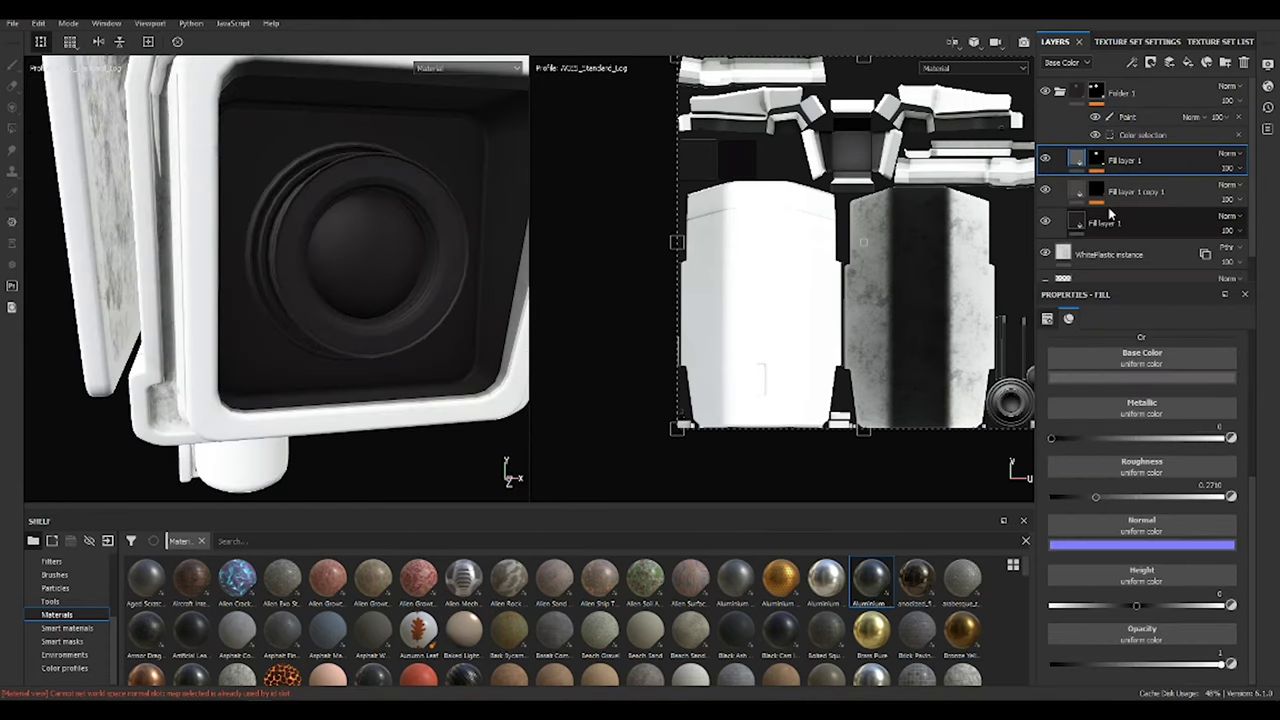
Add Fill layer 2 with a mask fill using a tri-planar grunge texture
left_click(1150, 62)
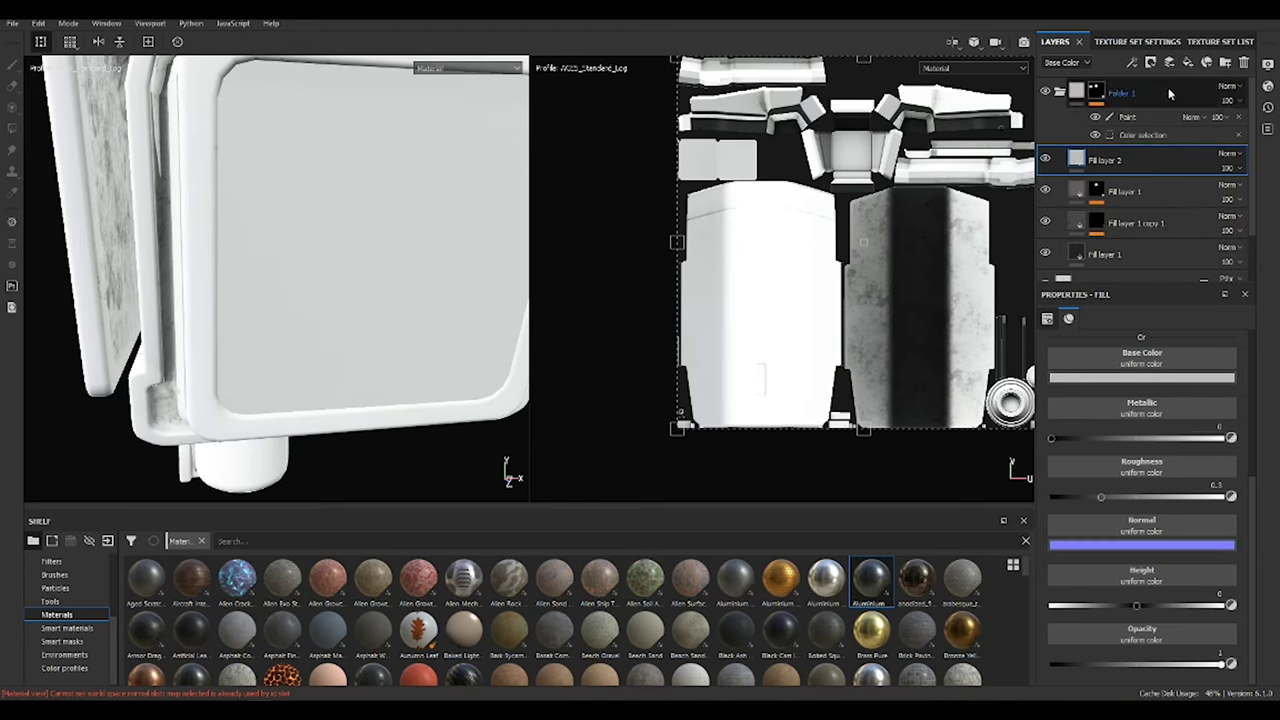
left_click(1132, 62)
left_click(1162, 112)
left_click(1140, 365)
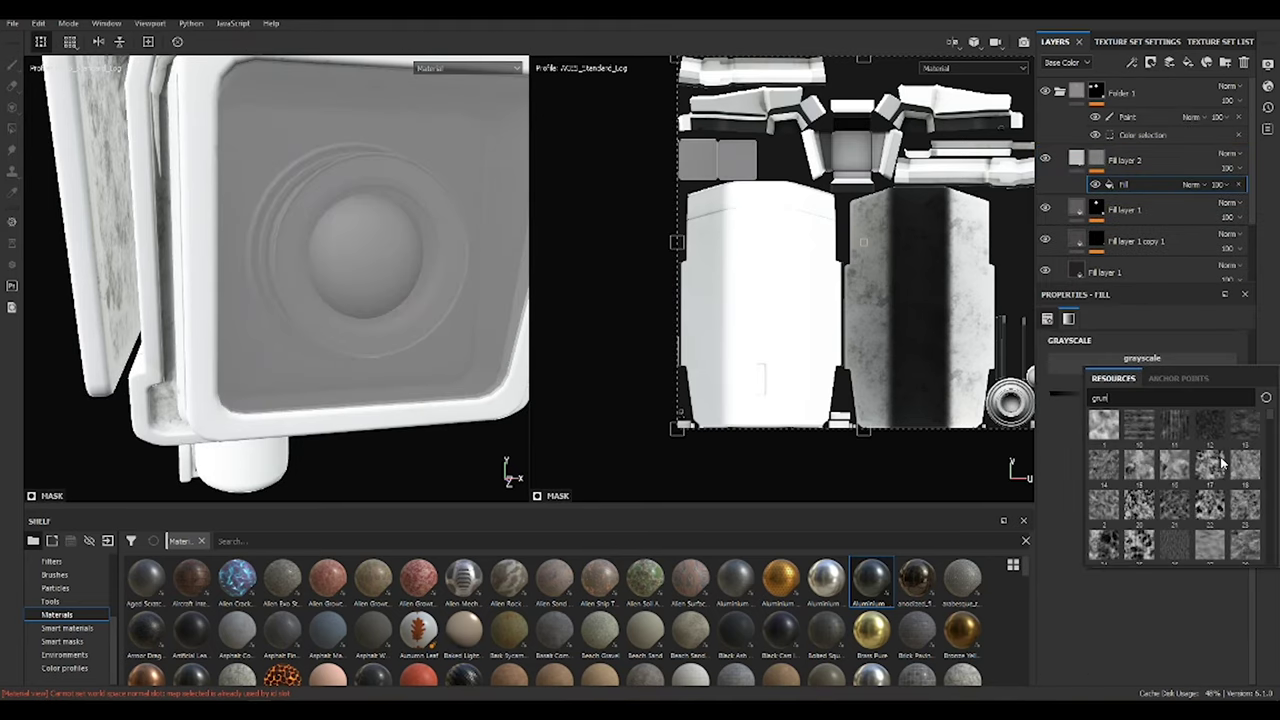
left_click(1161, 456)
mouse_move(400, 300)
left_mouse_down("alt")
mouse_move(446, 258)
mouse_move(390, 280)
mouse_move(452, 341)
mouse_move(440, 332)
left_mouse_up("alt")
left_click(1145, 365)
left_click(1145, 386)
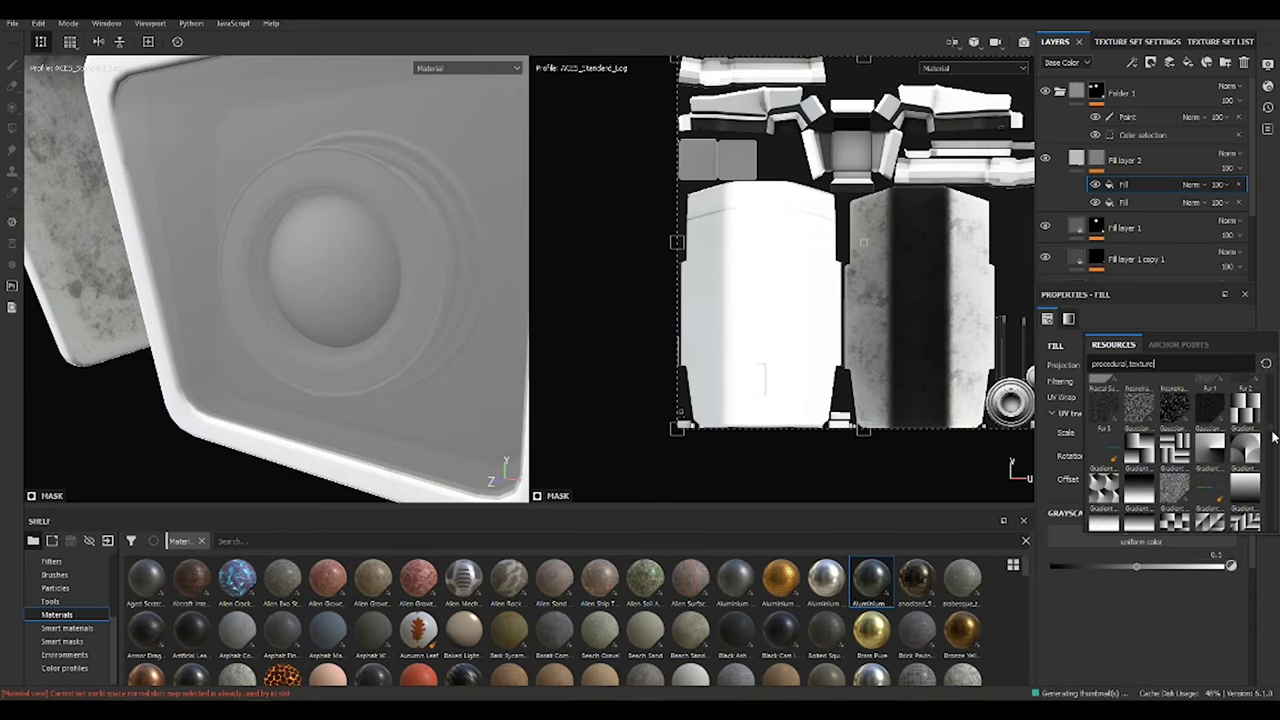
Set the mask fill to tri-planar Grunge Fingerprints Smeared Wide with Linear Dodge blending
left_click(1142, 458)
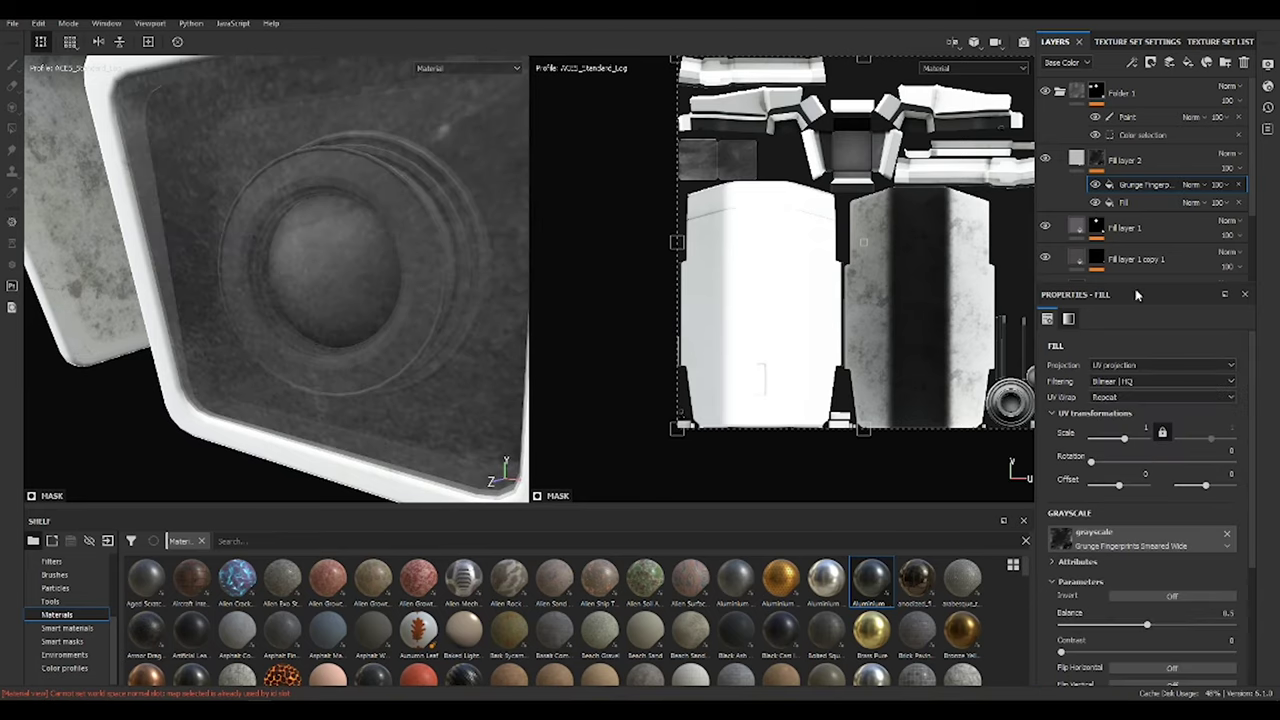
left_click(1163, 393)
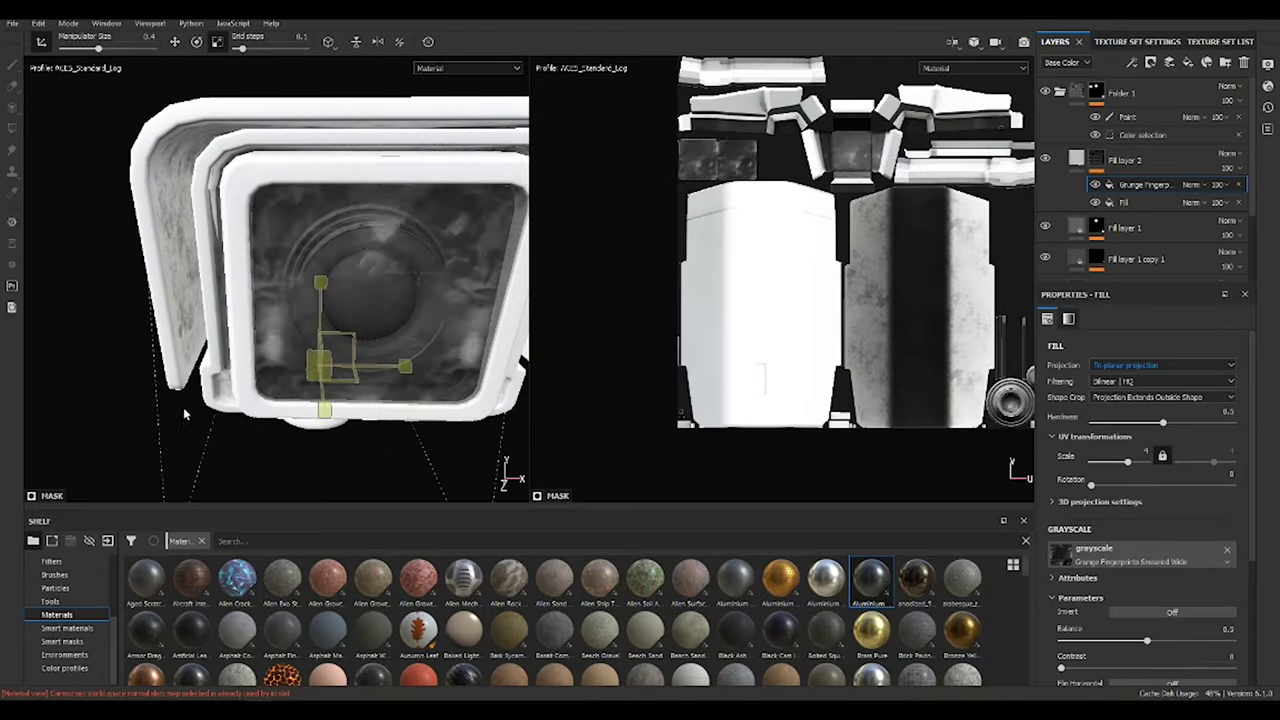
left_click_drag(184, 413, 420, 330, "alt")
left_click(1200, 184)
left_click(1200, 330)
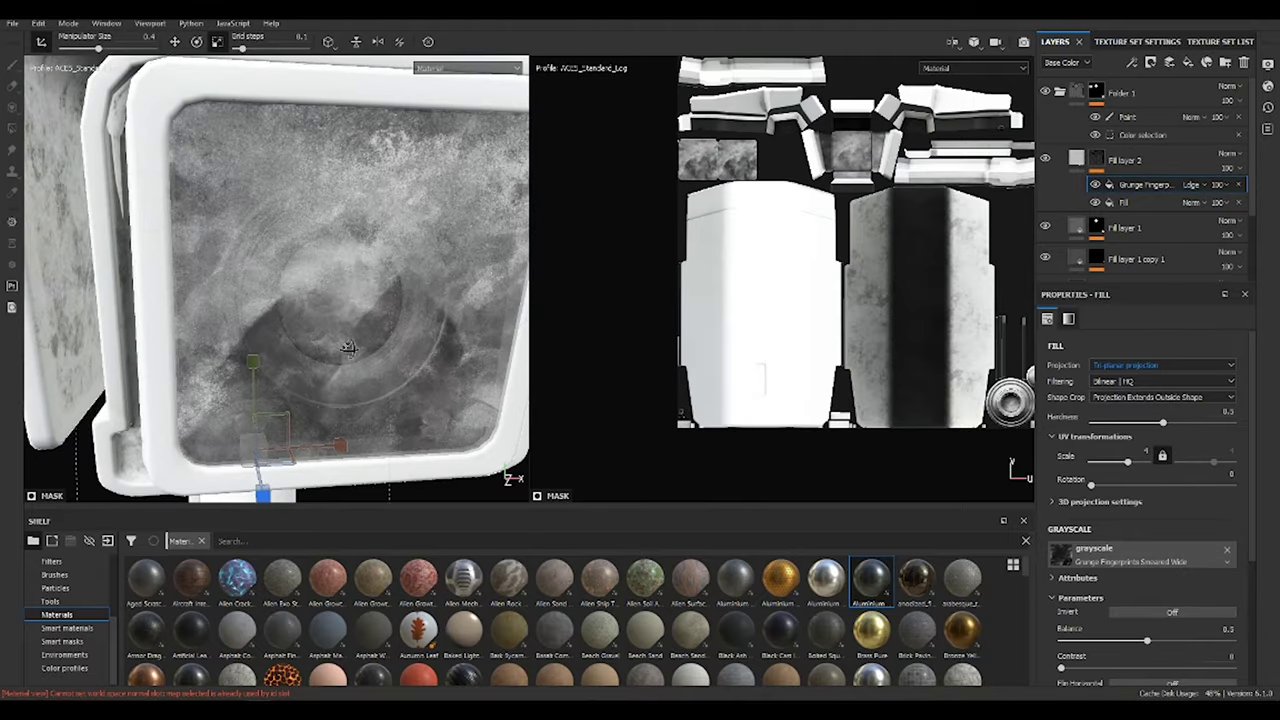
mouse_move(349, 347)
left_mouse_down("alt")
mouse_move(229, 344)
mouse_move(330, 340)
left_mouse_up("alt")
key("1")
Lower Fill layer 2's opacity to 24 and check the smudges on the lens
left_click(1076, 158)
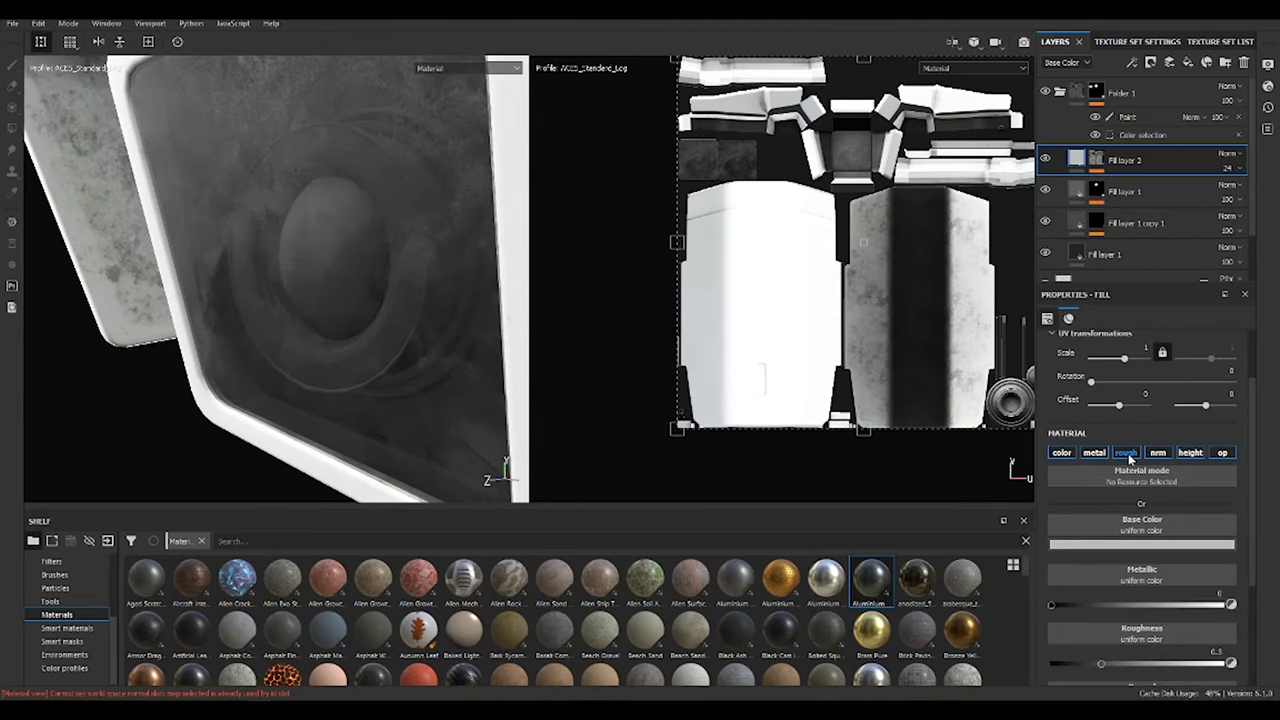
left_click(1221, 454)
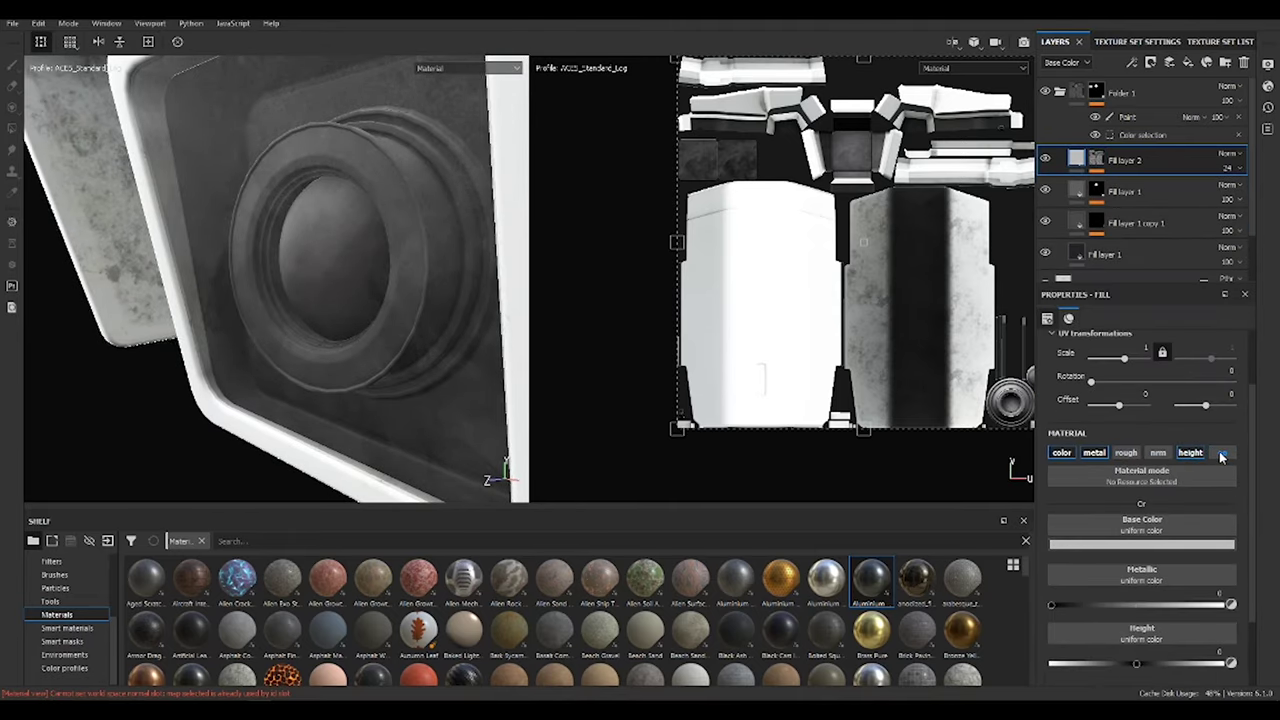
scroll(409, 309, "down", 3)
mouse_move(409, 309)
left_mouse_down("alt")
mouse_move(289, 323)
mouse_move(380, 330)
left_mouse_up("alt")
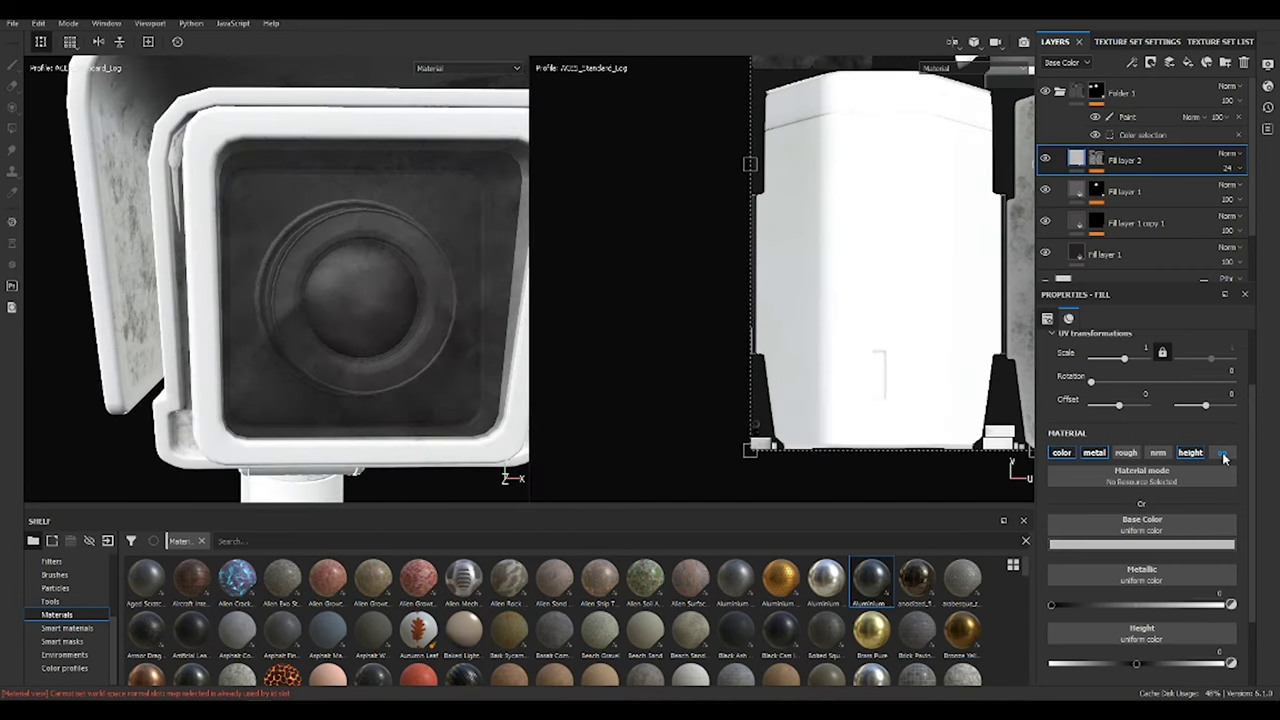
left_click(1141, 544)
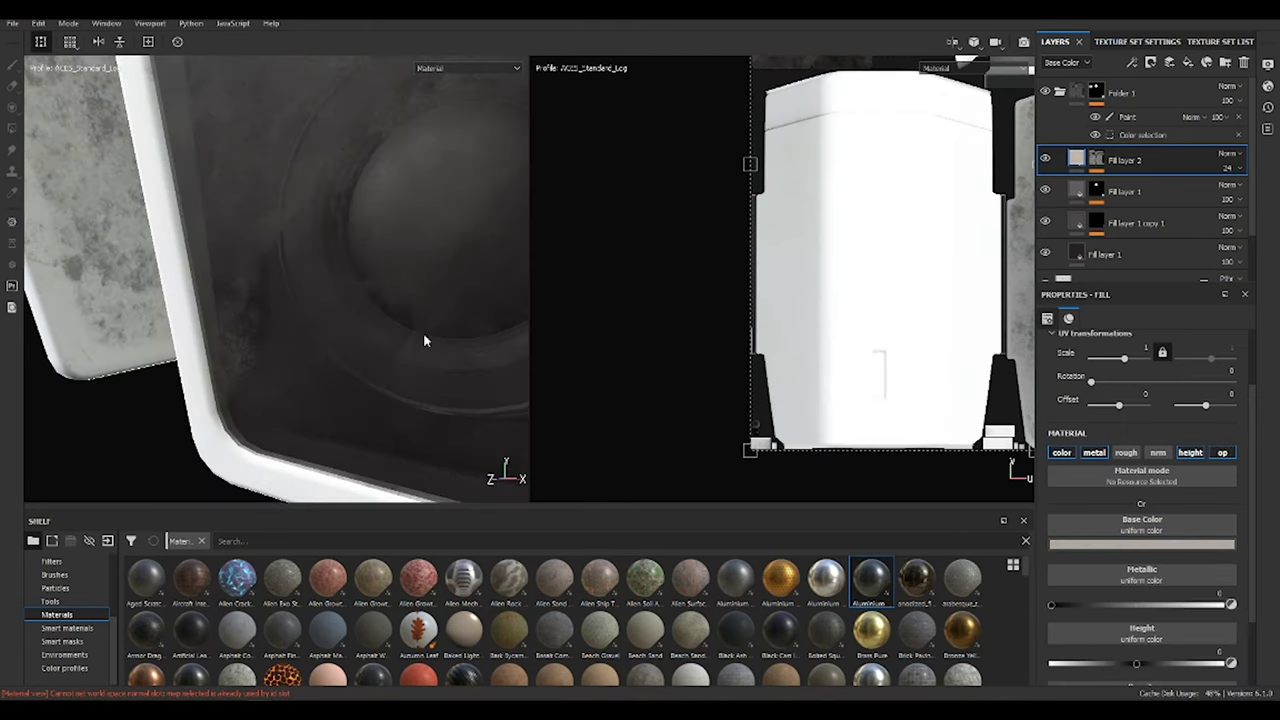
Tighten the smudge mask's Levels handles to raise its contrast
left_click_drag(1243, 352, 1204, 350)
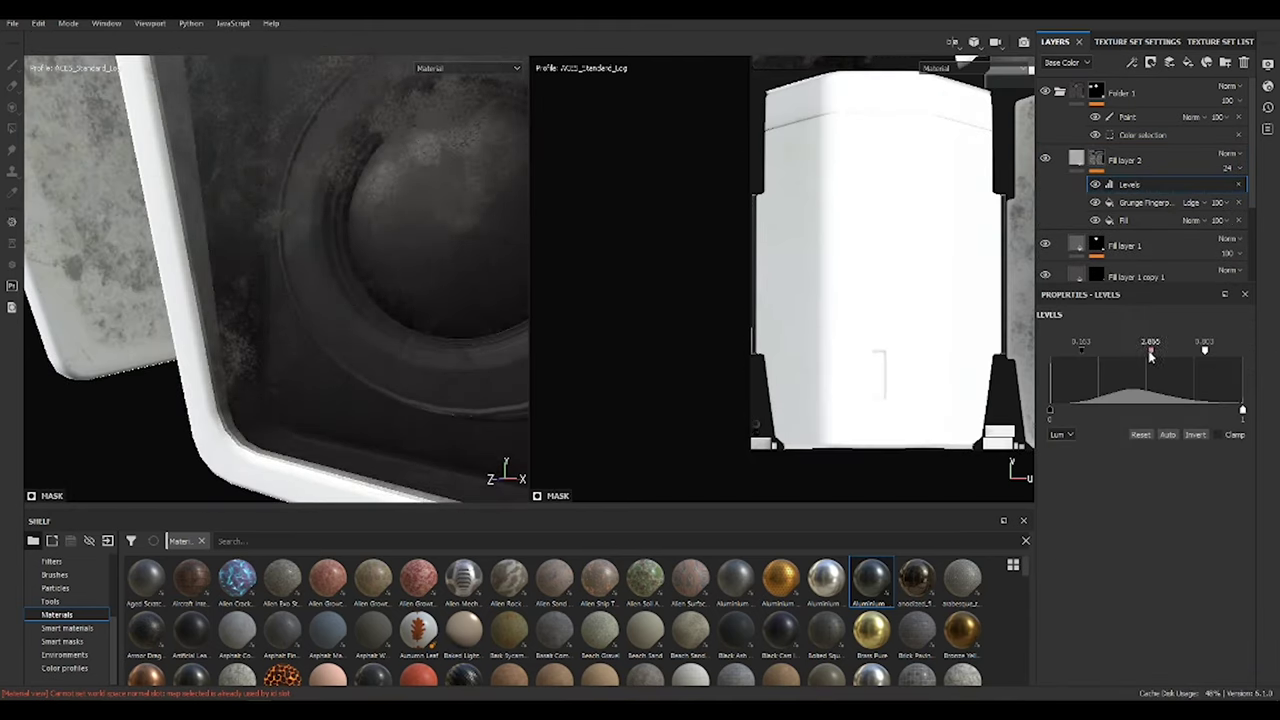
left_click_drag(350, 250, 274, 246, "alt")
left_click(1096, 160, "alt")
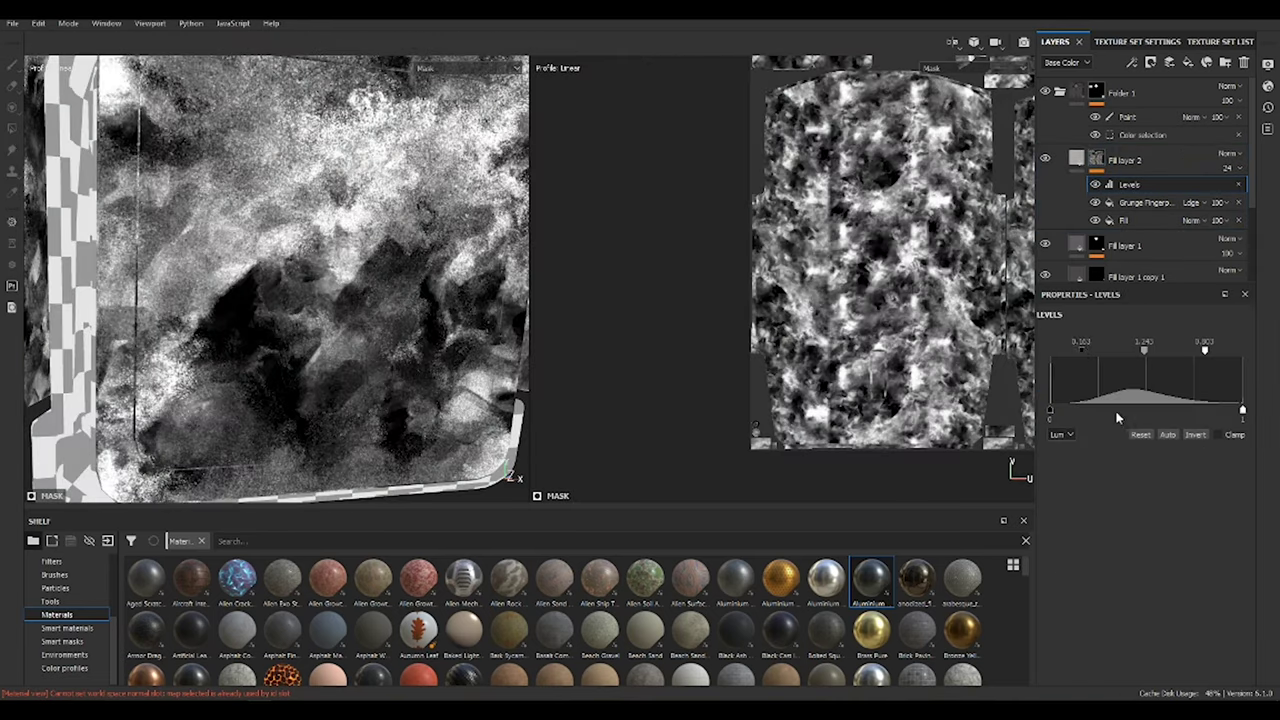
left_click_drag(1081, 350, 1089, 350)
left_click_drag(1204, 350, 1147, 350)
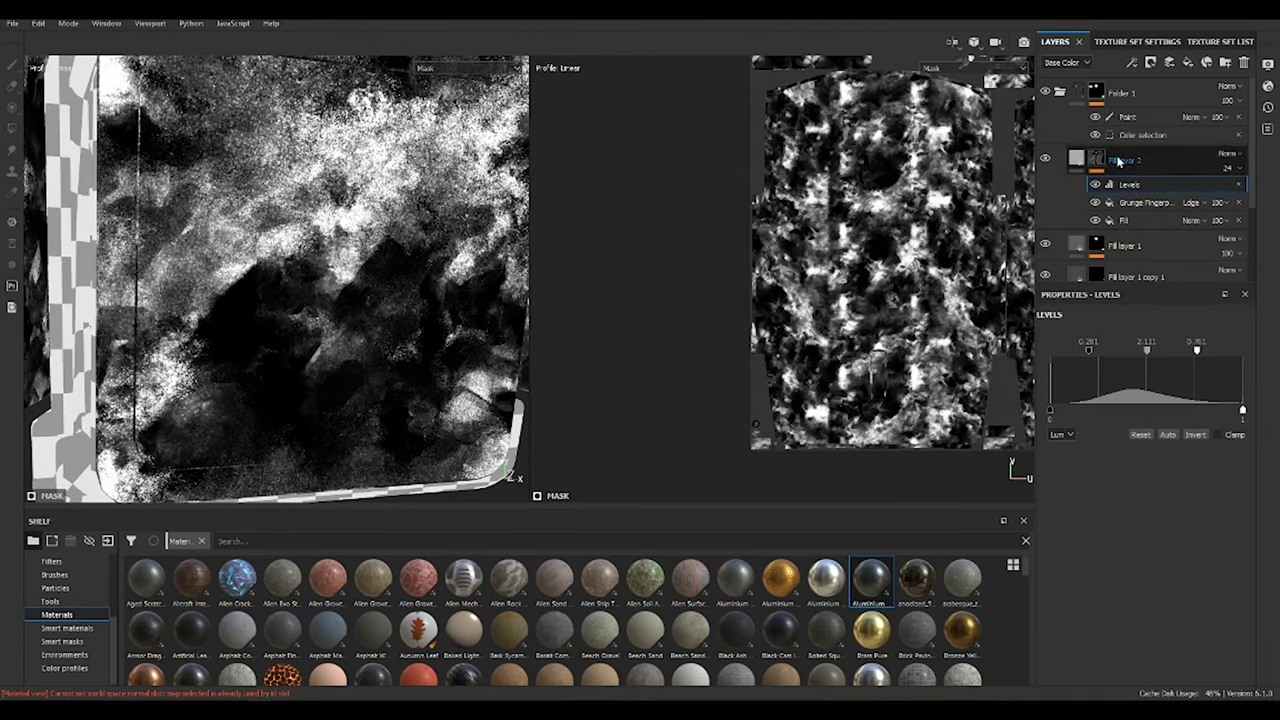
Add a Sharpen filter at 0.25 to the mask and view the smudged lens front-on
left_click(1181, 166)
type("sharp")
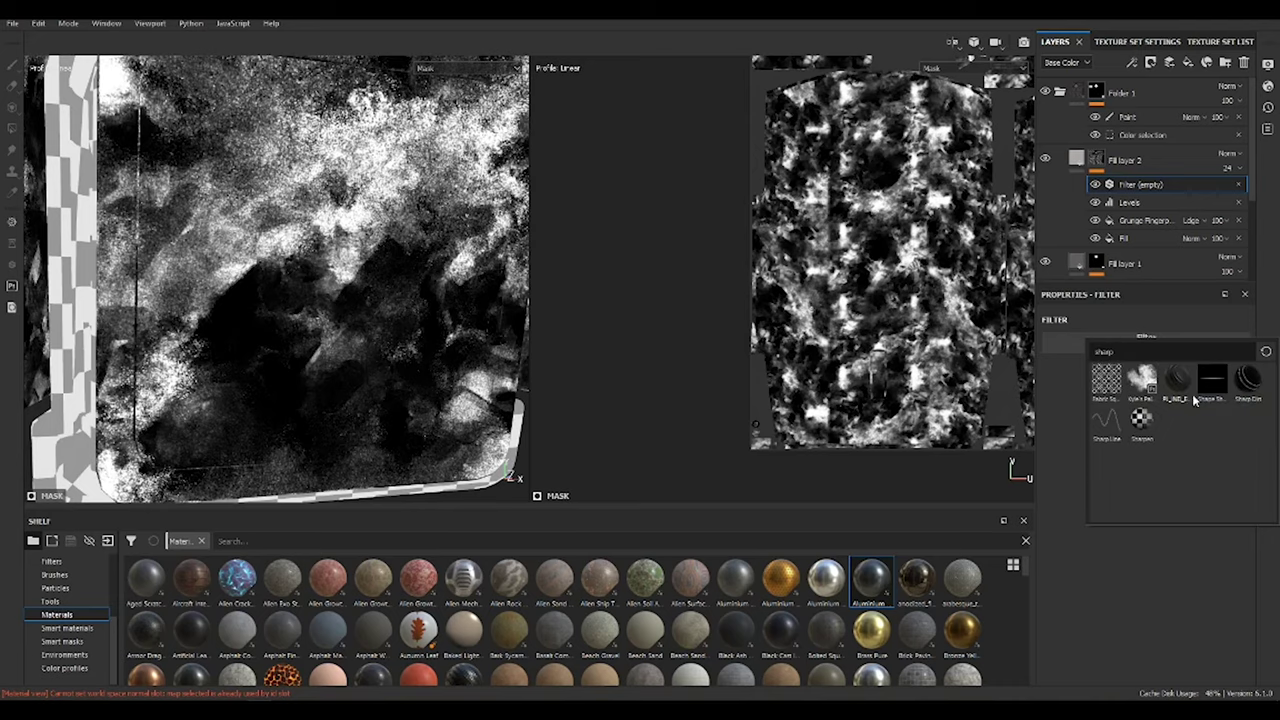
left_click(1193, 398)
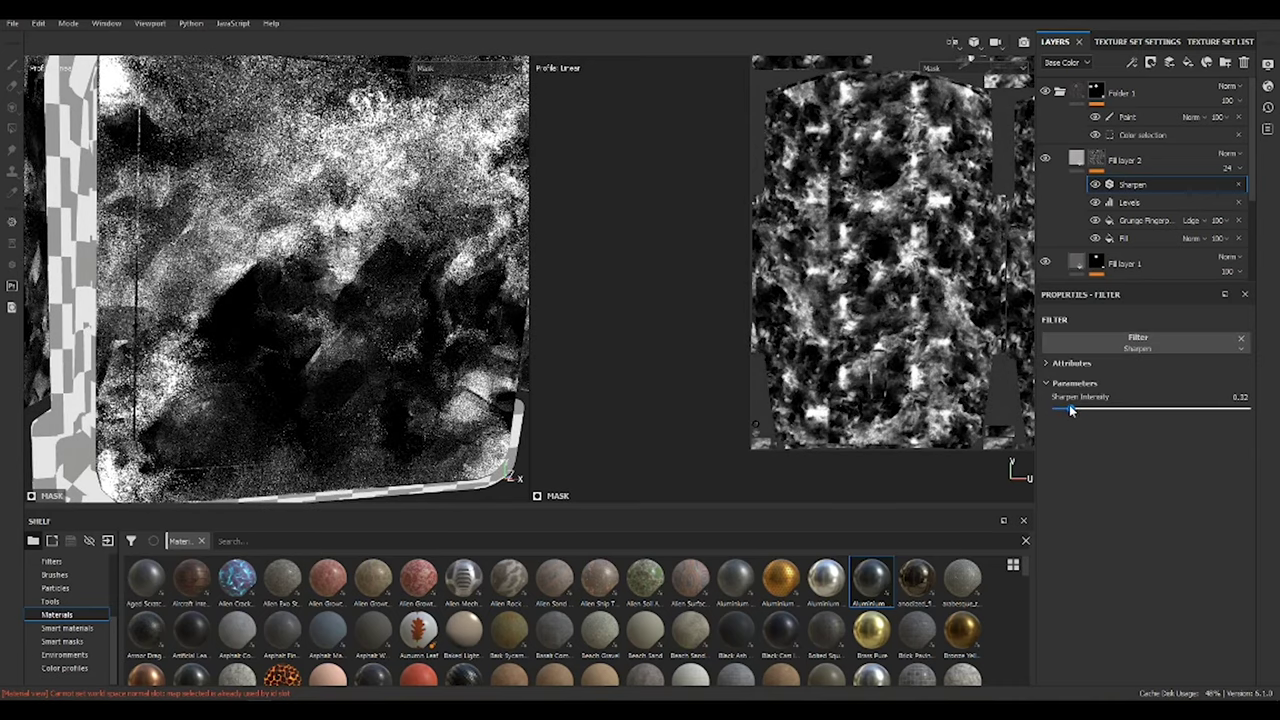
key("F2")
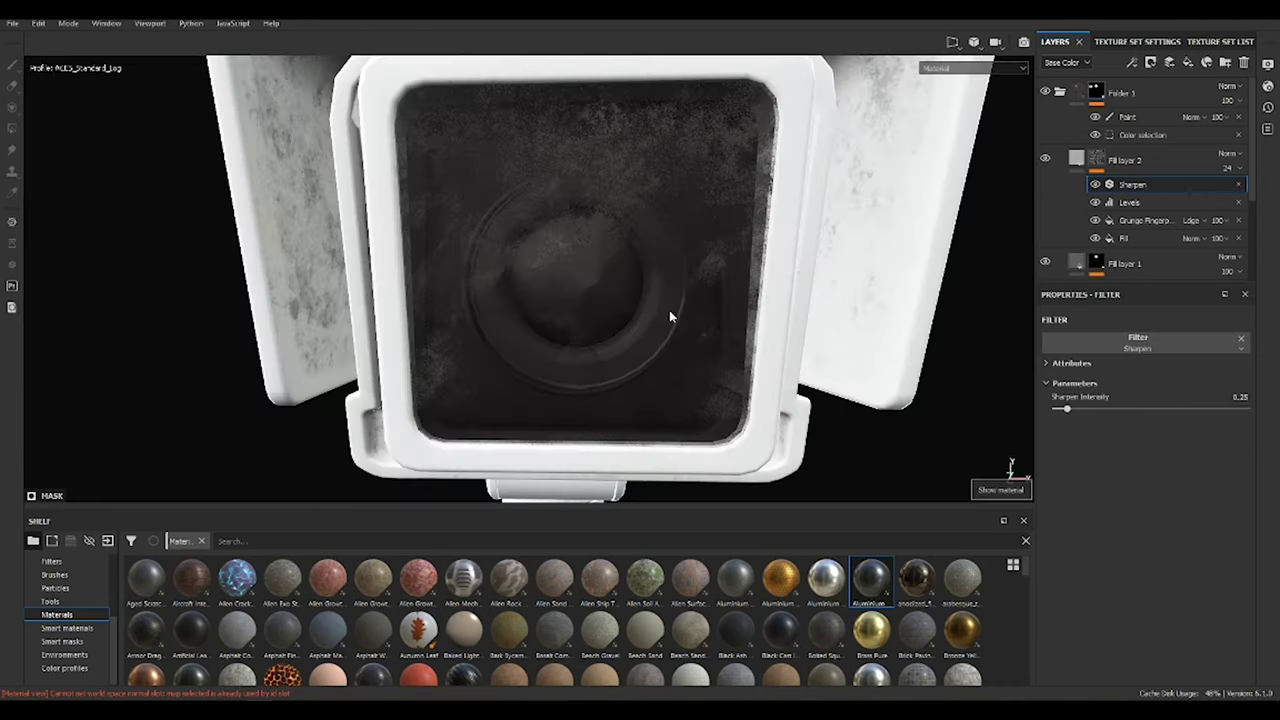
left_click_drag(669, 310, 1008, 465, "alt")
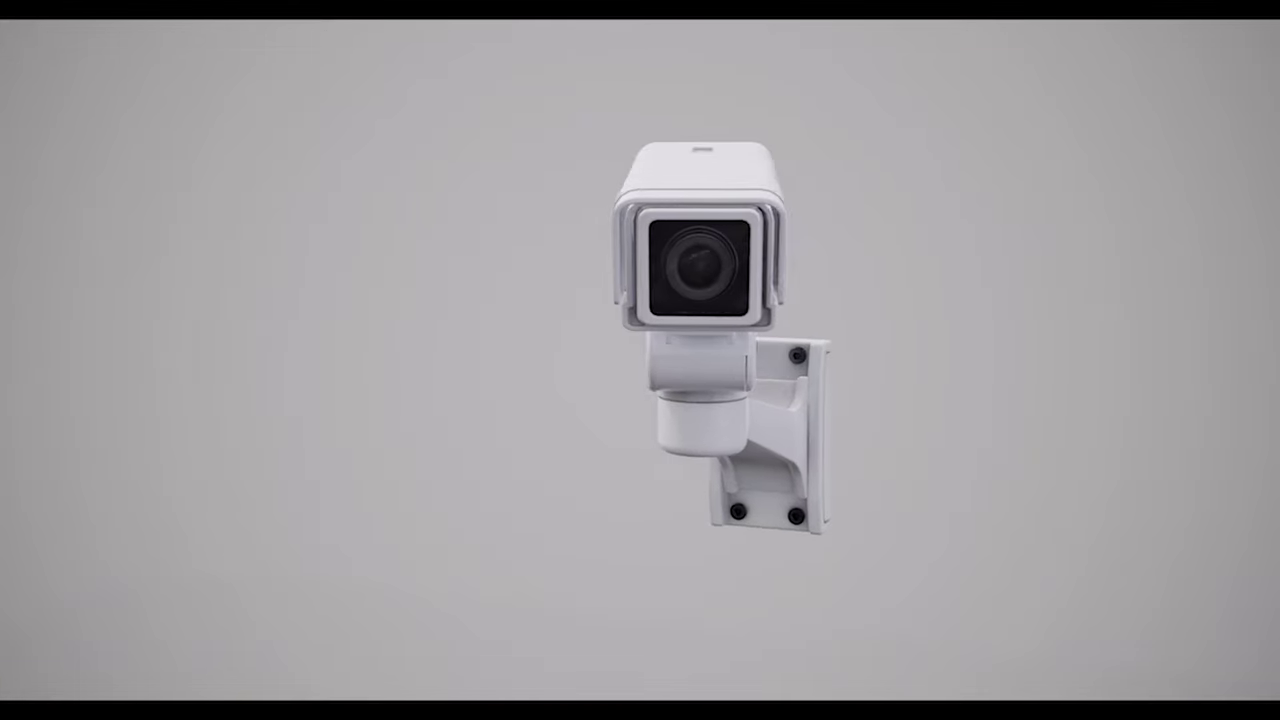